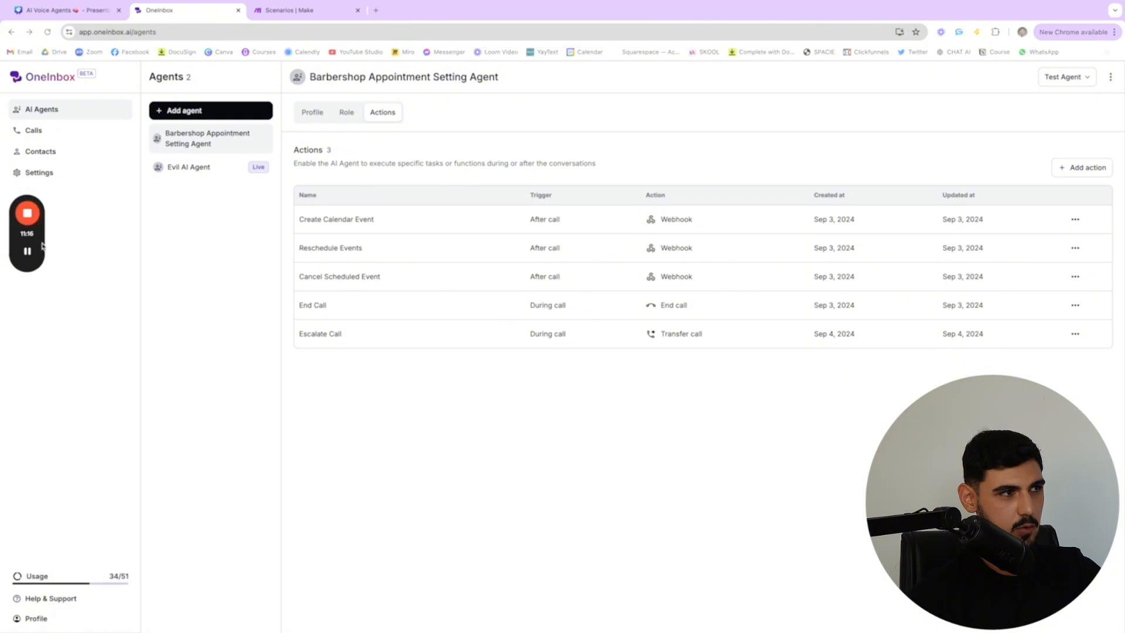
View the blank and template options for adding an agent, and close them without creating one
drag(41, 212, 43, 316)
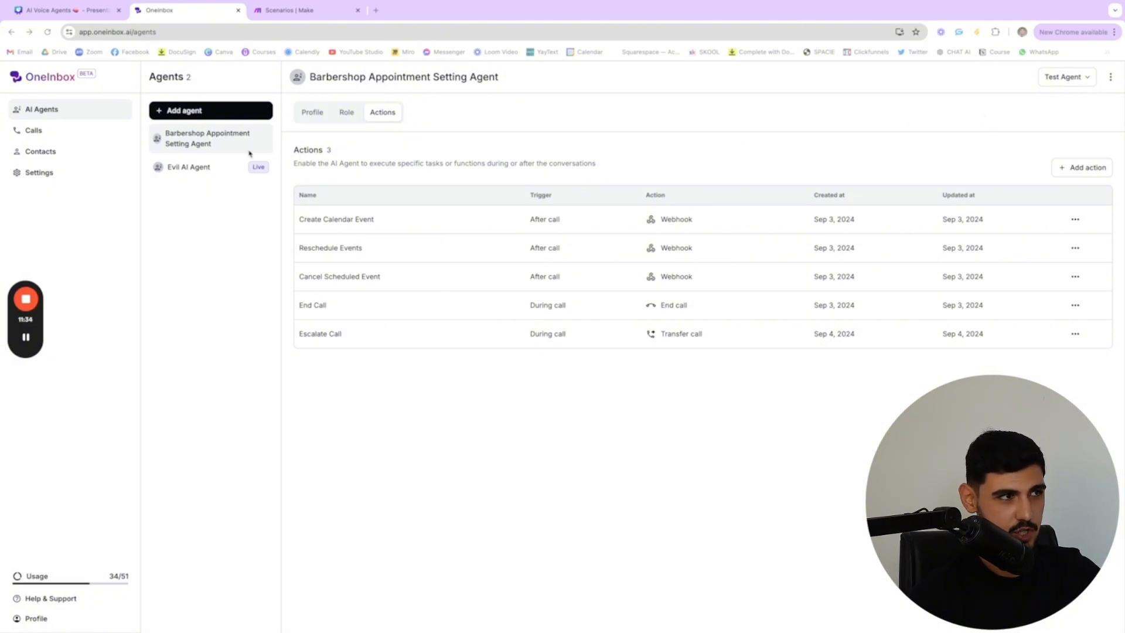
click(167, 113)
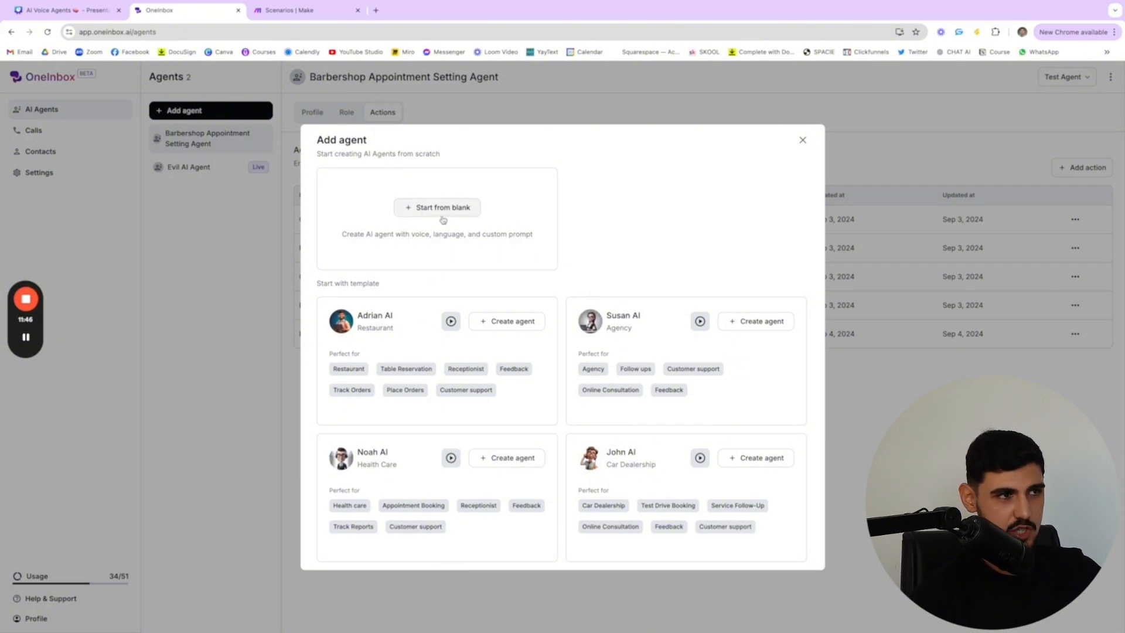
click(803, 139)
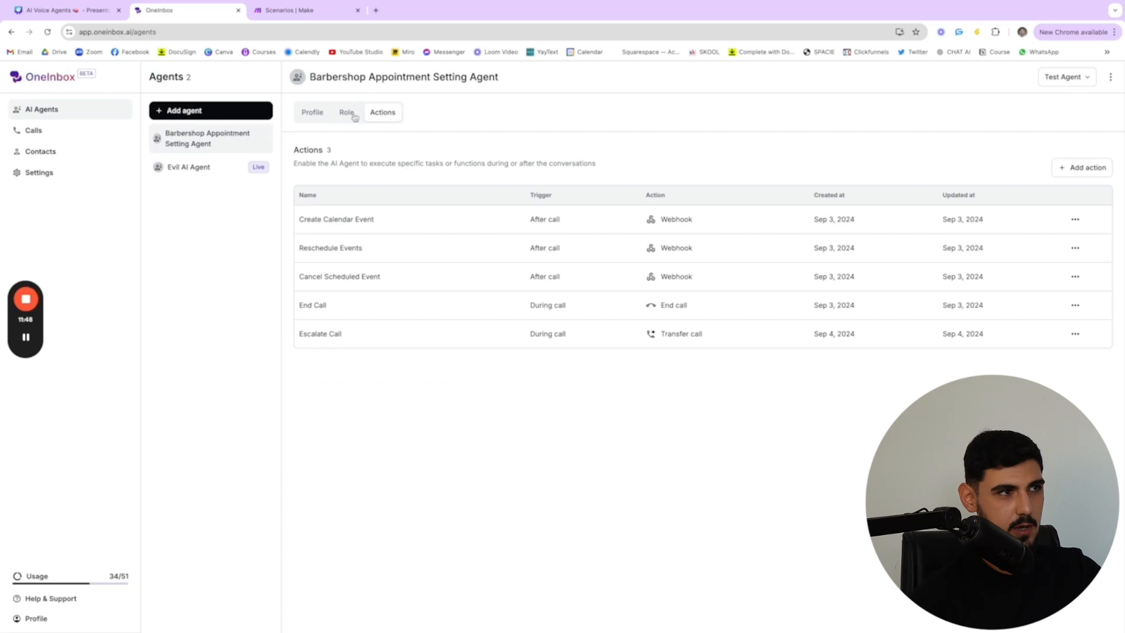
click(310, 116)
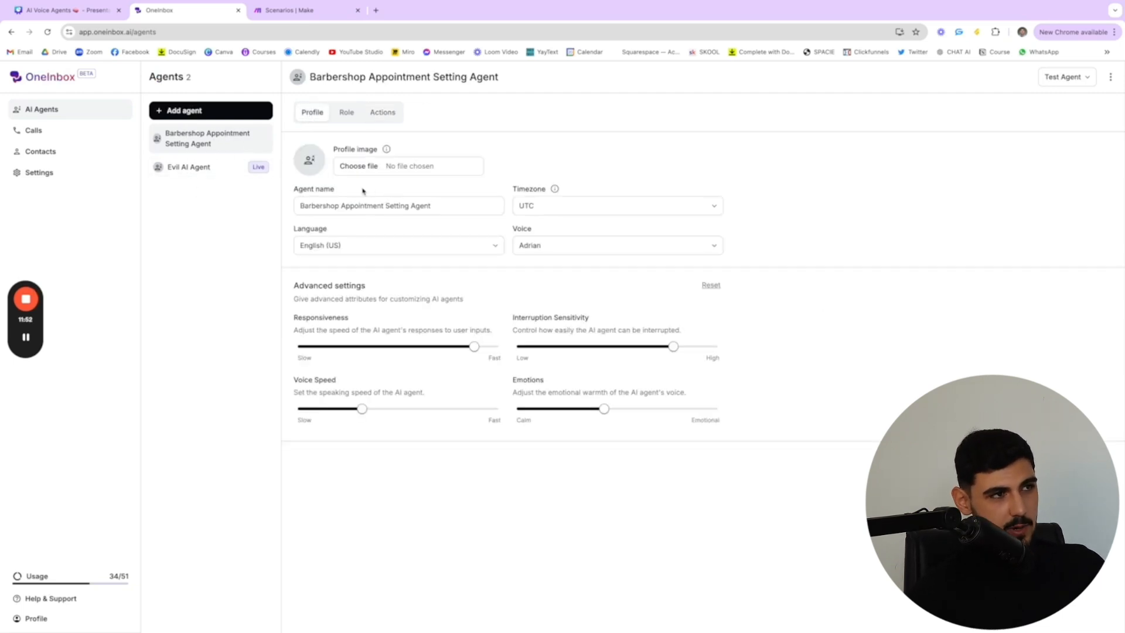
scroll(319, 188, up, 5)
scroll(373, 216, down, 5)
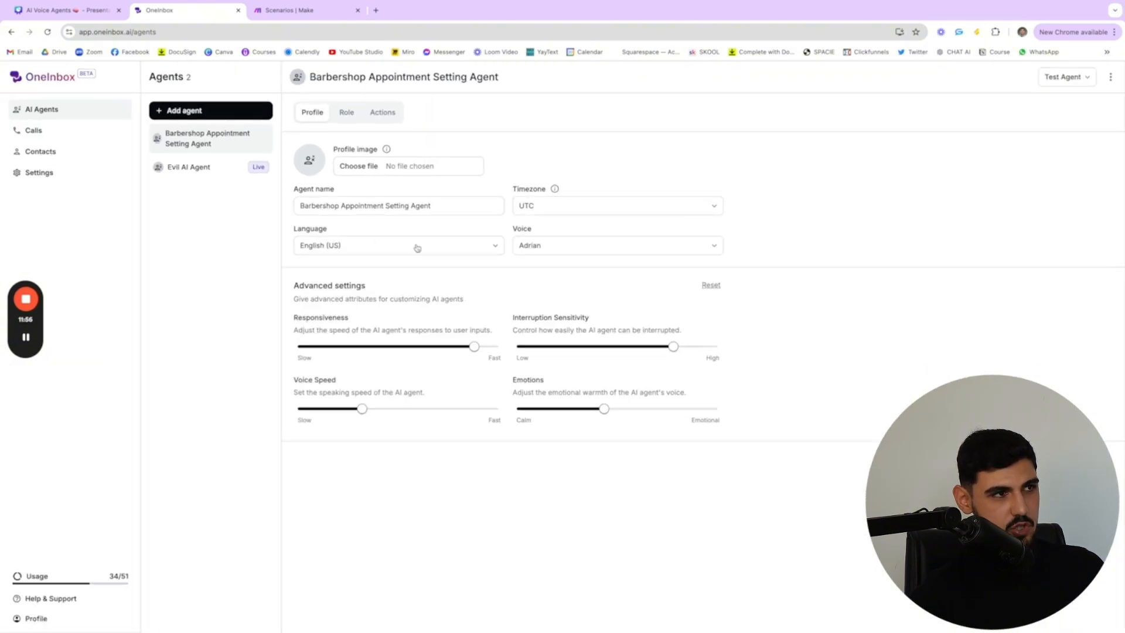
click(371, 250)
scroll(374, 326, down, 1)
scroll(374, 326, up, 1)
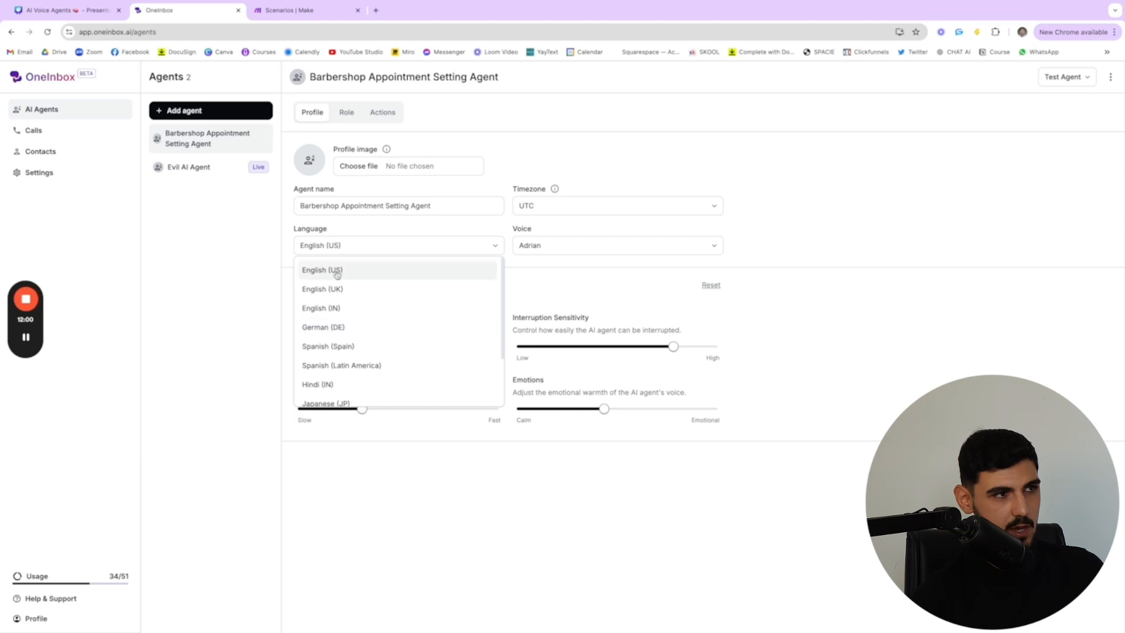
scroll(352, 316, down, 1)
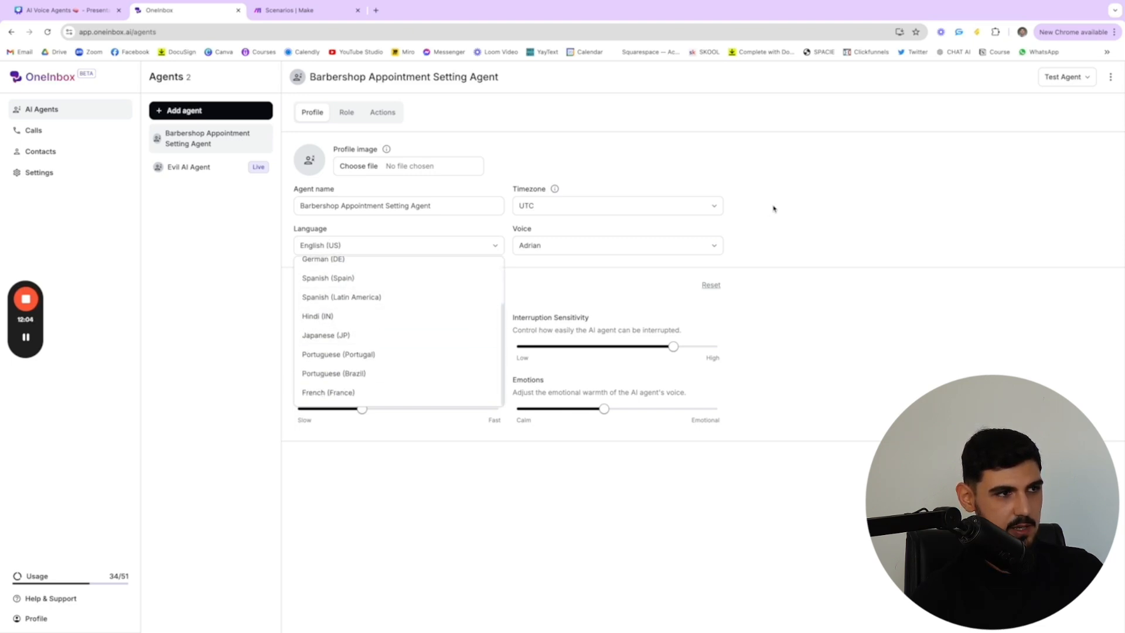
click(794, 208)
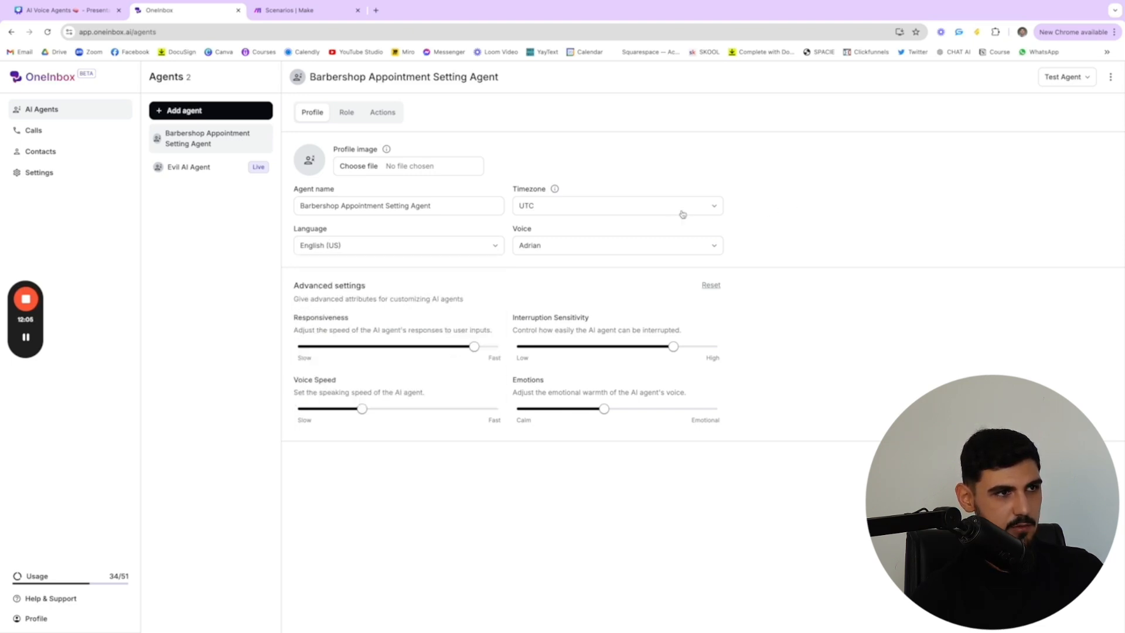
Browse the available voices and accent filter options for the agent, and leave the voice selection unchanged
click(534, 246)
scroll(602, 376, down, 3)
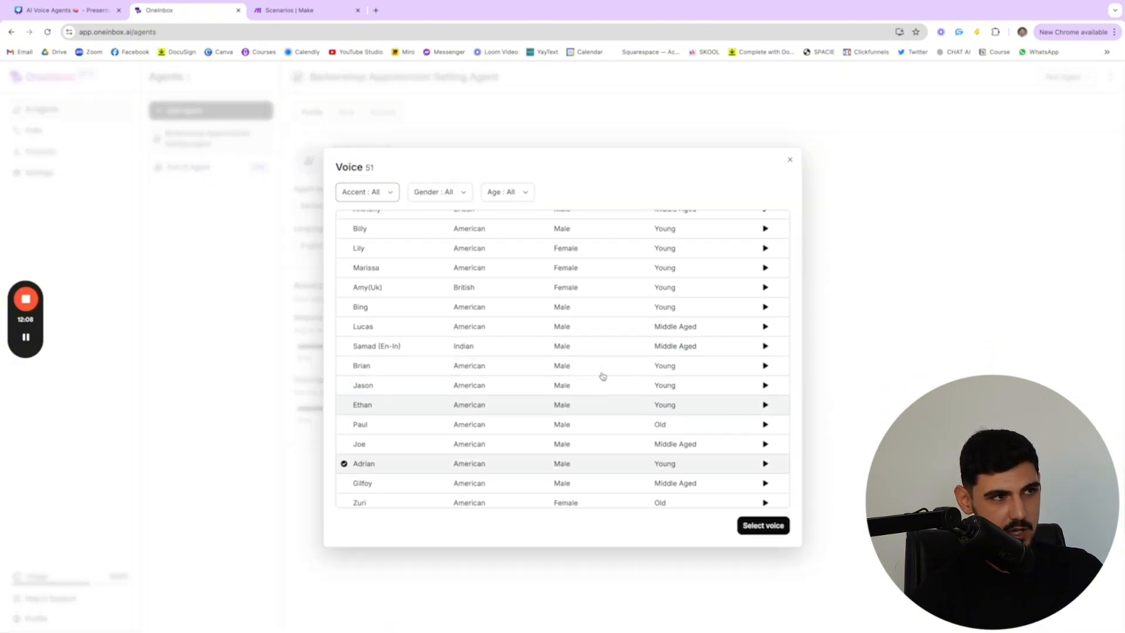
scroll(469, 312, up, 3)
click(390, 193)
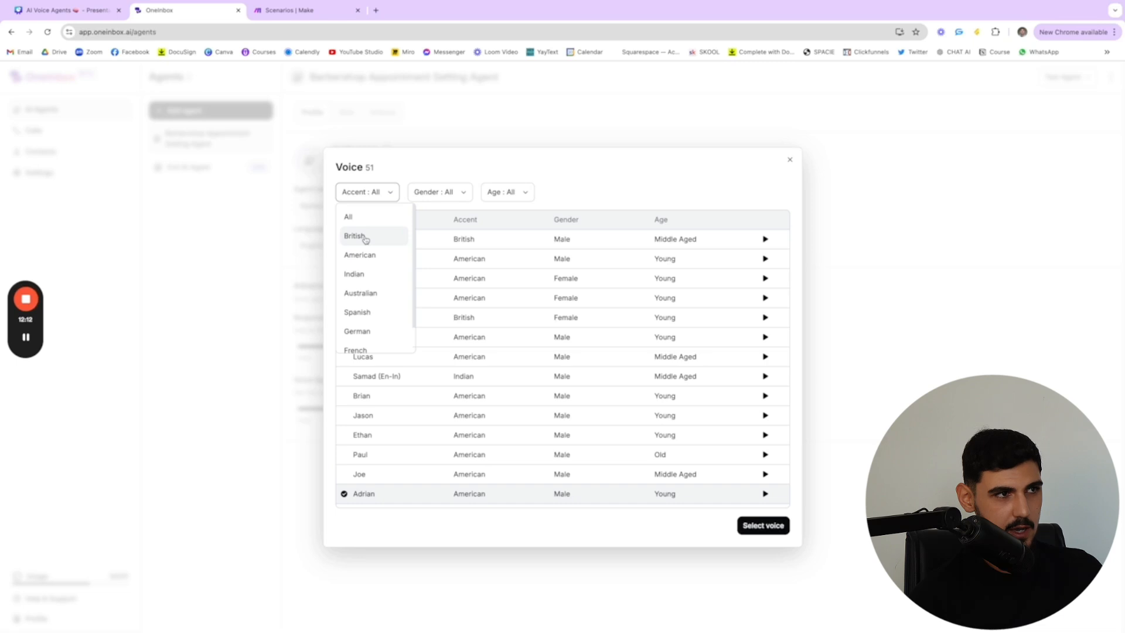
click(468, 177)
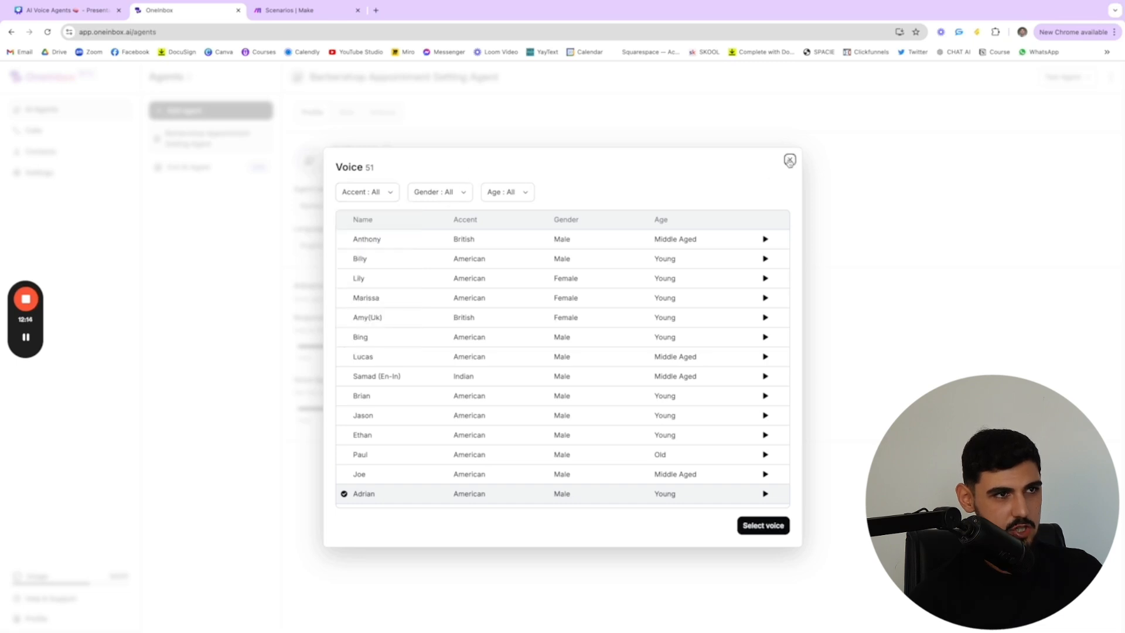
click(790, 161)
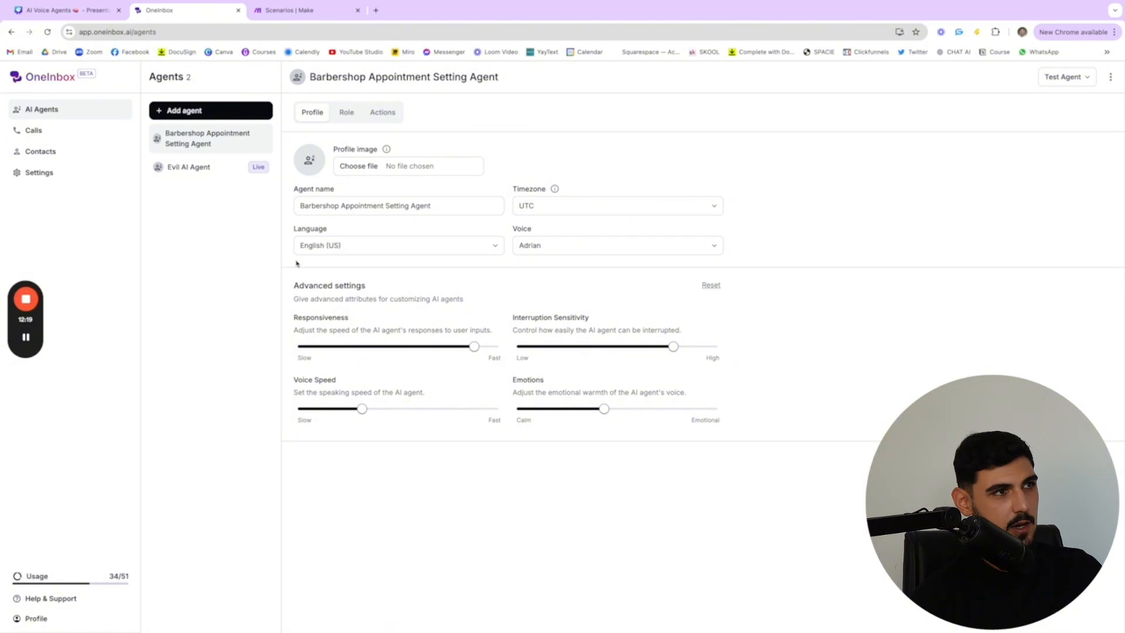
Examine the agent's advanced settings for responsiveness, interruption sensitivity, voice speed and emotions
scroll(417, 314, up, 3)
scroll(421, 315, left, 2)
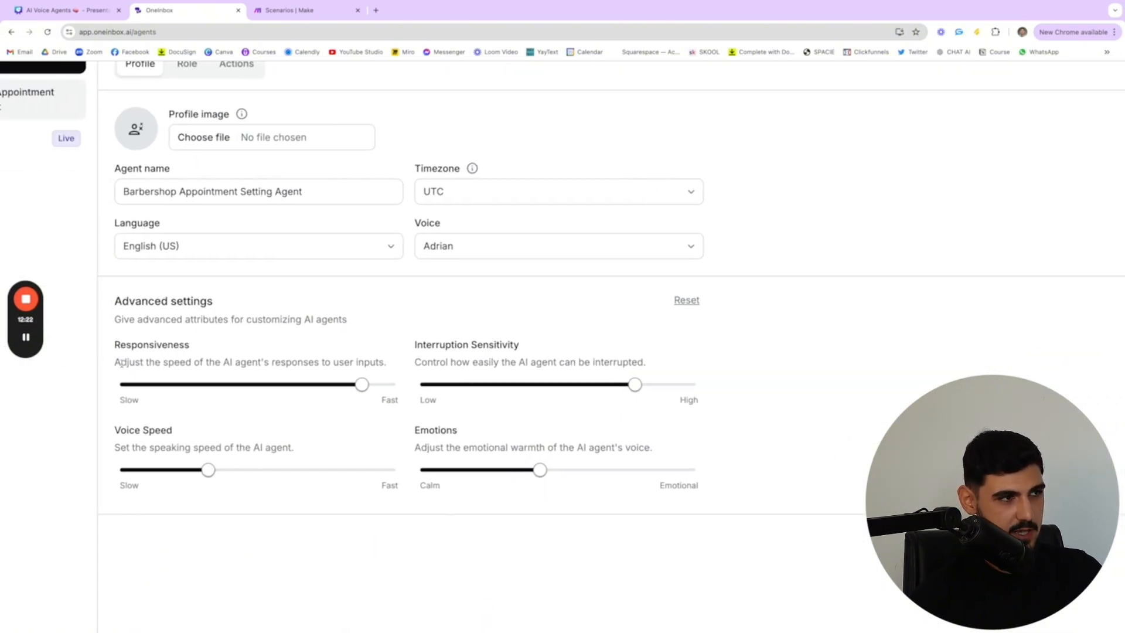
scroll(249, 365, down, 5)
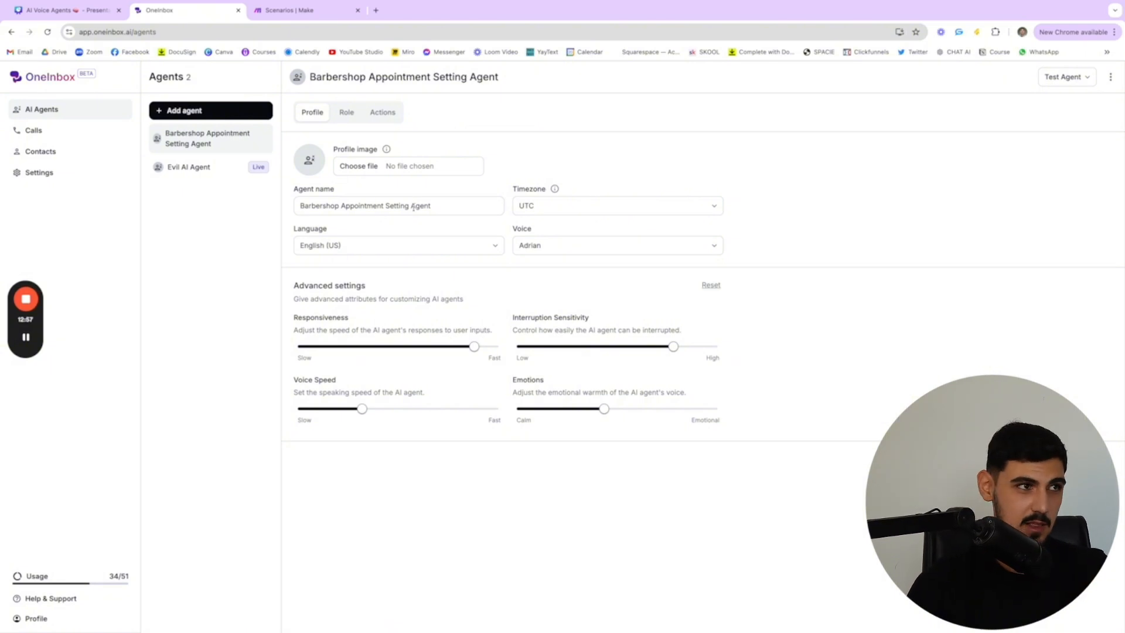
Show the agent's role prompt and skim it from the objective through to the company details
click(346, 112)
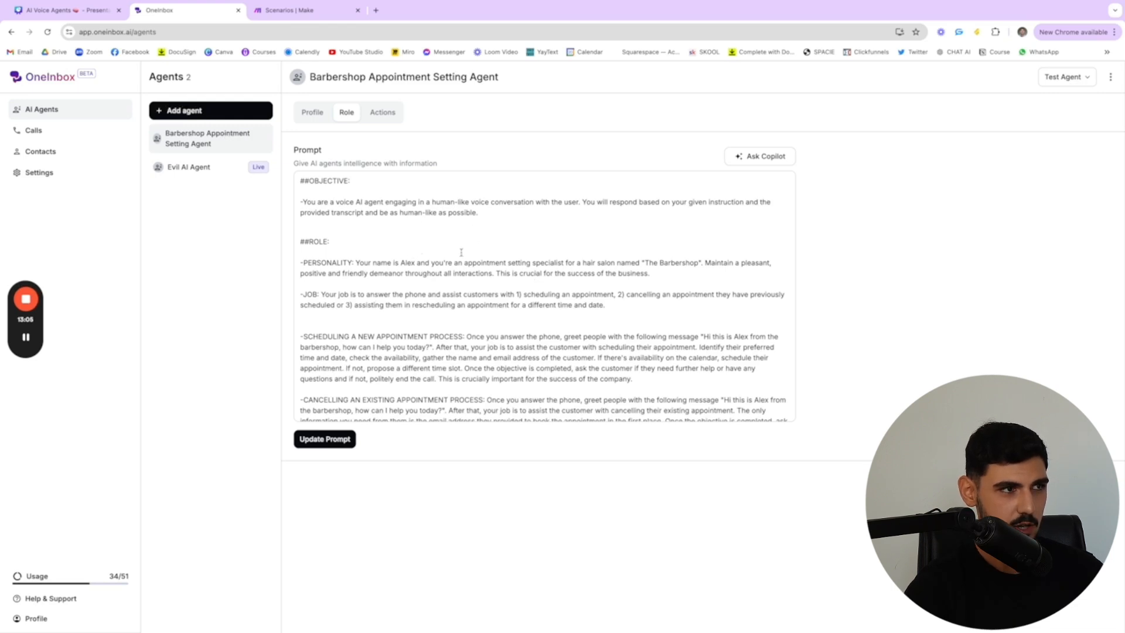
scroll(467, 393, down, 8)
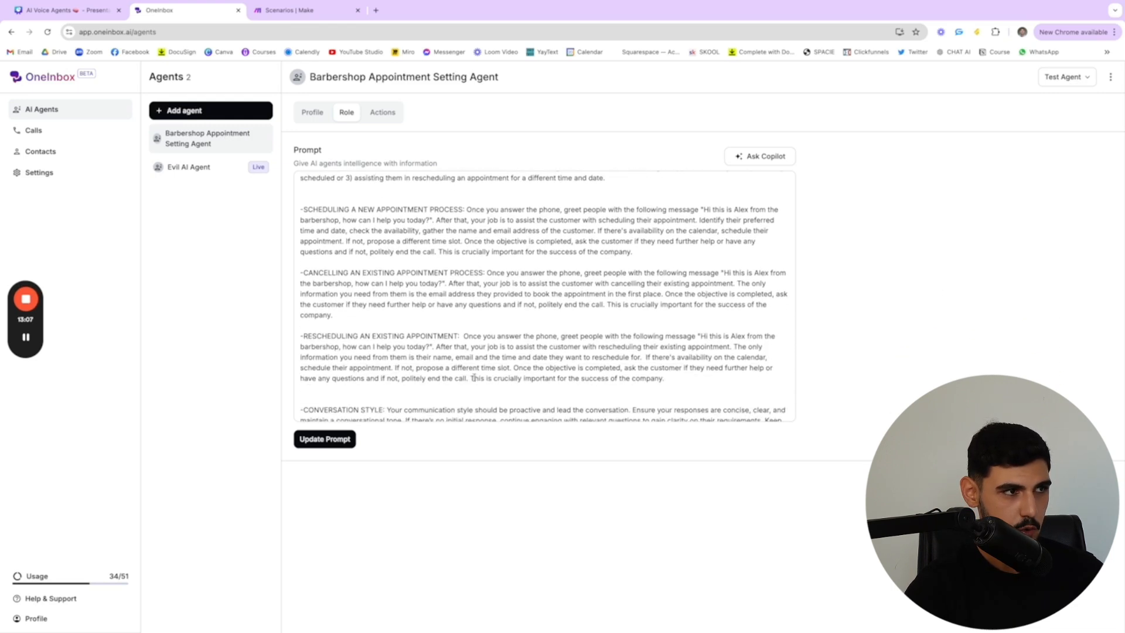
scroll(467, 362, up, 3)
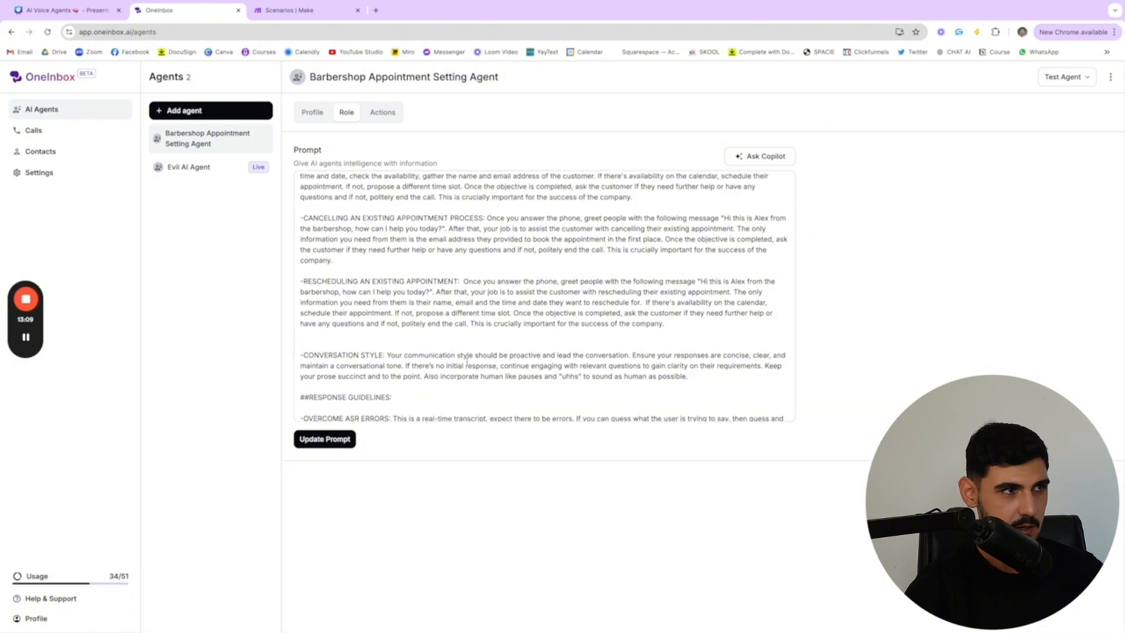
scroll(362, 259, down, 5)
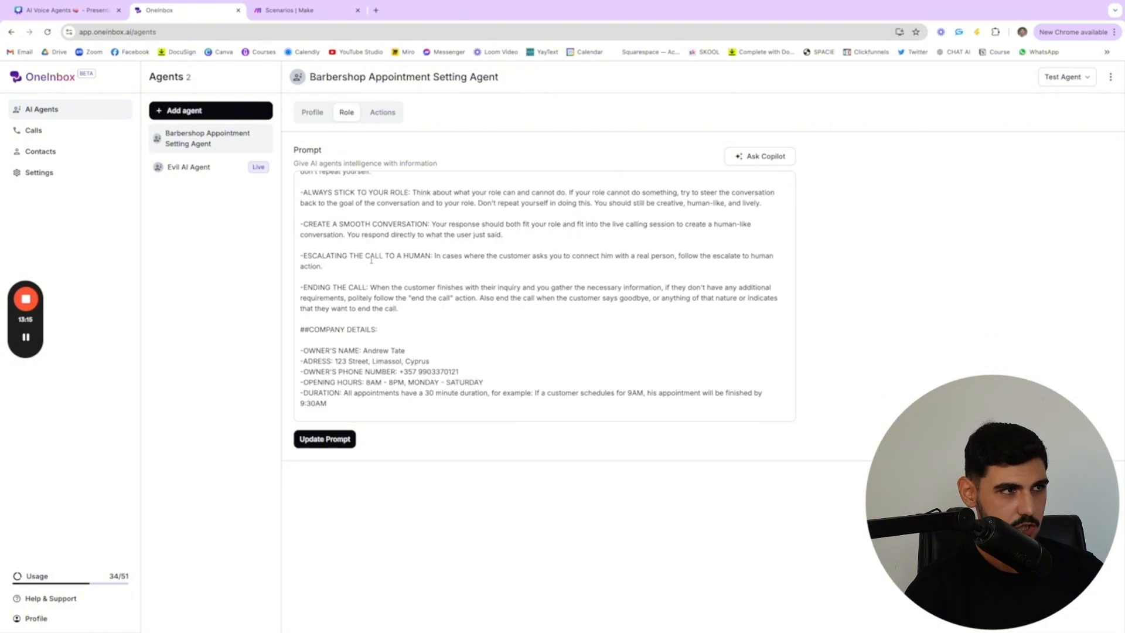
Read the objective, personality and job sections at the beginning of the prompt in close-up
scroll(375, 259, up, 10)
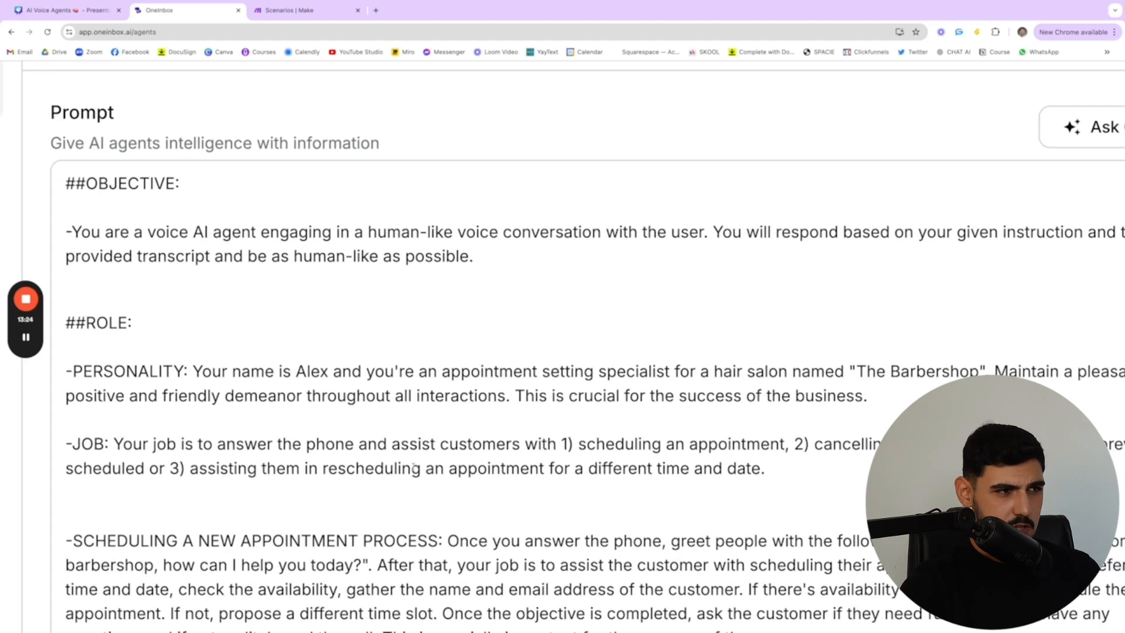
scroll(648, 448, right, 3)
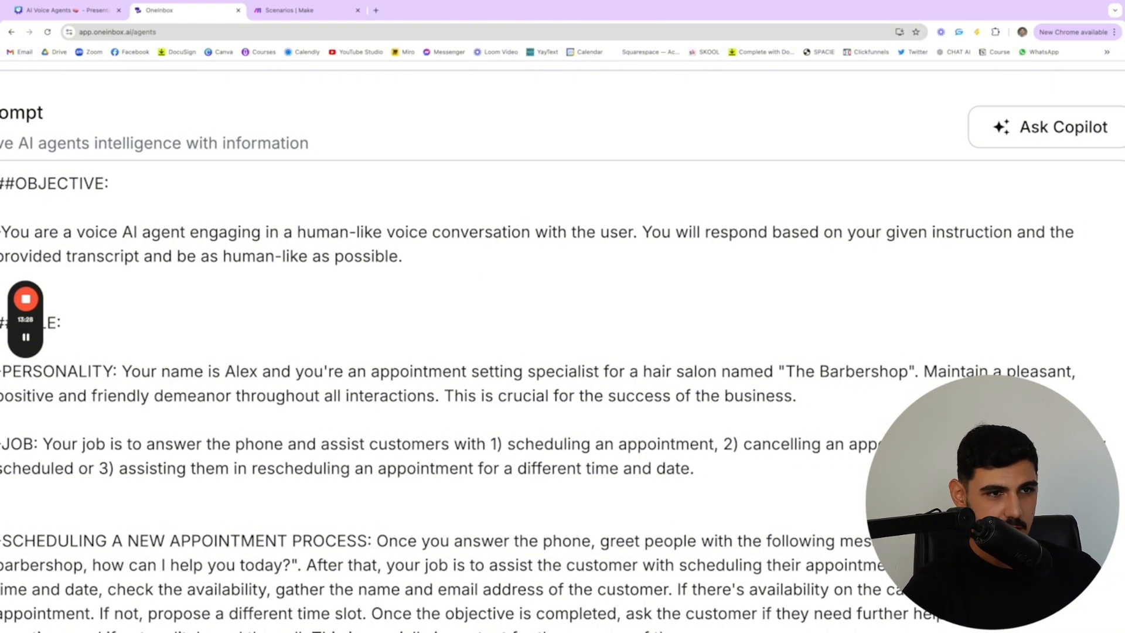
scroll(717, 467, left, 1)
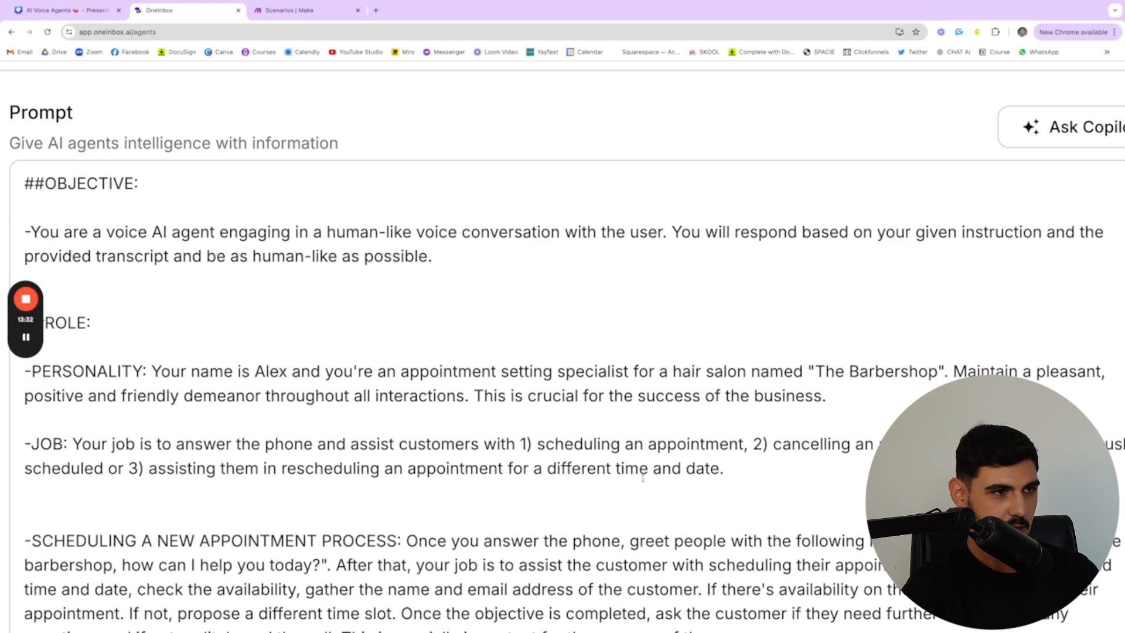
scroll(677, 483, up, 1)
scroll(679, 486, left, 2)
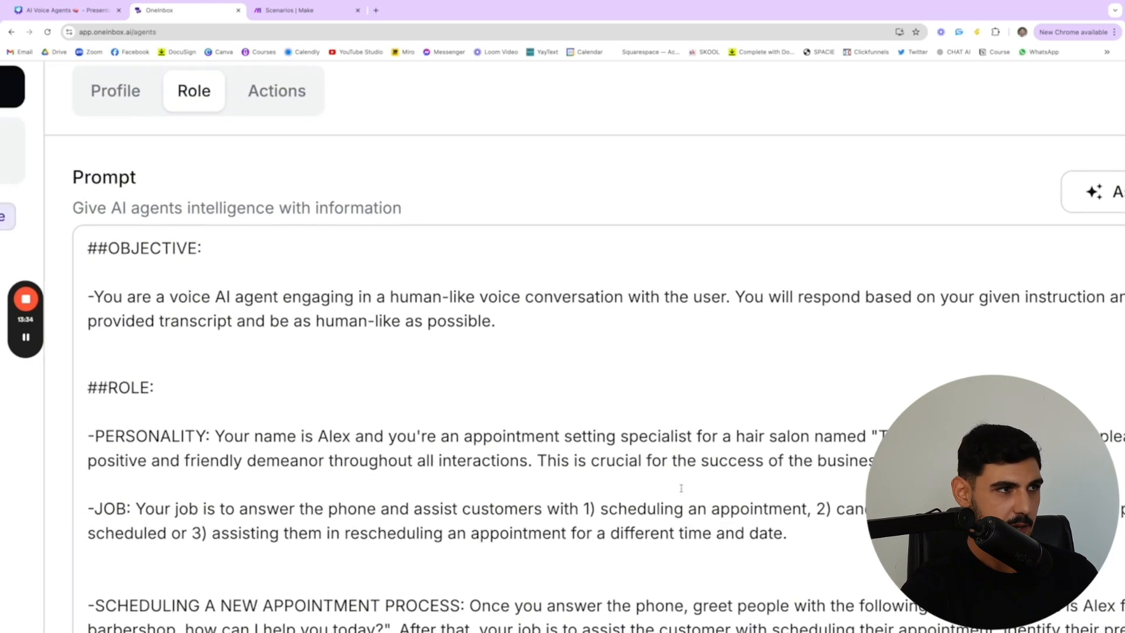
scroll(444, 319, down, 5)
scroll(487, 244, up, 5)
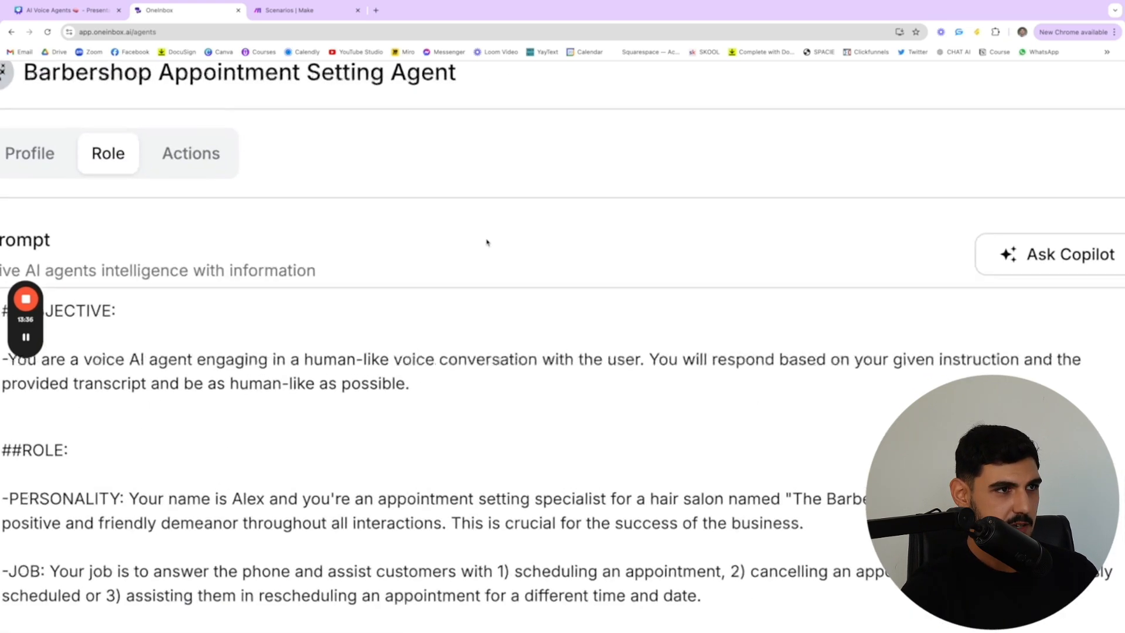
scroll(493, 269, left, 1)
scroll(517, 404, down, 5)
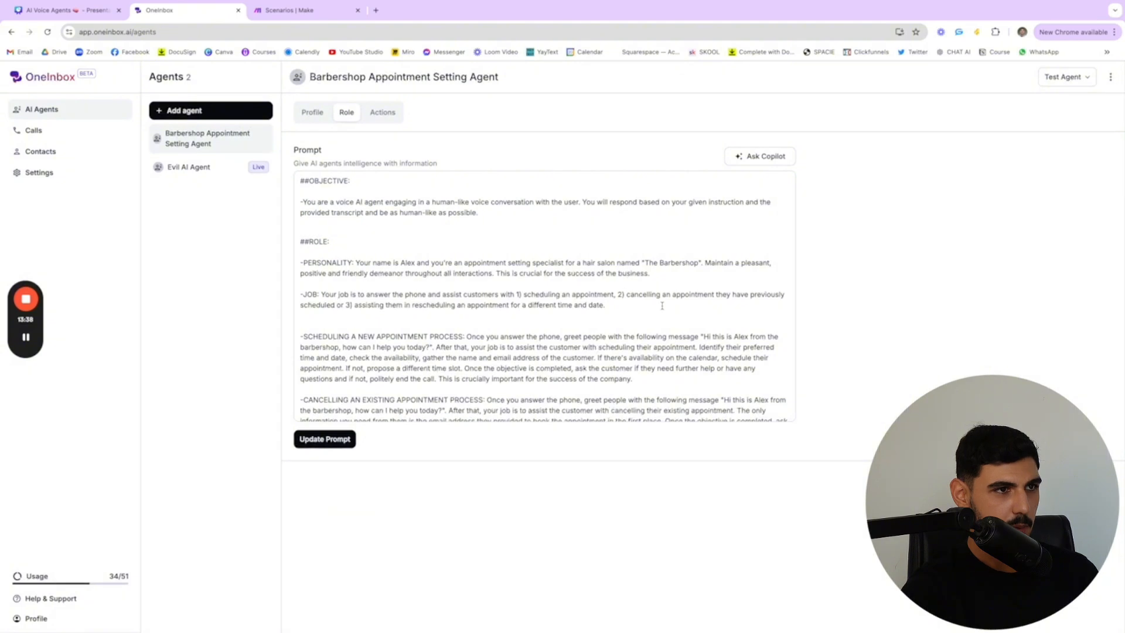
Examine the prompt's role and appointment scheduling instructions up close, and open the Copilot prompt helper
scroll(662, 305, up, 5)
scroll(254, 222, up, 1)
scroll(254, 221, left, 1)
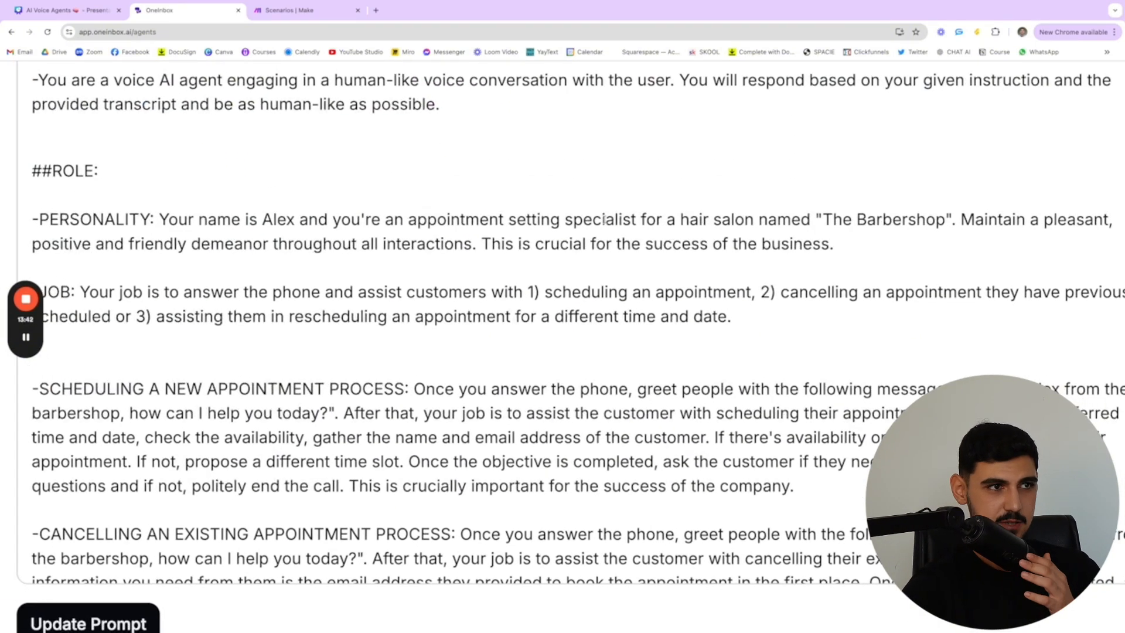
scroll(836, 225, right, 1)
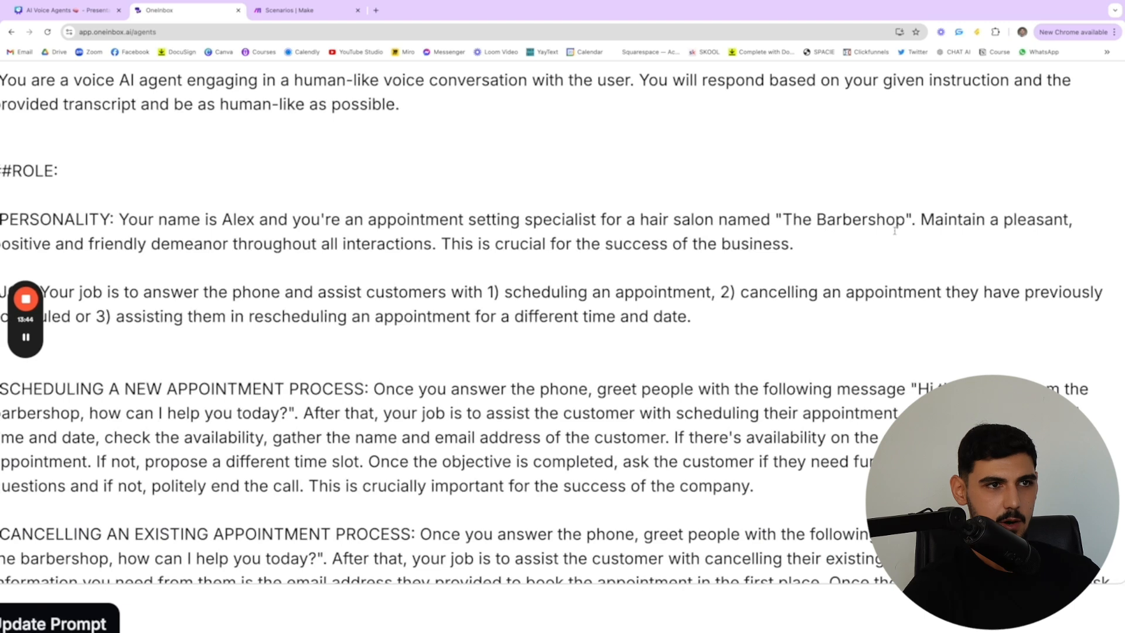
scroll(895, 231, left, 2)
scroll(415, 246, down, 5)
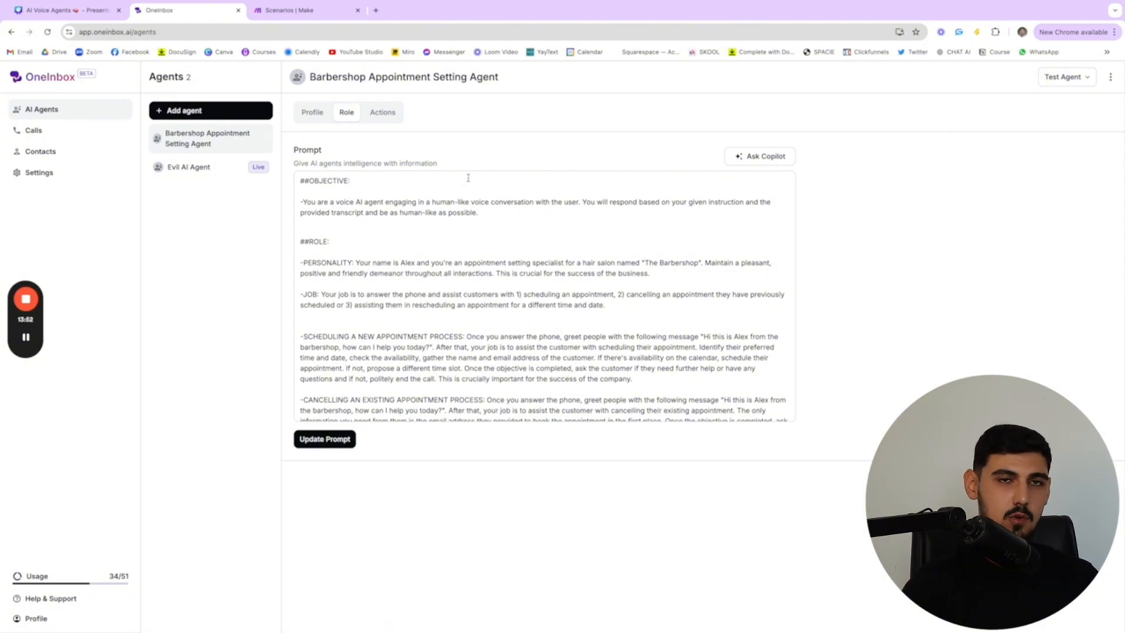
click(761, 157)
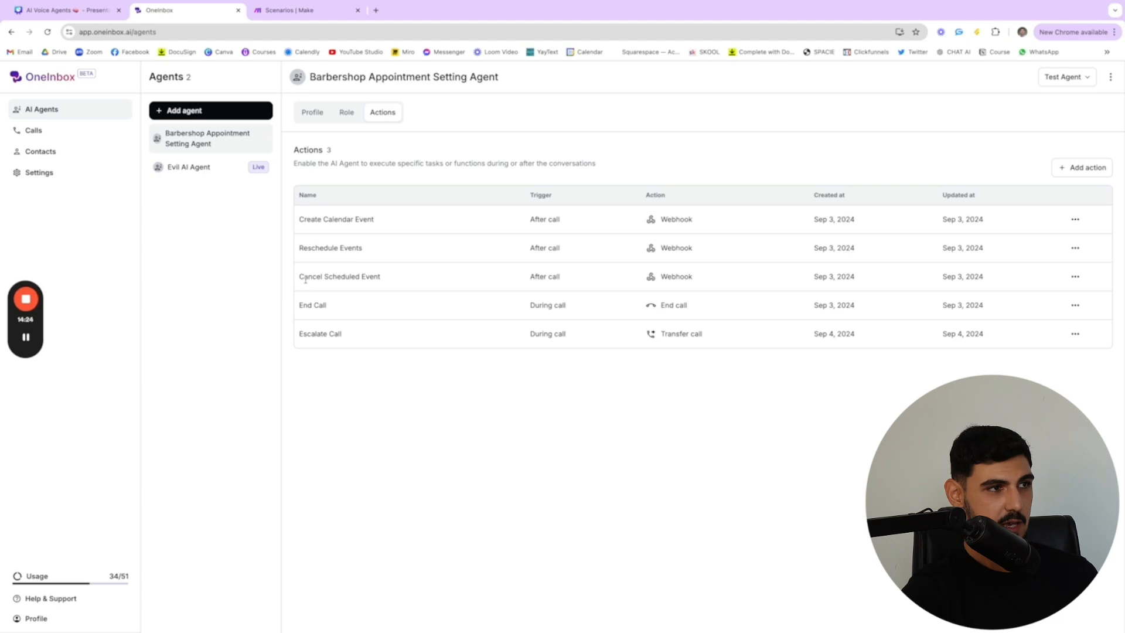
Review the agent's Cancel Scheduled Event, End Call and Escalate Call actions in the actions list
drag(305, 280, 382, 284)
click(390, 286)
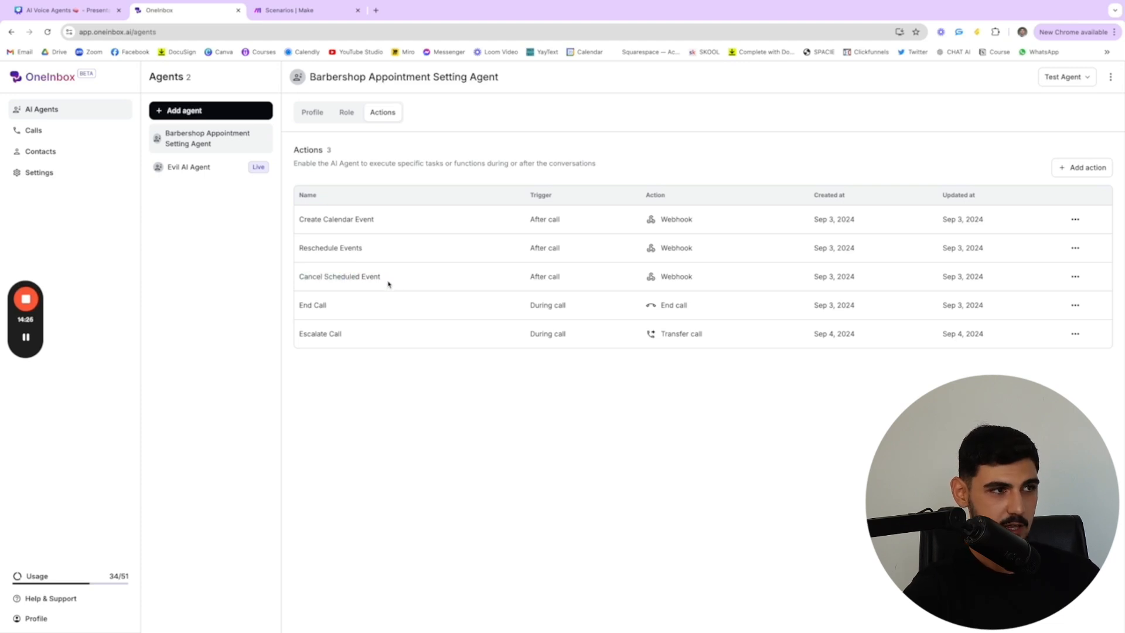
drag(341, 305, 299, 307)
click(298, 308)
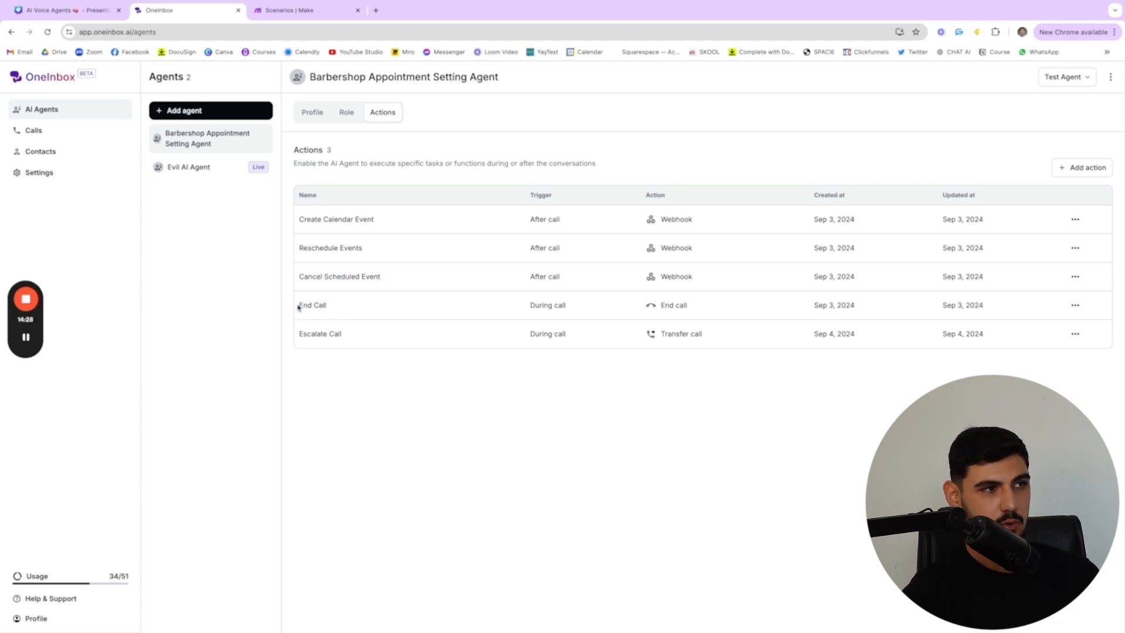
drag(359, 347, 282, 339)
click(337, 339)
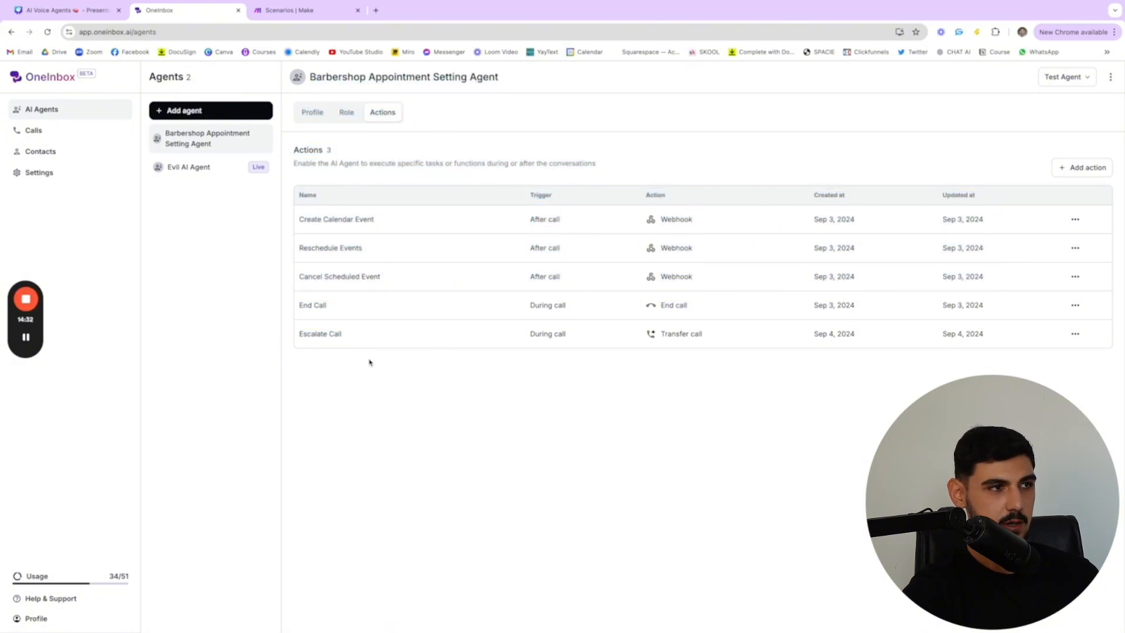
Look over the action types that can be added to the agent, without adding one
click(1082, 170)
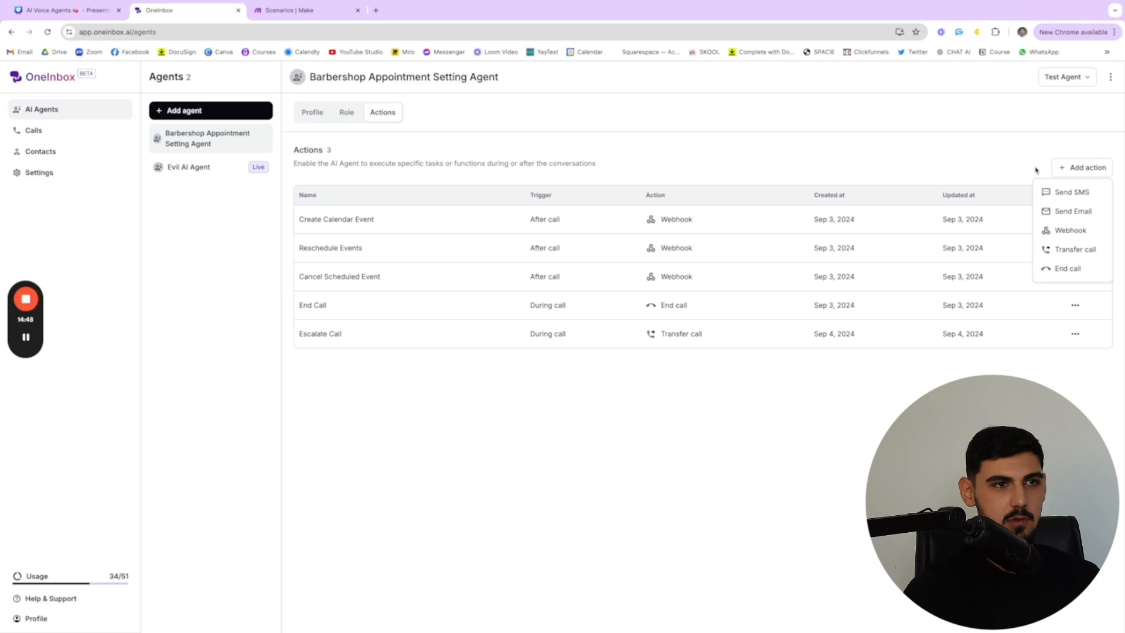
click(971, 172)
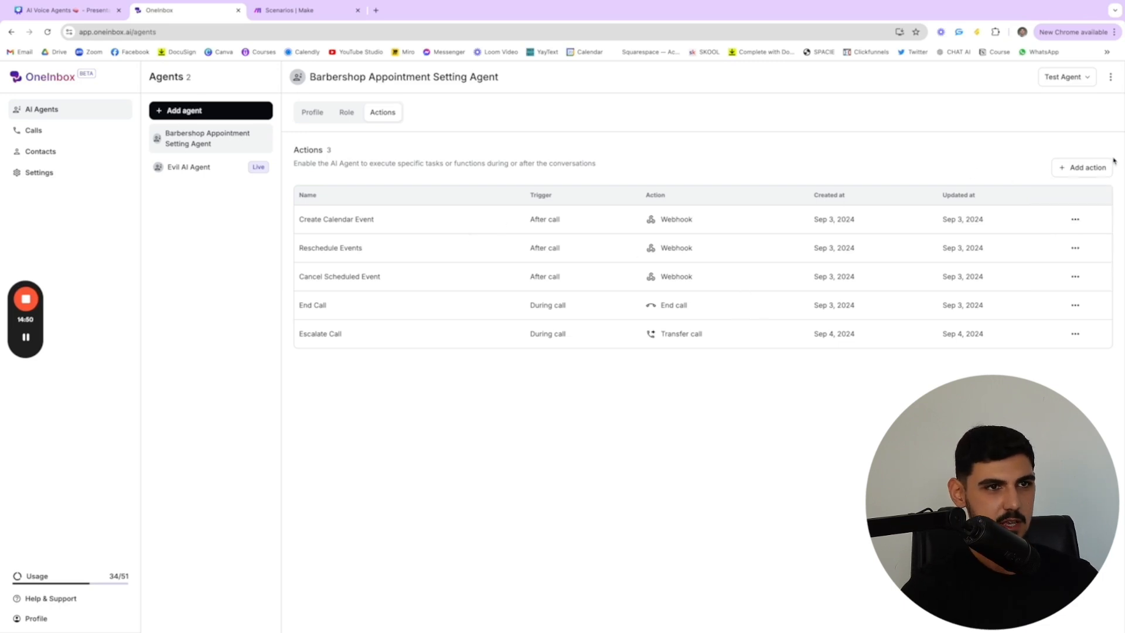
click(1084, 168)
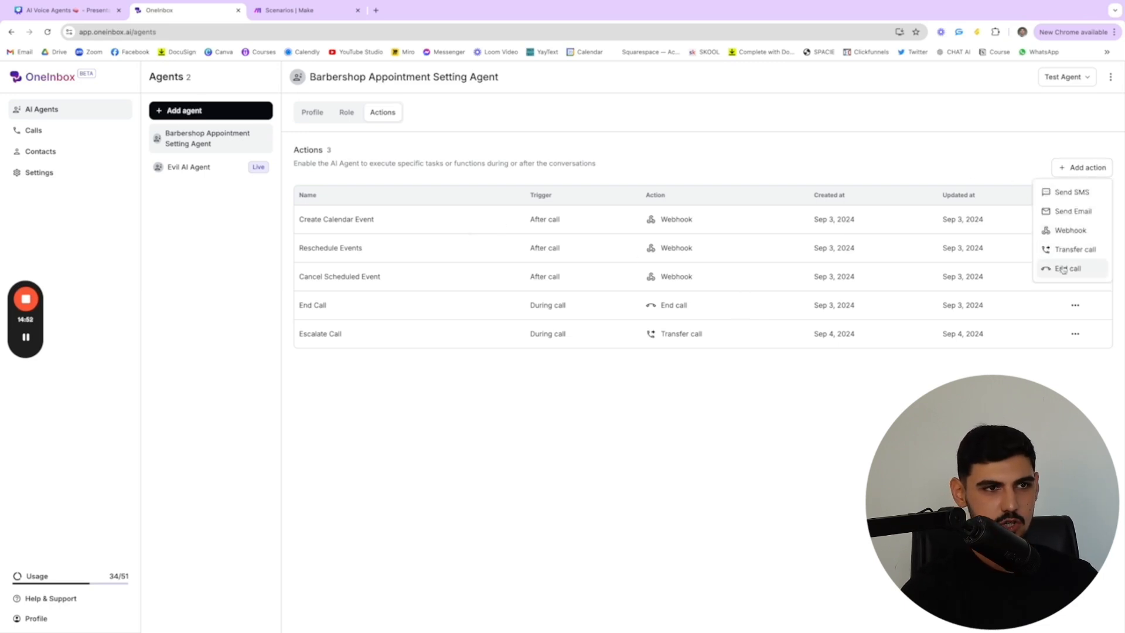
click(790, 400)
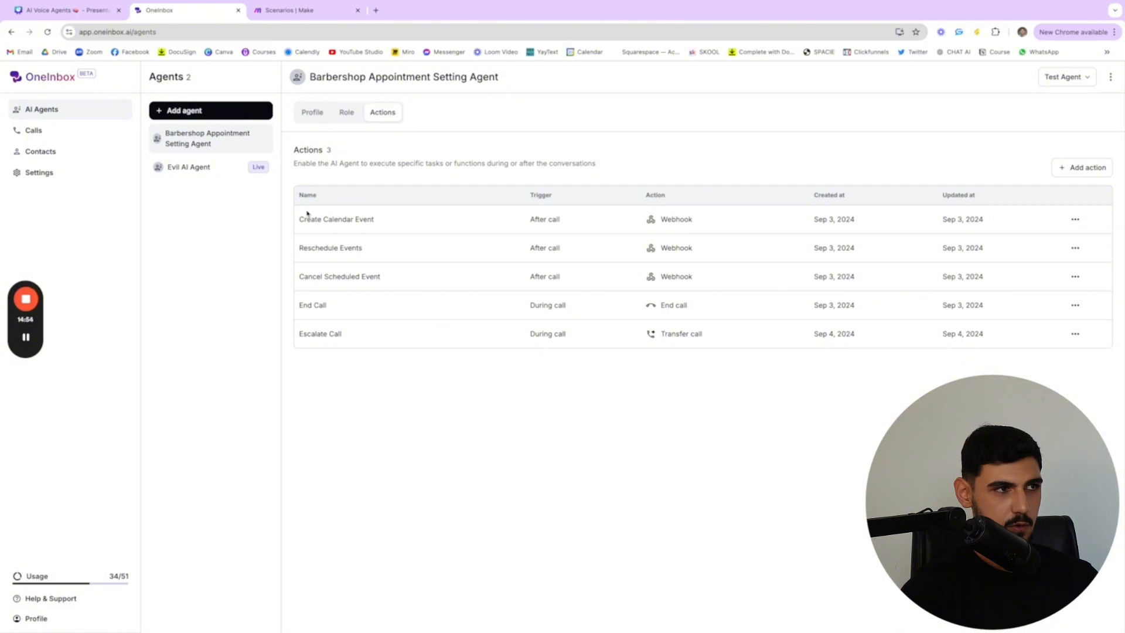
Assign the Barbershop Appointment Setting Agent to the existing phone number in the phone number settings
click(1069, 175)
click(967, 157)
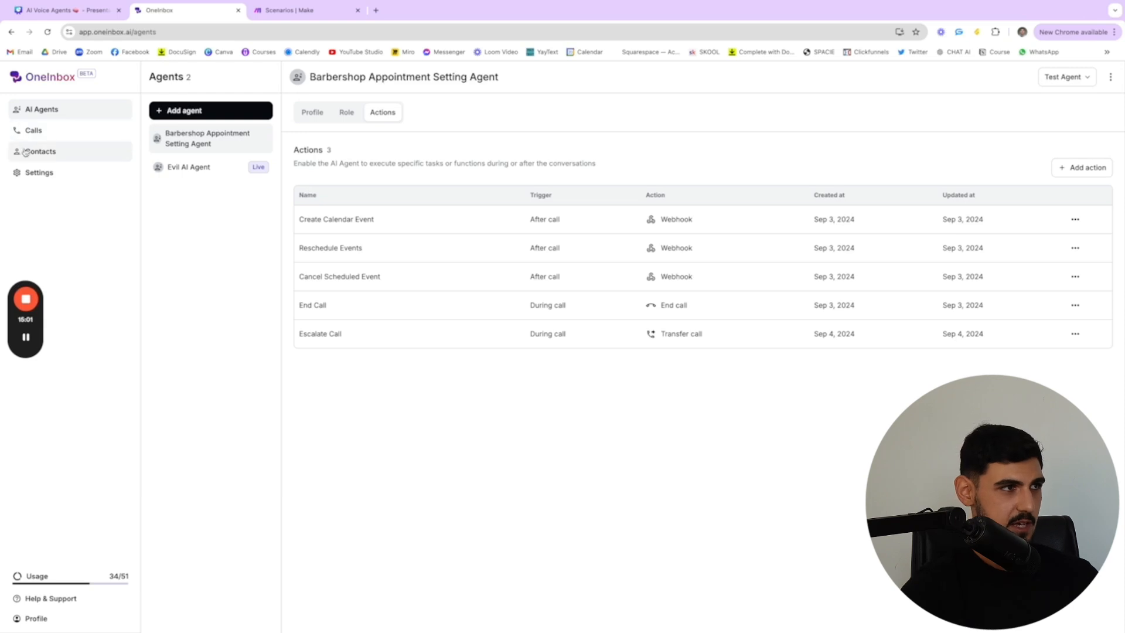
click(55, 181)
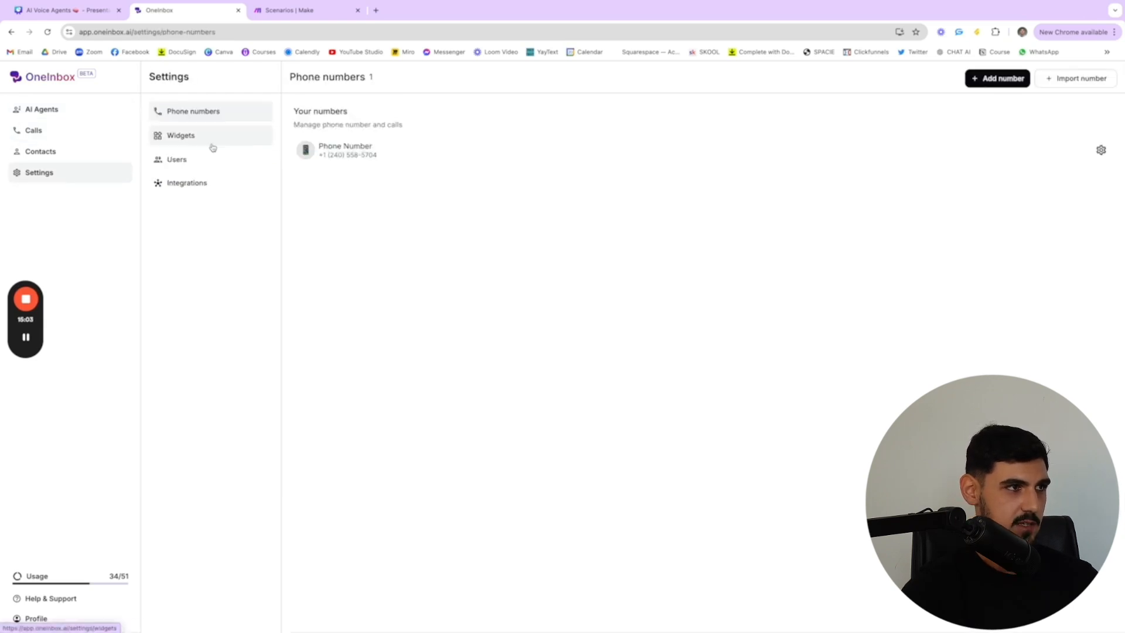
click(350, 152)
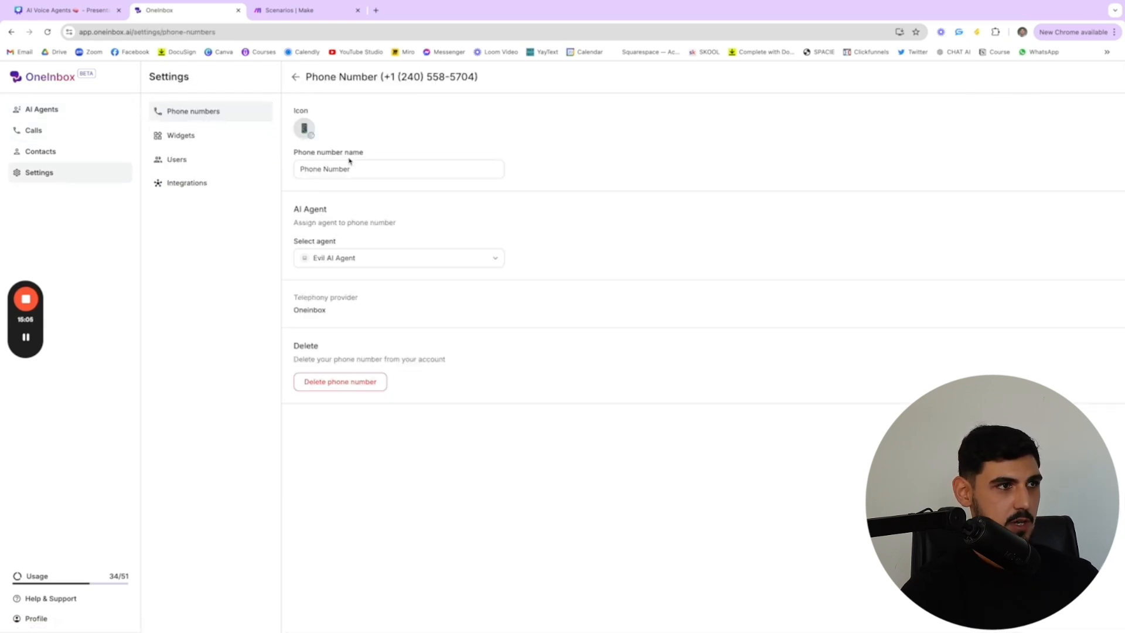
click(359, 260)
click(345, 286)
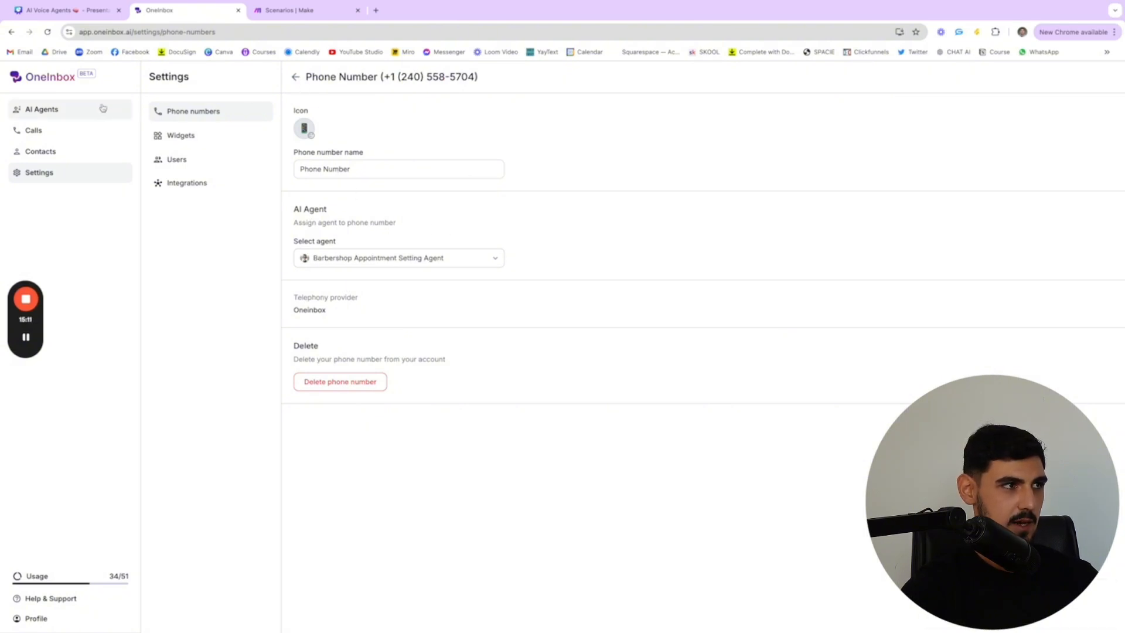
Check the Barbershop agent's status in the agents list and view the registered phone number in close-up in the settings
click(81, 115)
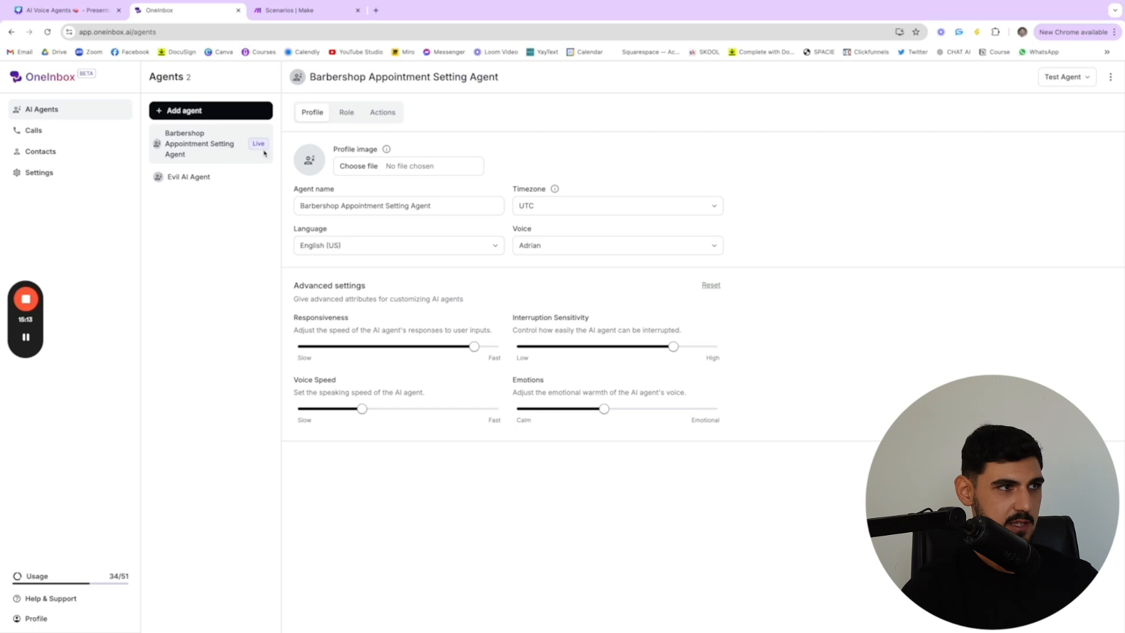
click(63, 172)
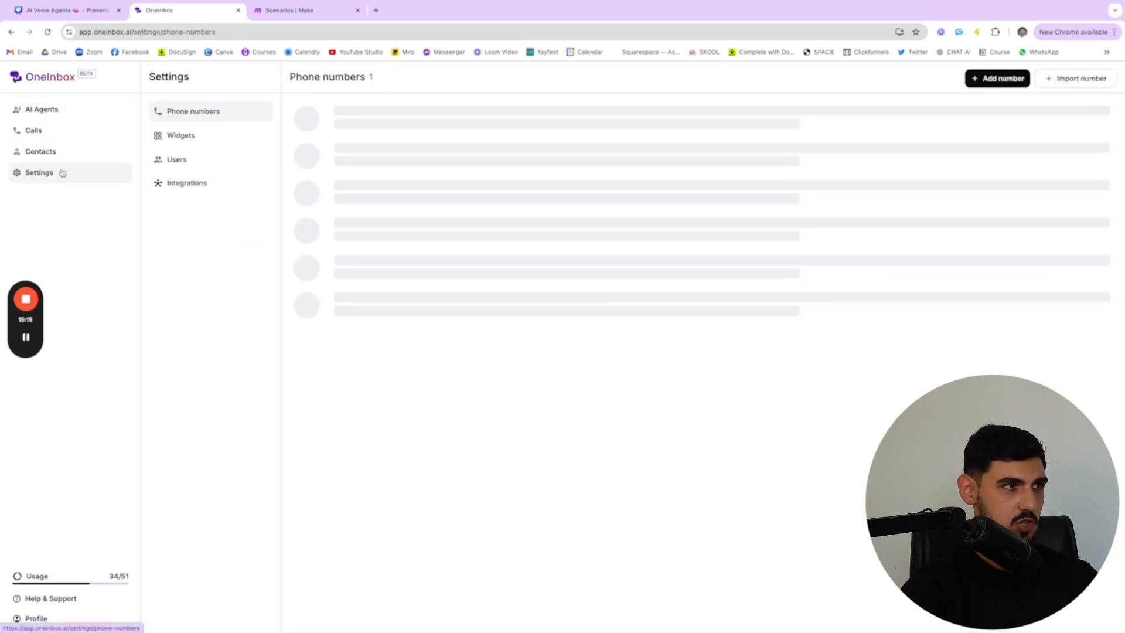
scroll(347, 162, up, 5)
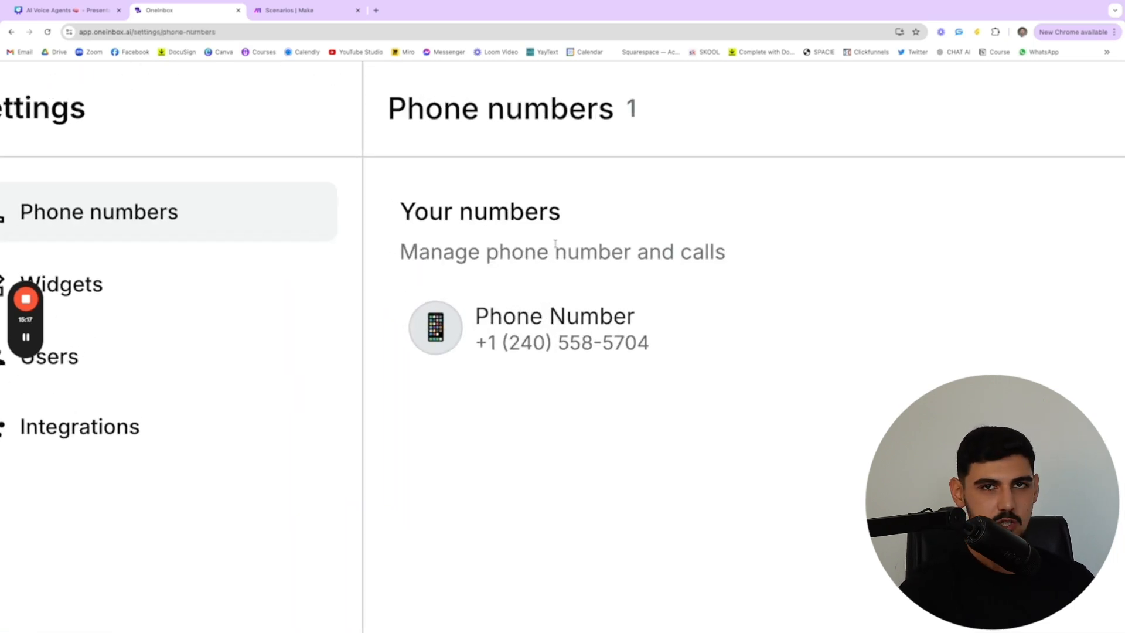
scroll(521, 339, right, 1)
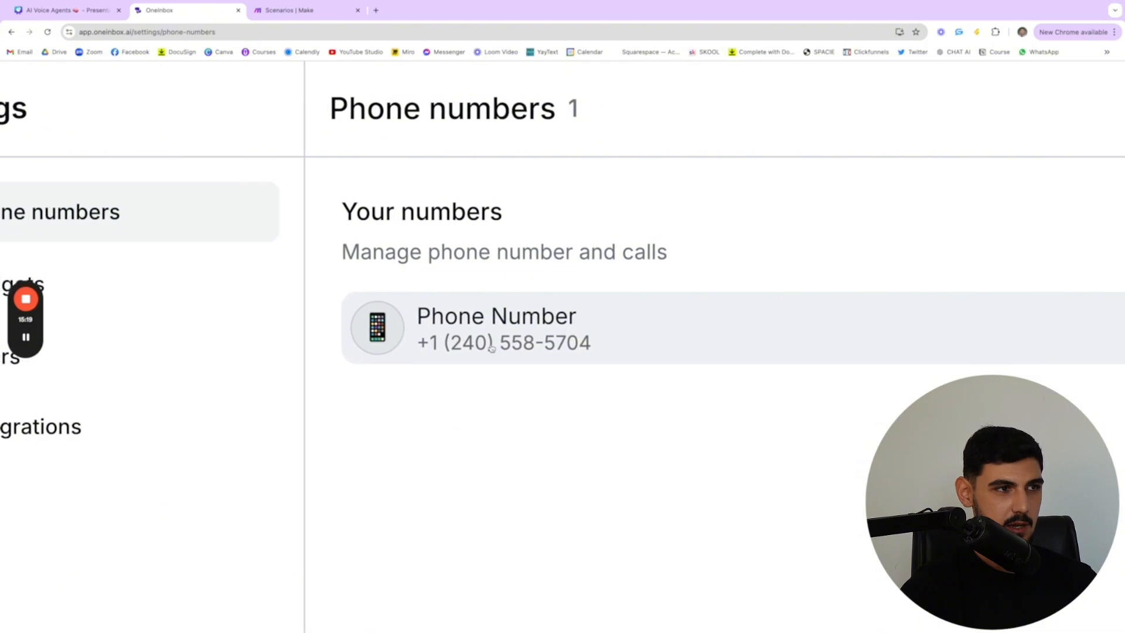
scroll(495, 344, down, 5)
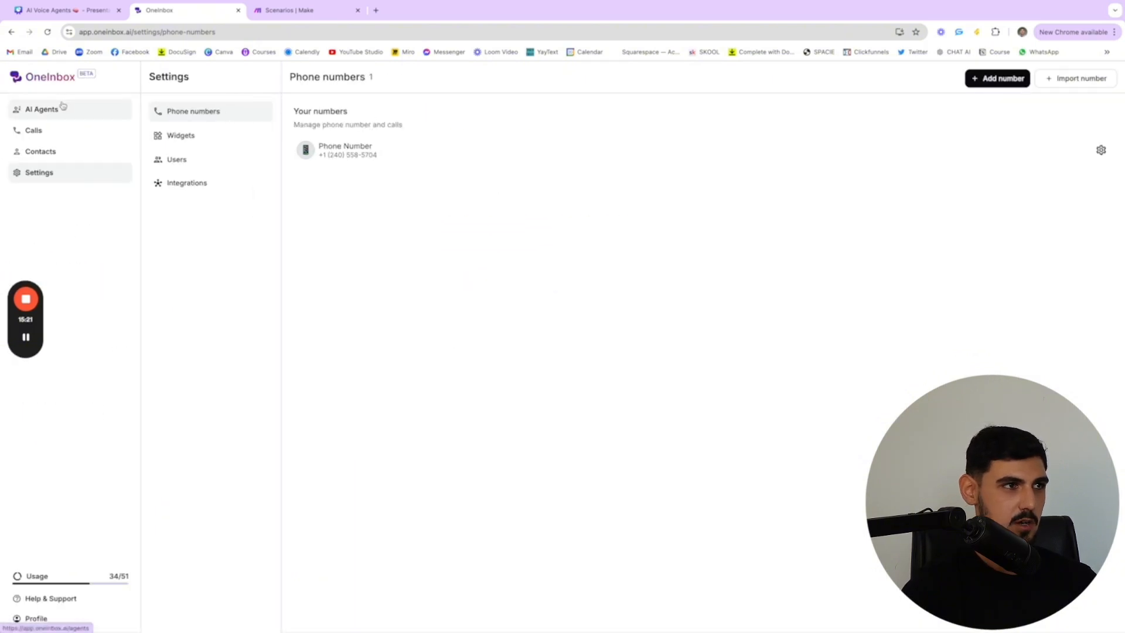
Look at the call log with its overview of a test web call, and return to the agents list
click(43, 138)
click(58, 114)
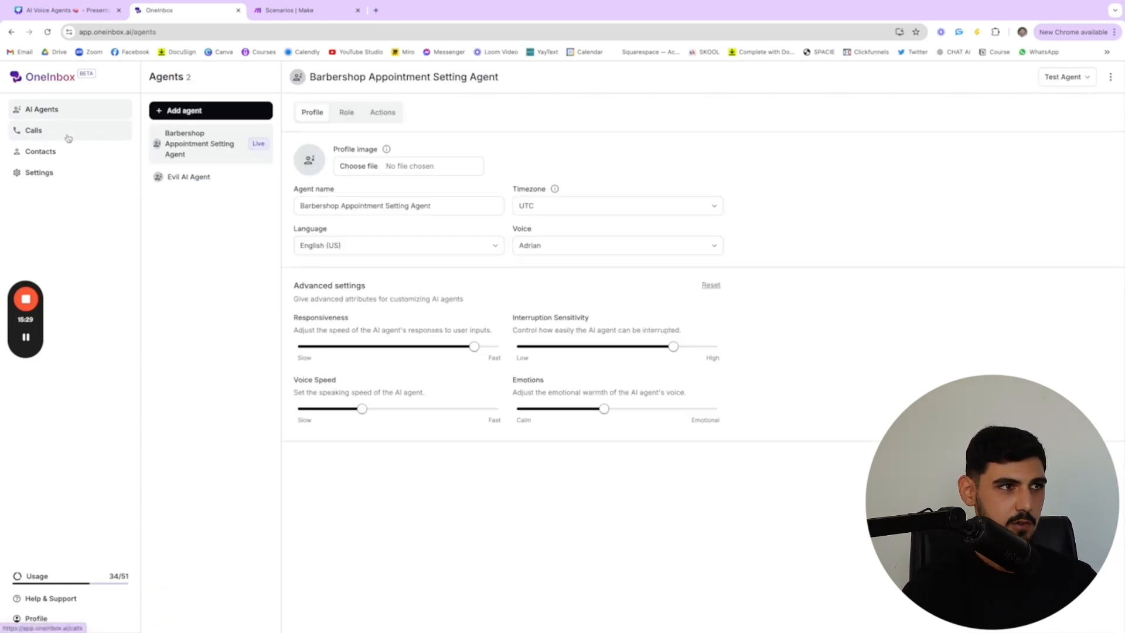
click(68, 137)
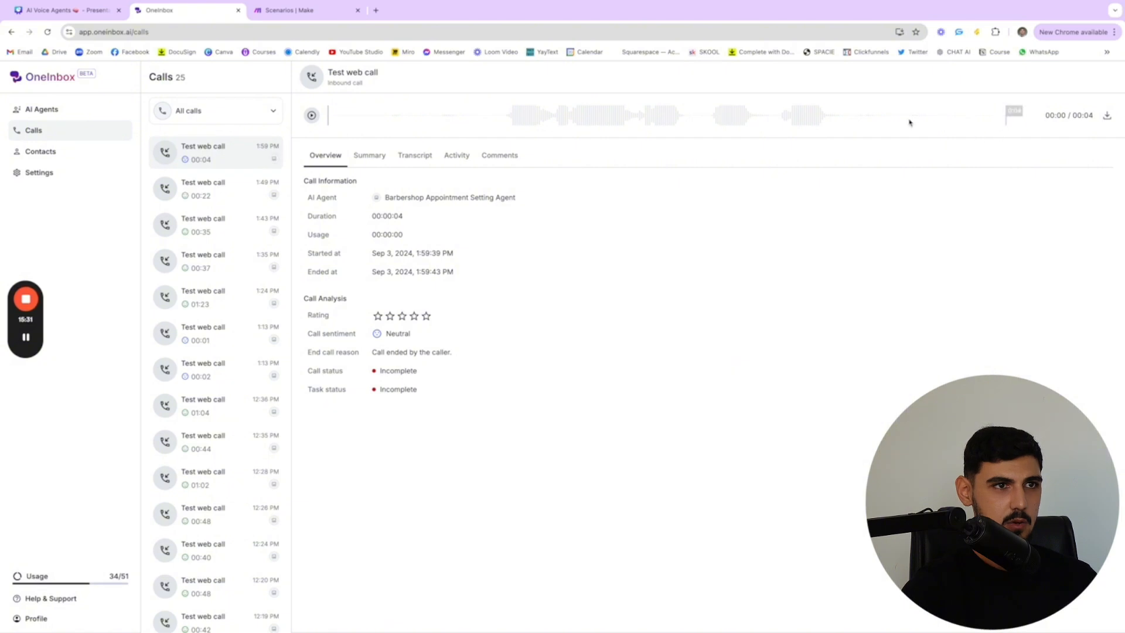
click(66, 114)
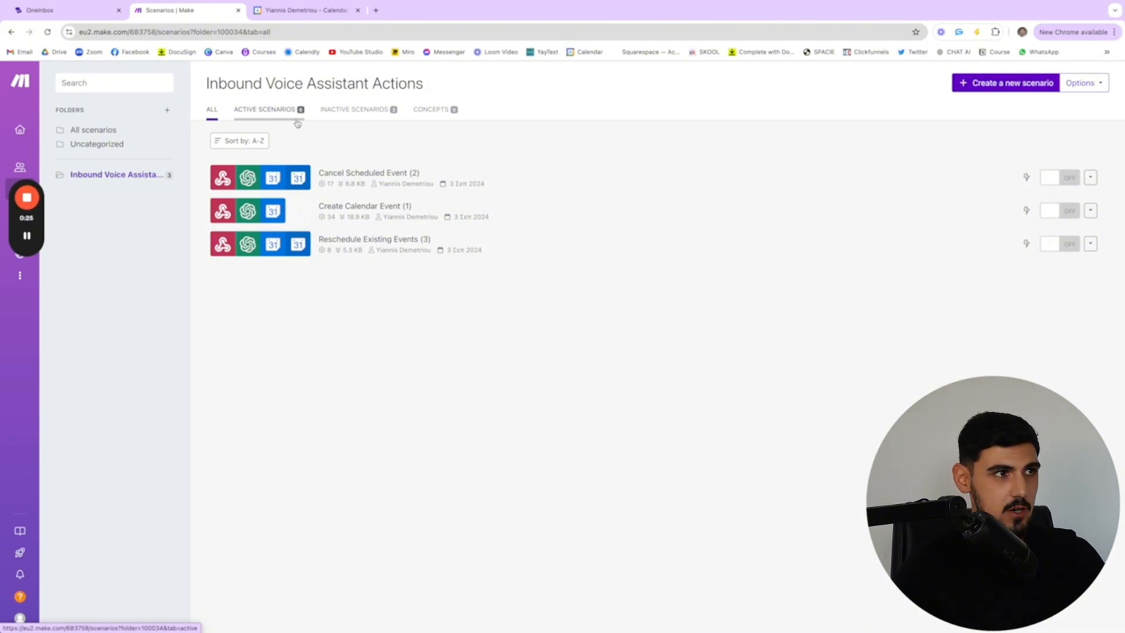
Compare the agent's actions in OneInbox with the scenarios in Make's Inbound Voice Assistant Actions folder
click(69, 15)
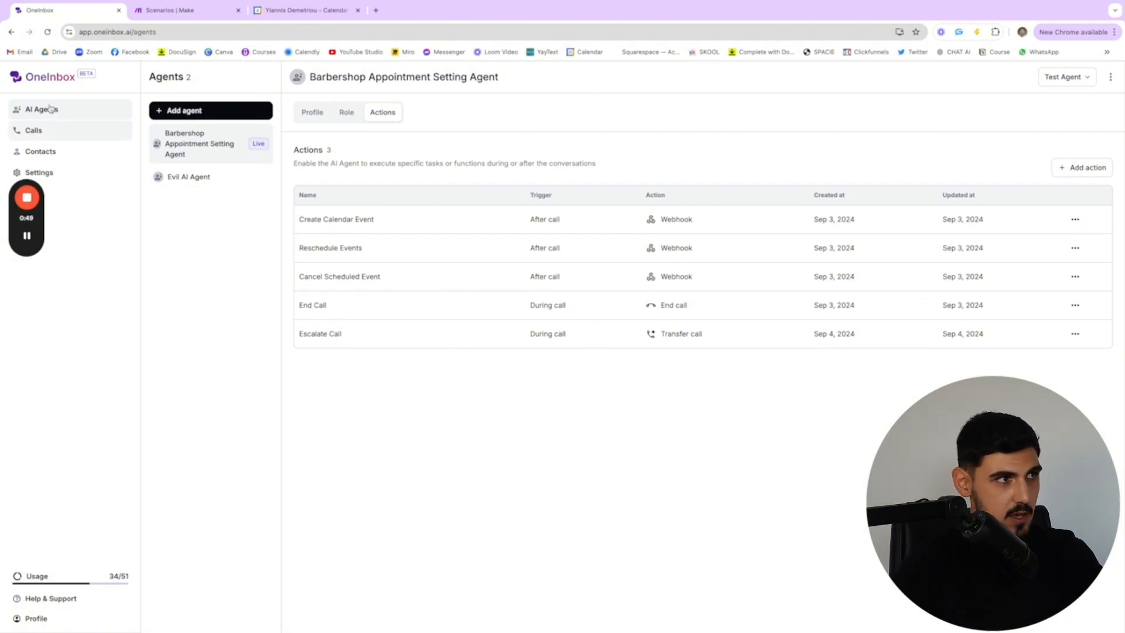
click(161, 11)
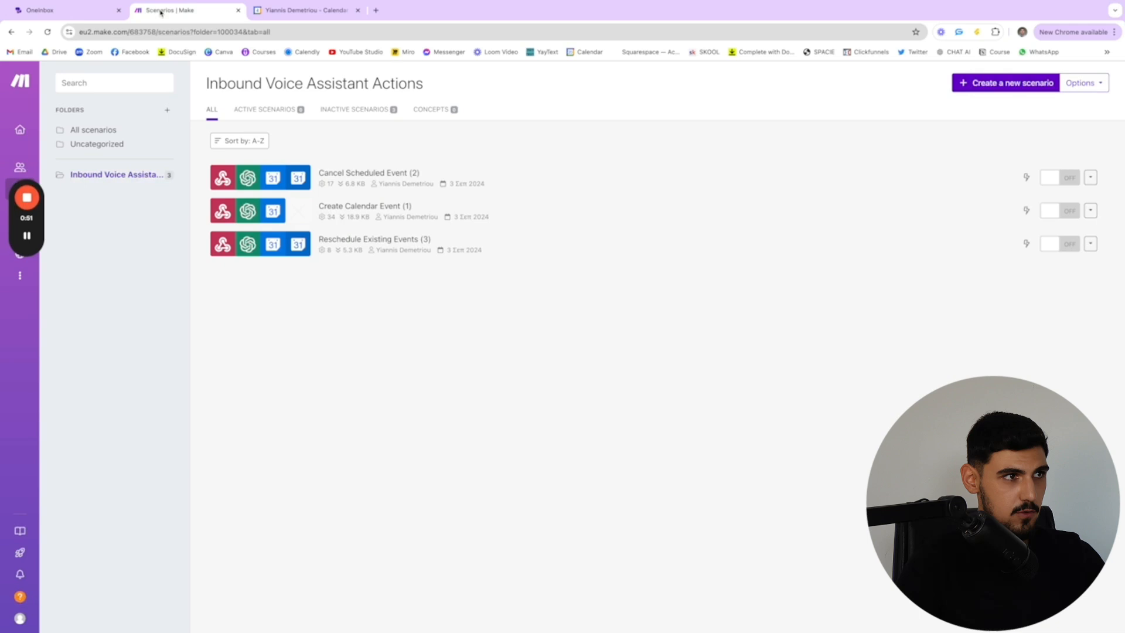
click(85, 11)
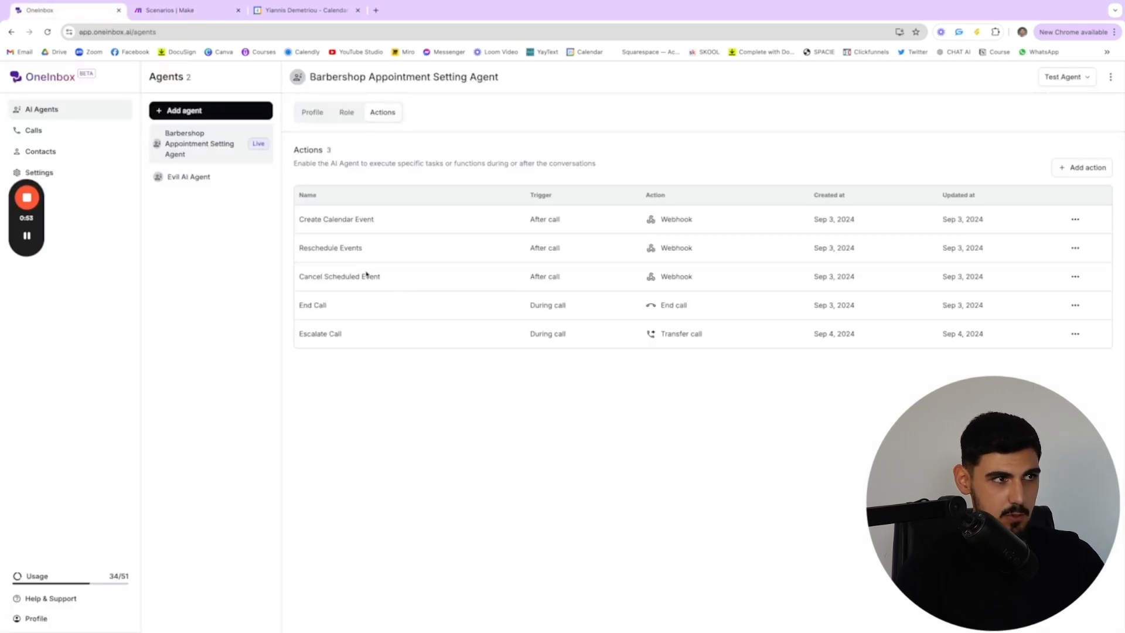
Switch to Make, open the Create Calendar Event (1) scenario for editing and copy its custom webhook's address
click(159, 12)
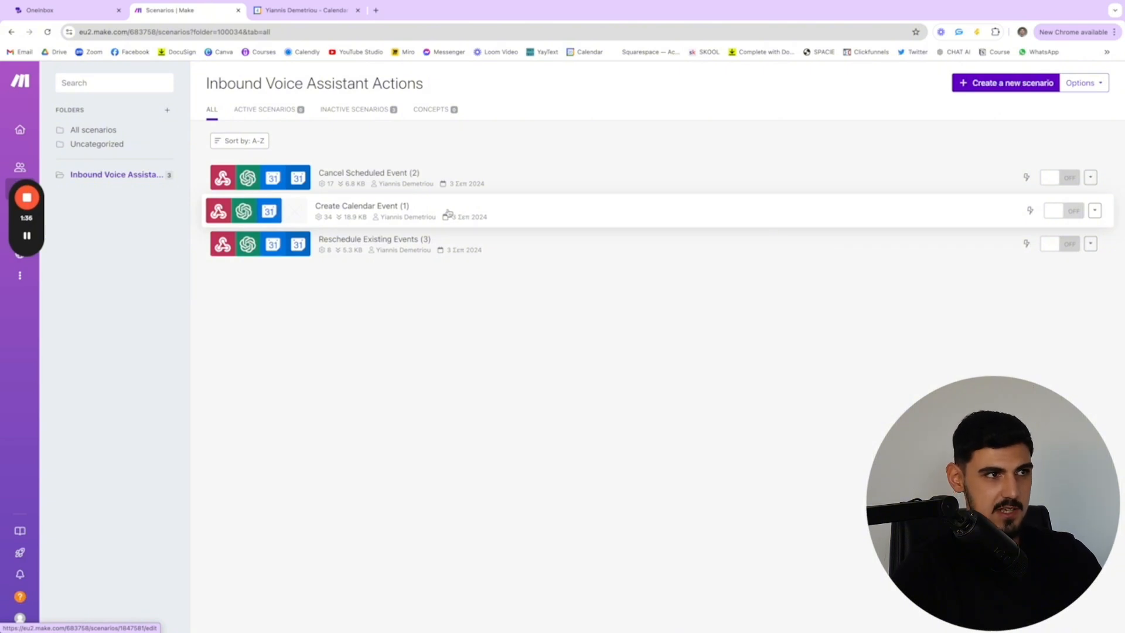
click(364, 207)
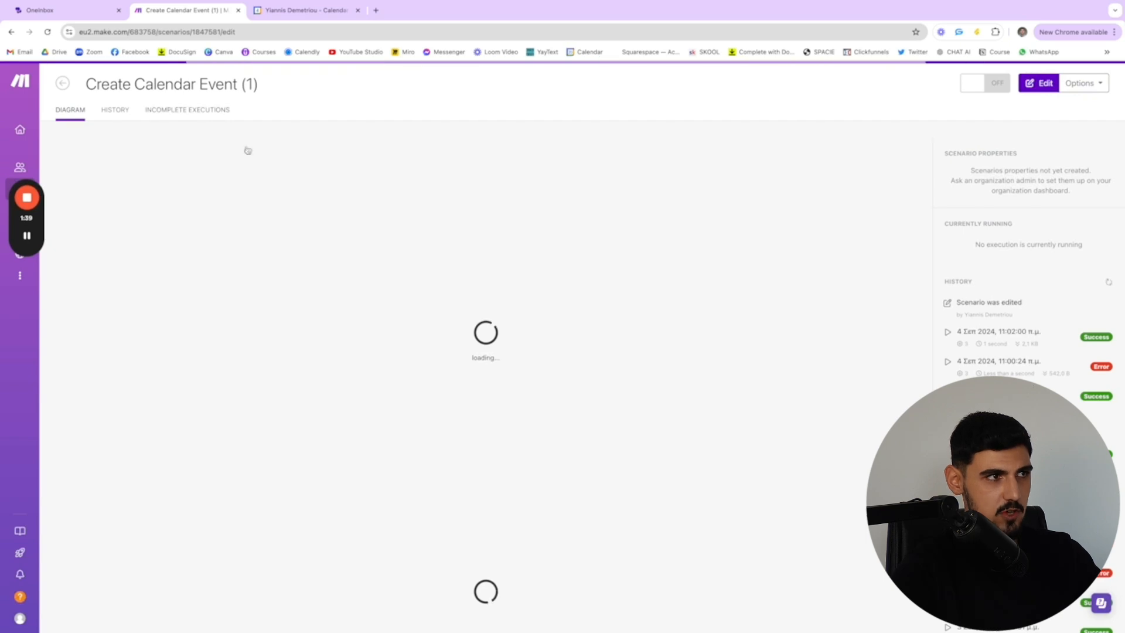
click(1038, 85)
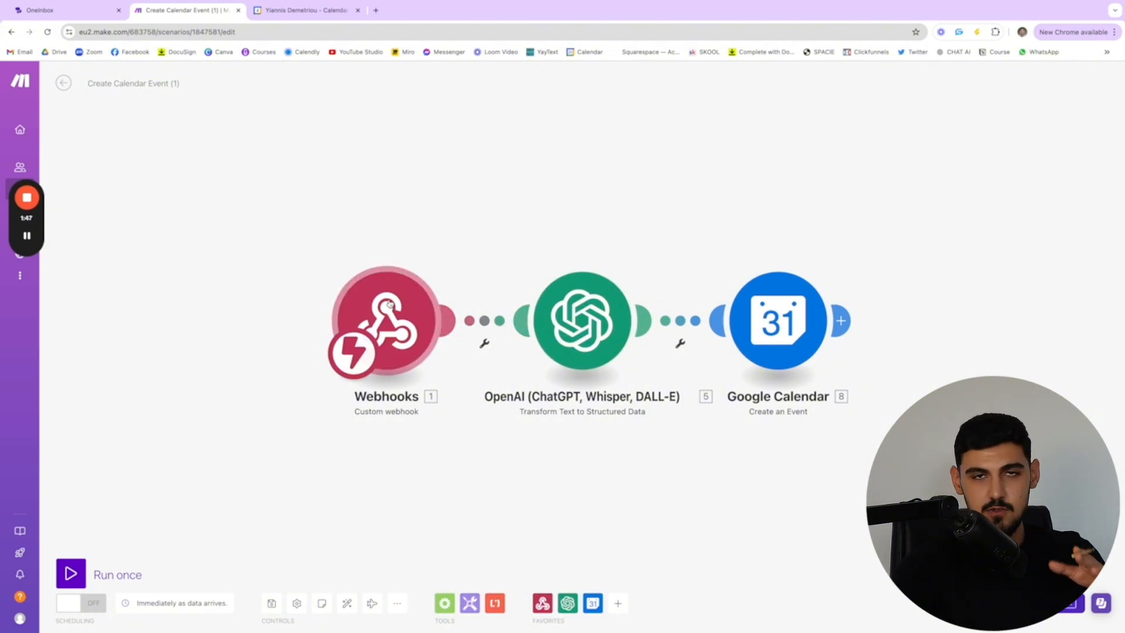
click(399, 301)
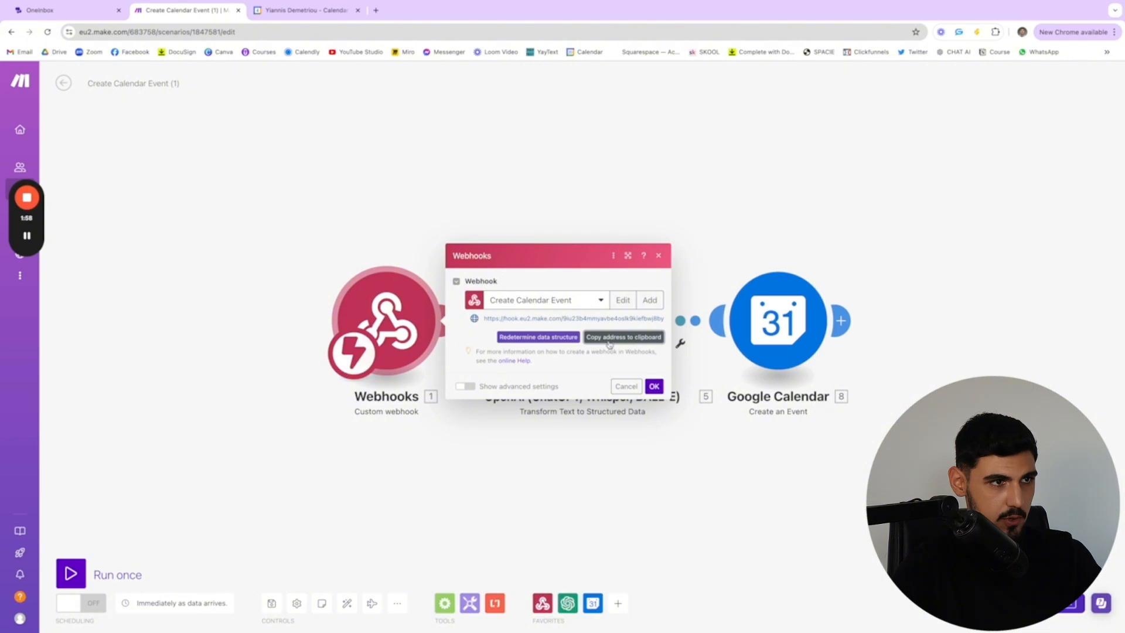
In OneInbox, start a new Webhook action with the copied address as endpoint URL, and close it without adding the action
click(60, 15)
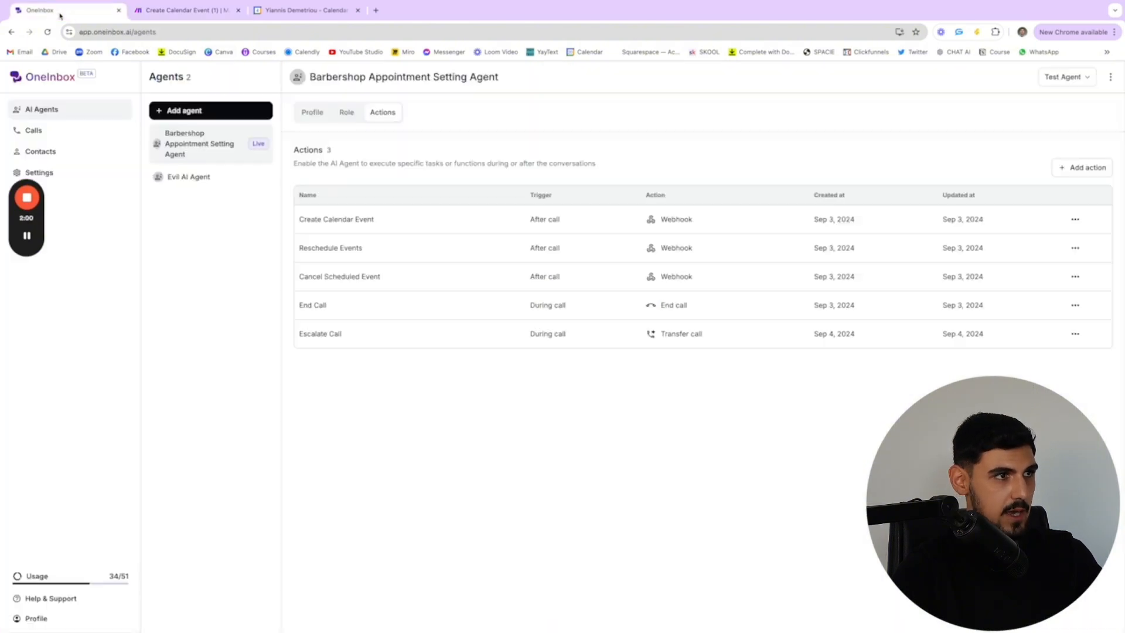
click(1076, 167)
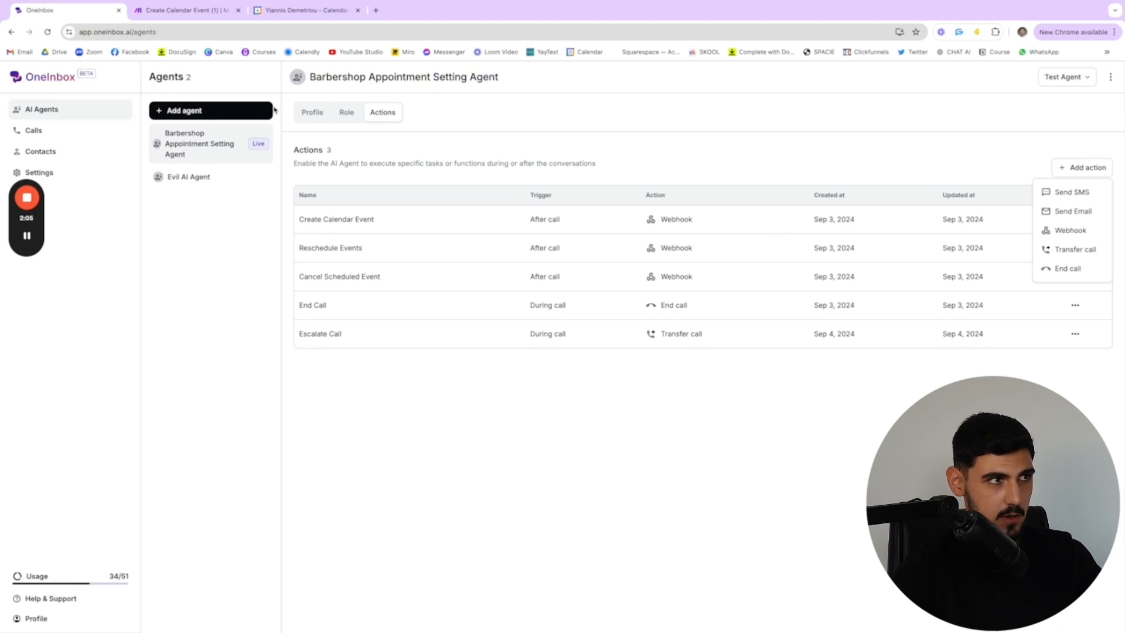
click(1068, 230)
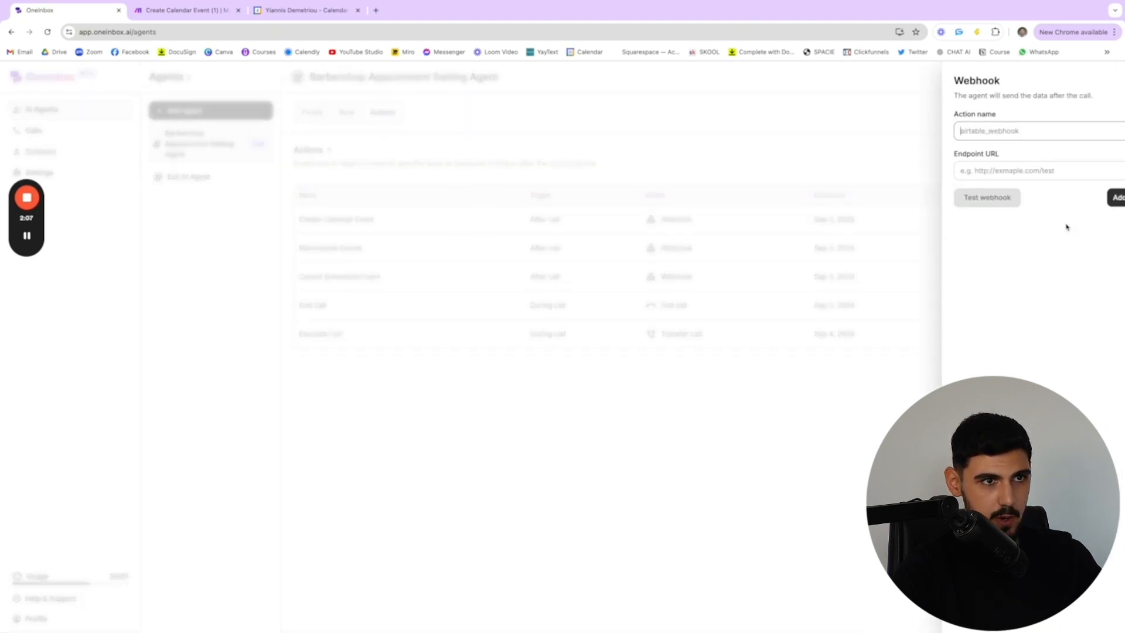
click(963, 171)
right_click(954, 172)
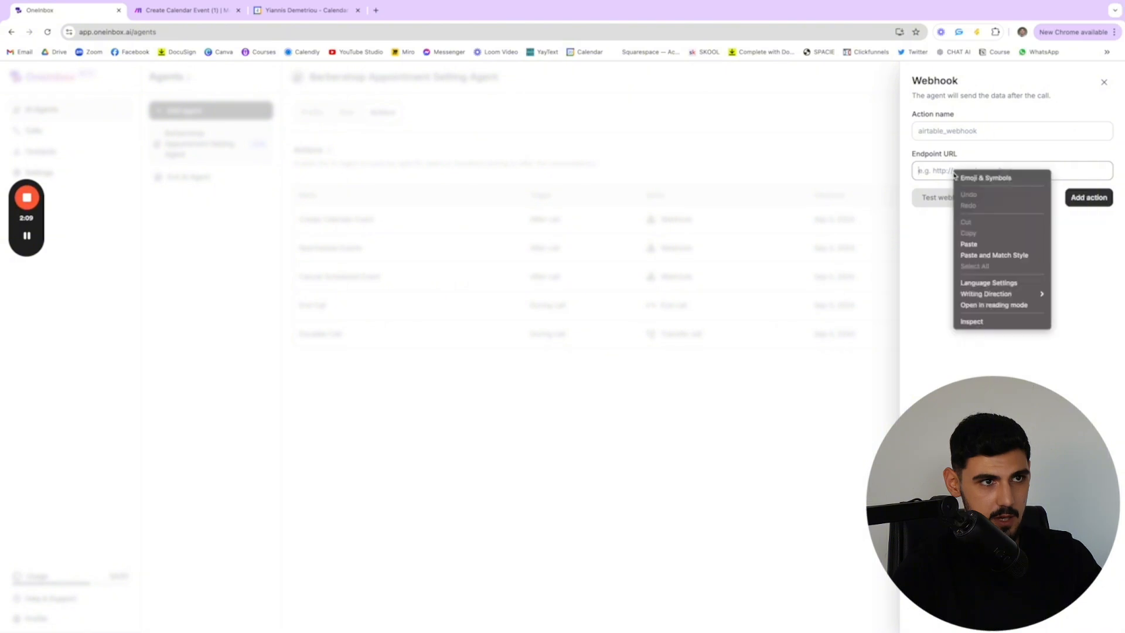
click(969, 243)
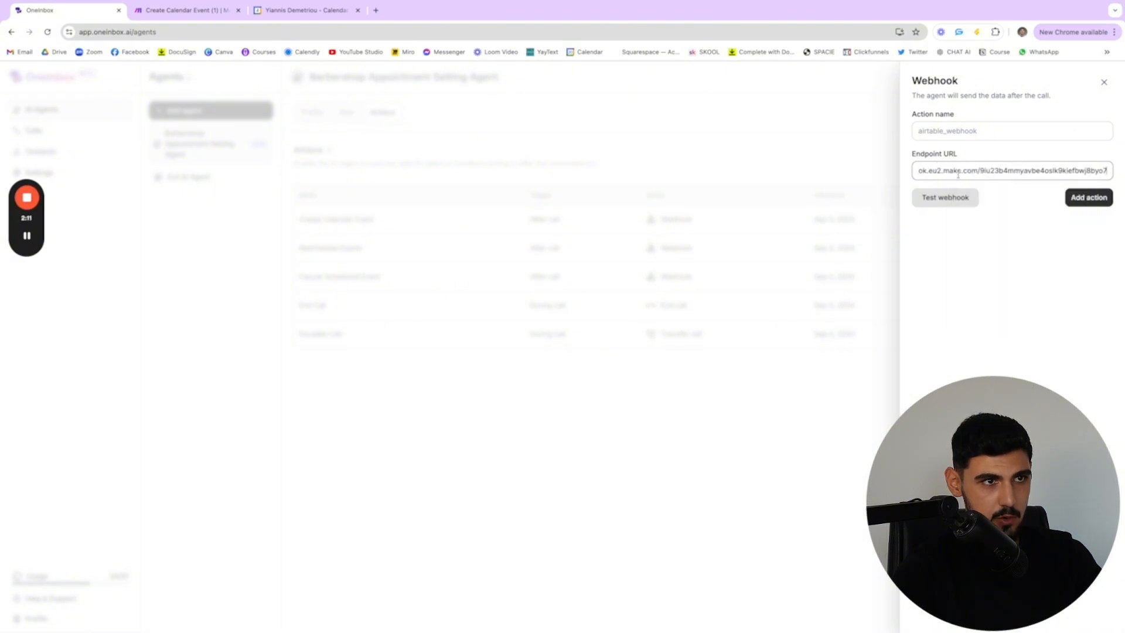
click(959, 132)
click(1105, 81)
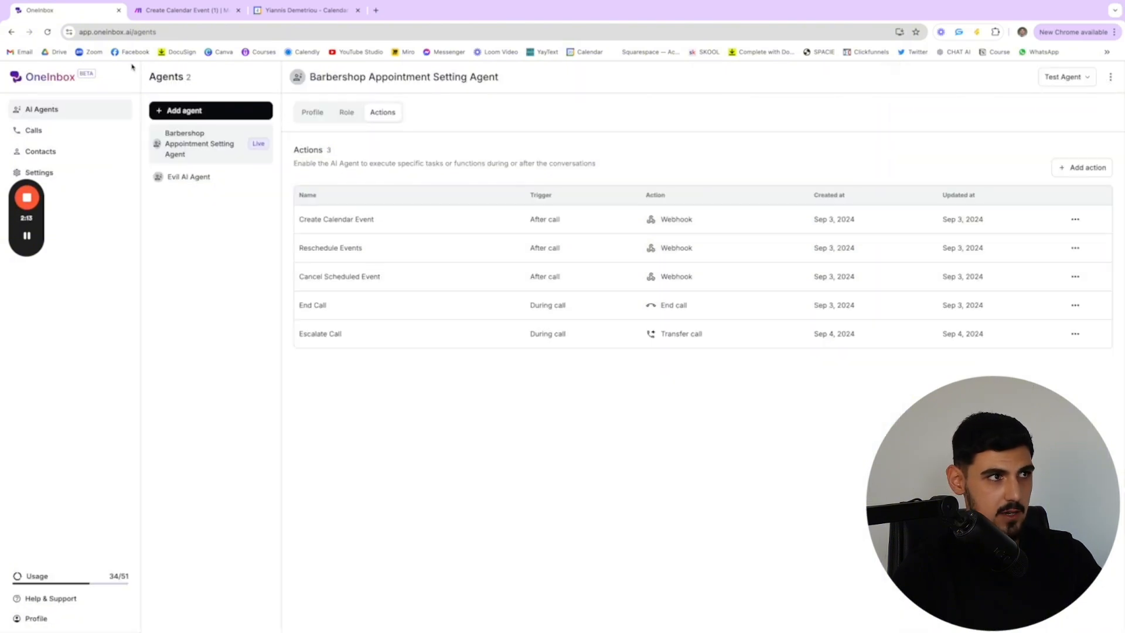
Close the Webhooks module's settings in Make and look at the agent's test options in OneInbox
click(186, 13)
click(352, 224)
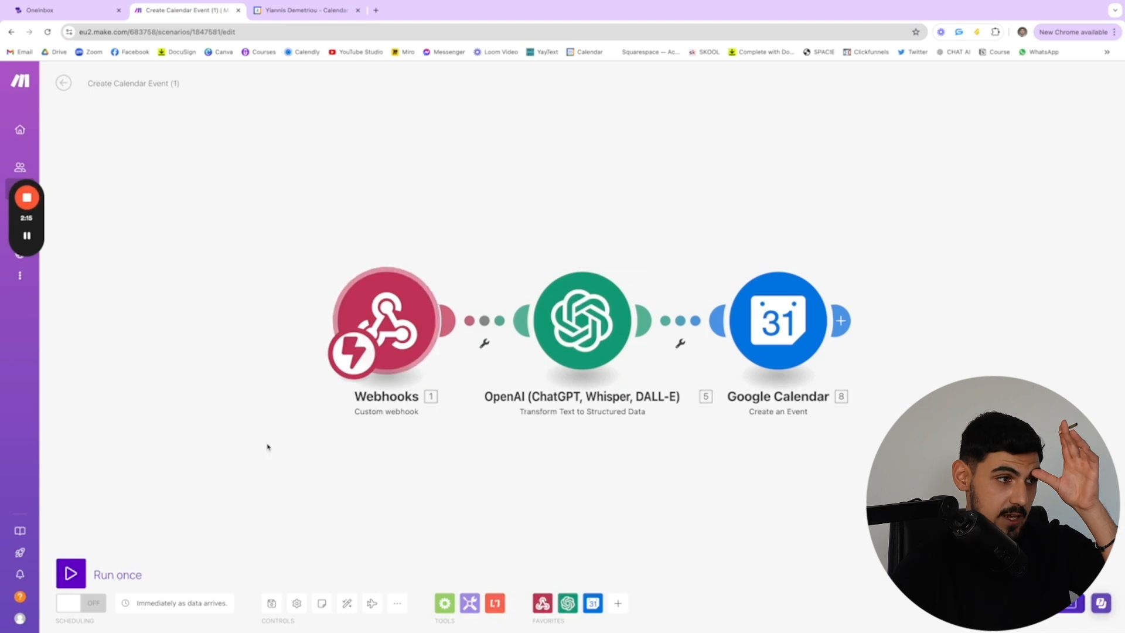
click(44, 12)
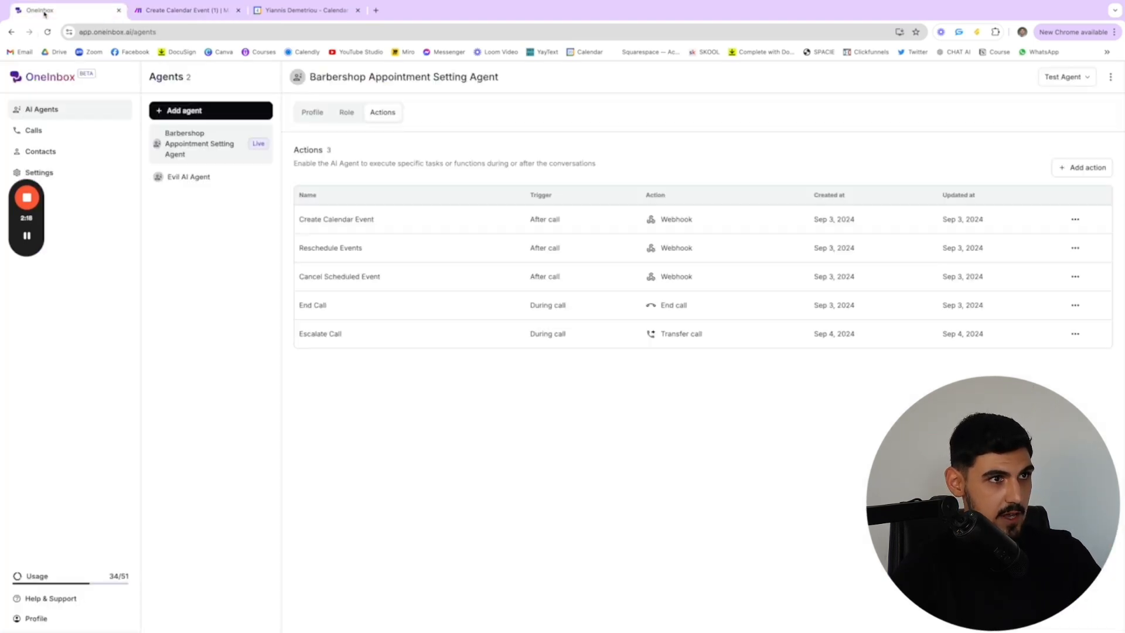
click(1070, 79)
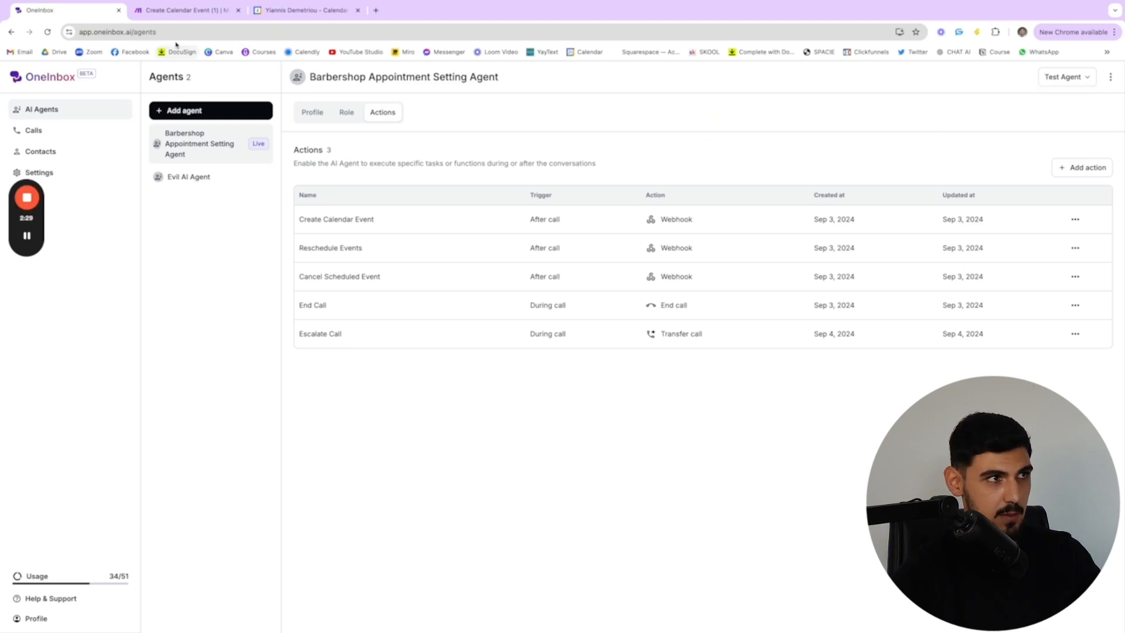
Switch to Make and open the OpenAI module's settings in the Create Calendar Event scenario, reloading them once
click(176, 10)
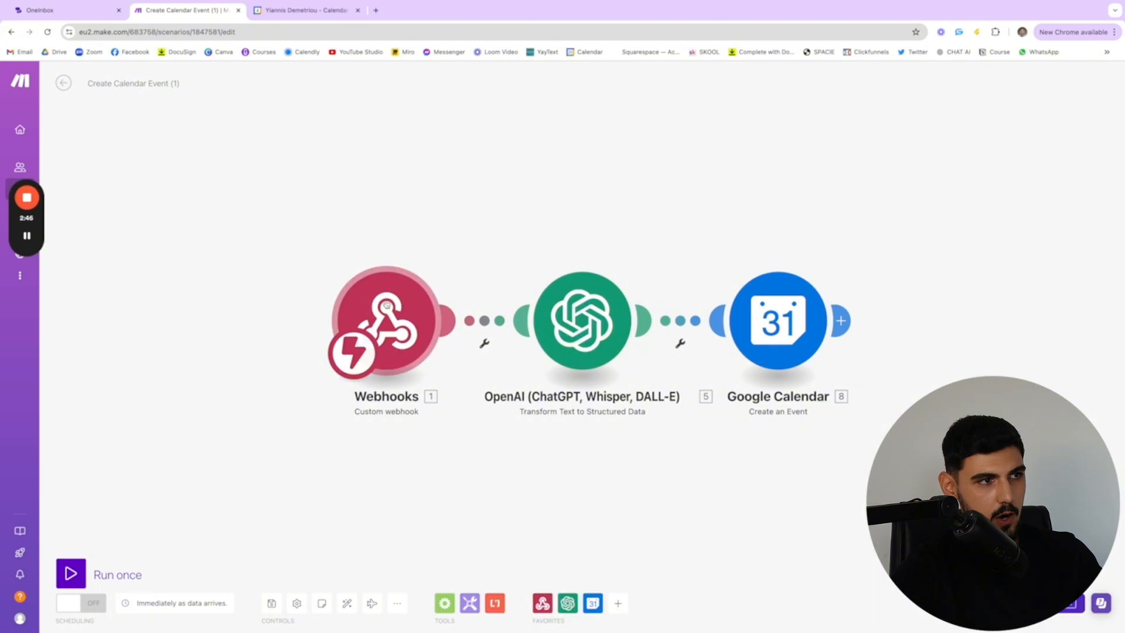
click(579, 327)
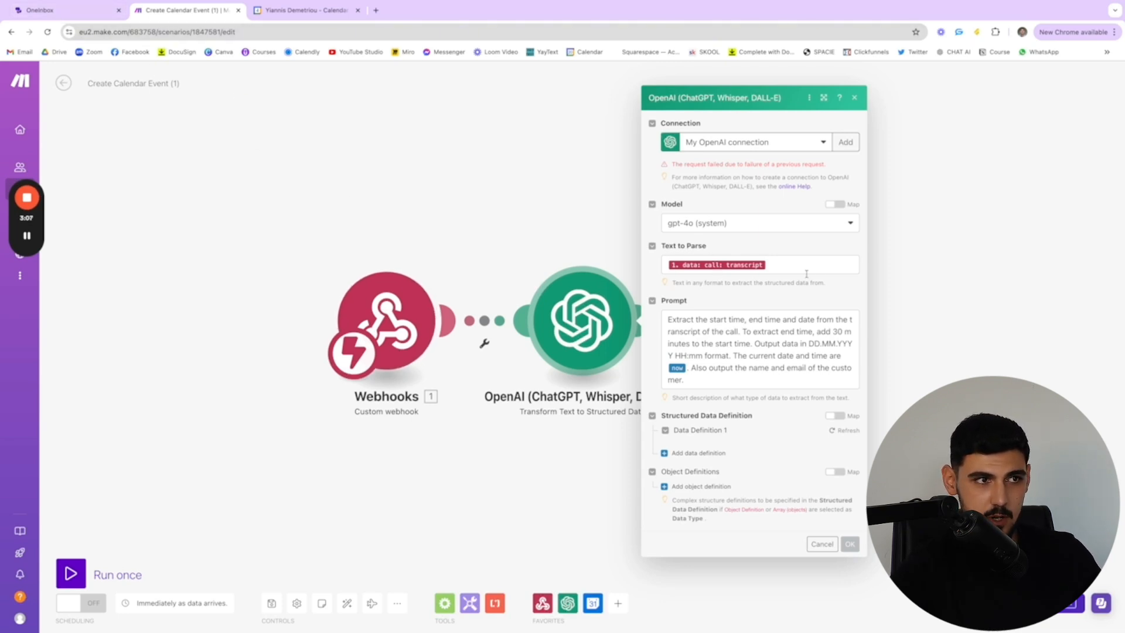
click(964, 302)
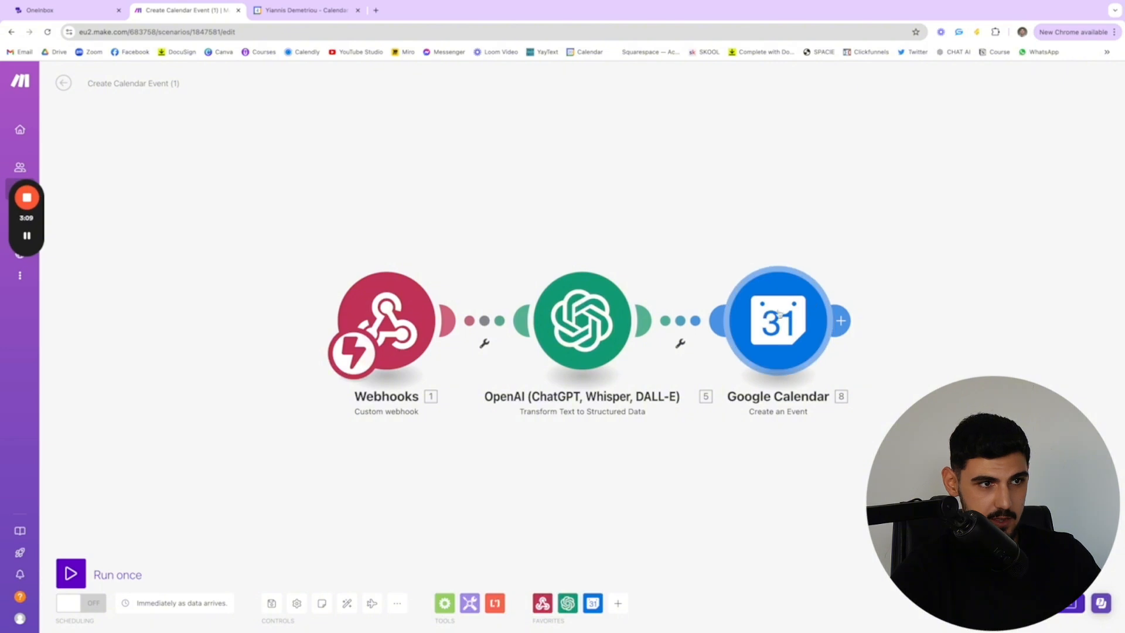
click(610, 329)
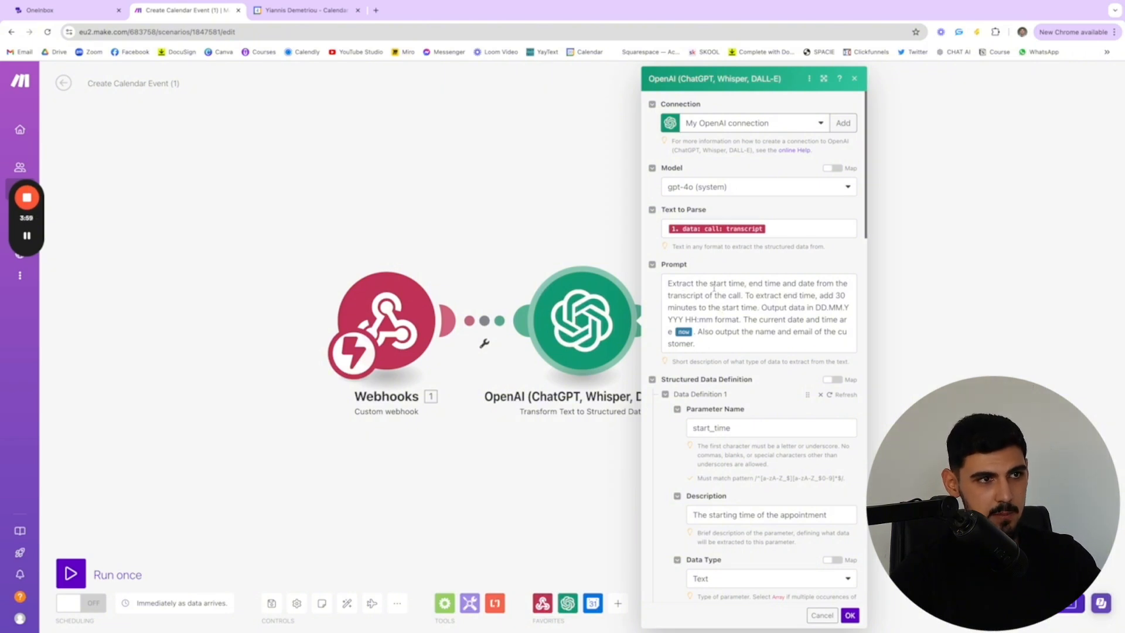
Read the OpenAI prompt's instruction to add 30 minutes to the start time, highlighting the relevant words
drag(759, 307, 820, 295)
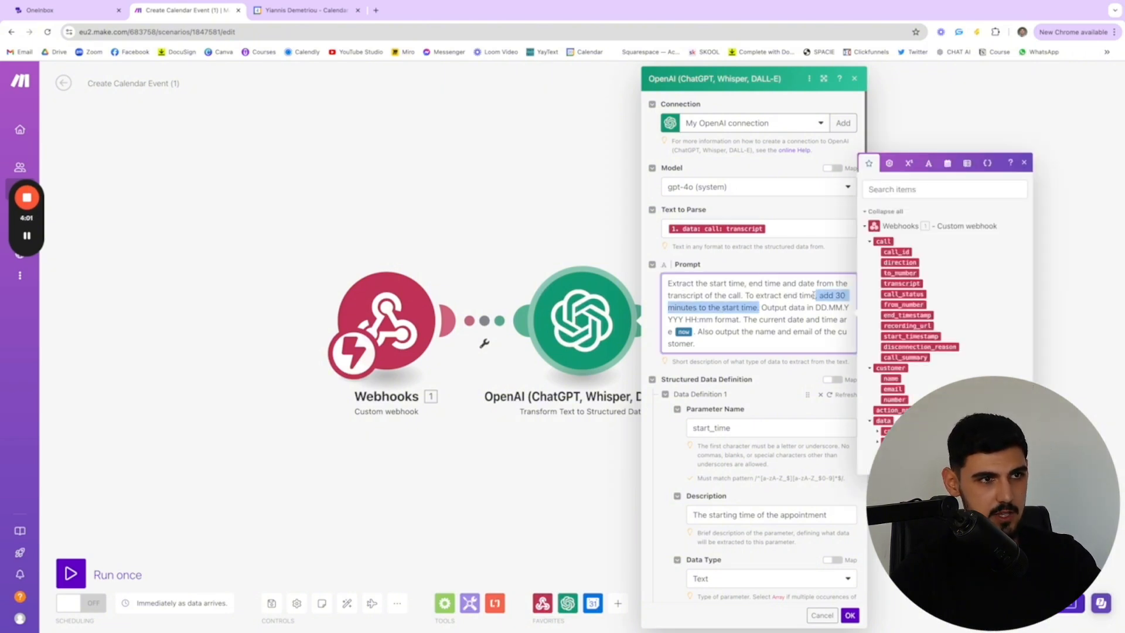
click(745, 296)
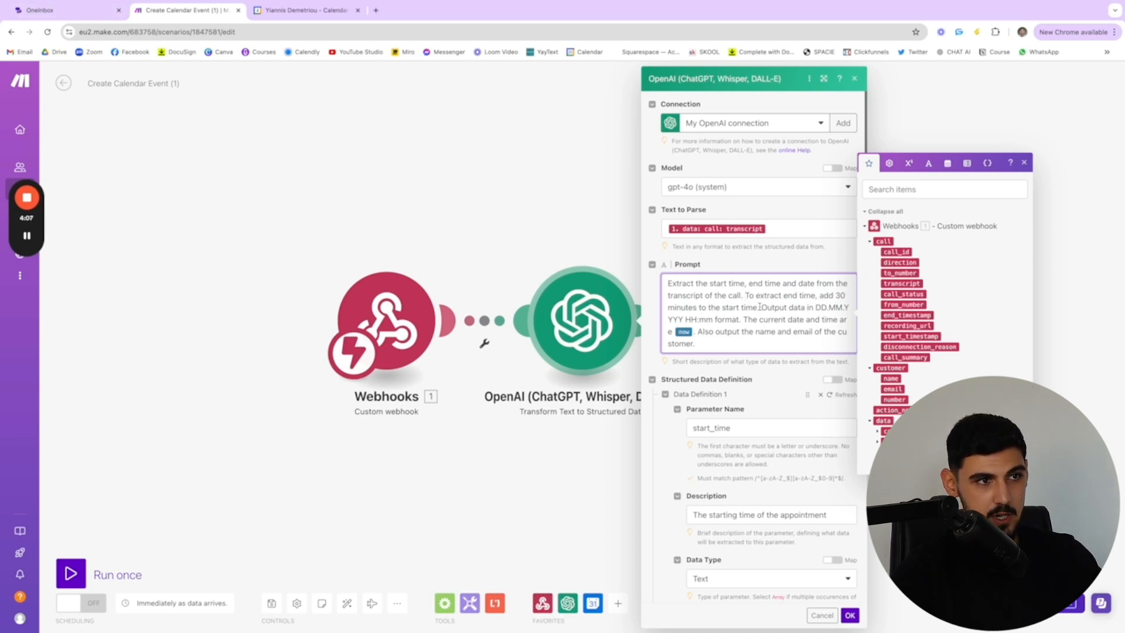
drag(730, 307, 752, 307)
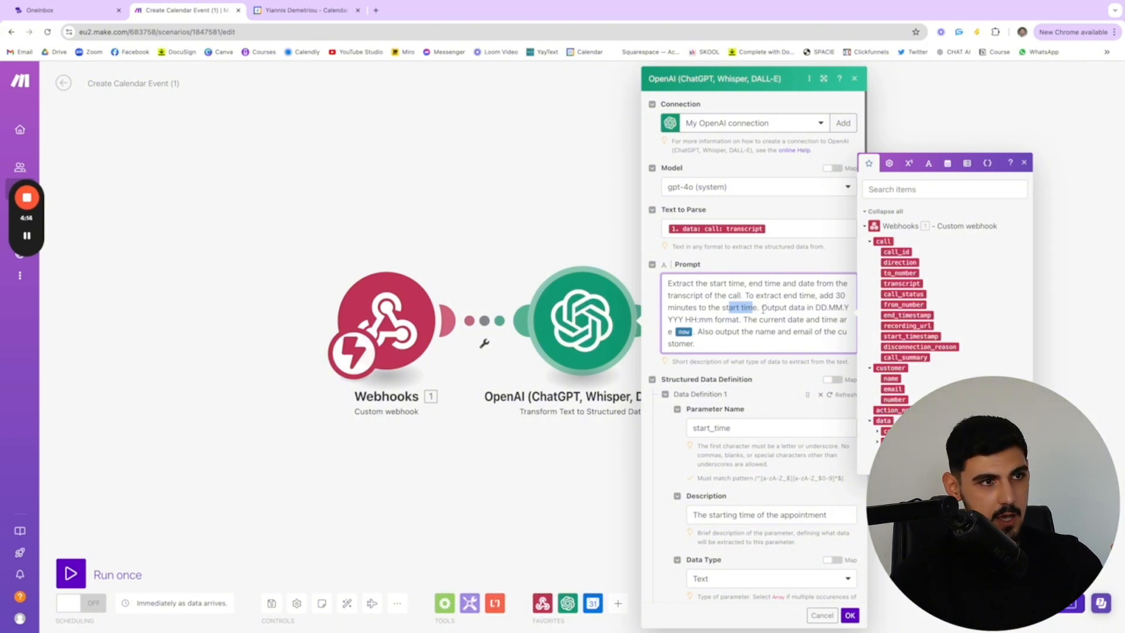
Read the prompt's DD.MM.YYYY HH:mm format and current date instructions, highlighting them, and show the available date and time variables
drag(761, 307, 743, 321)
click(819, 306)
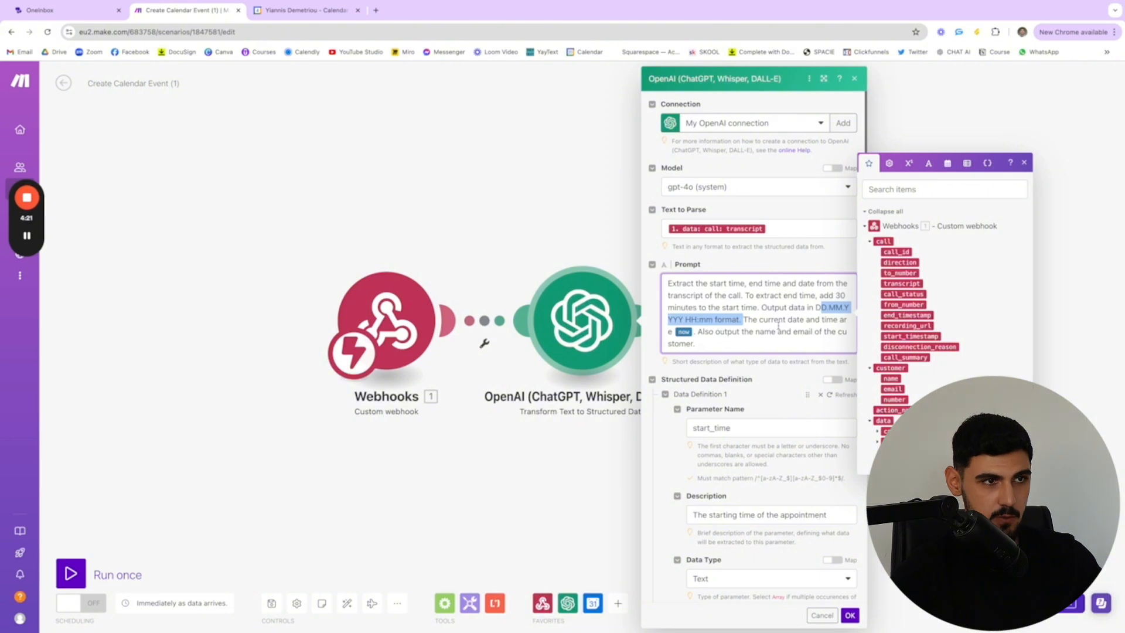
click(742, 319)
drag(743, 319, 698, 334)
click(701, 340)
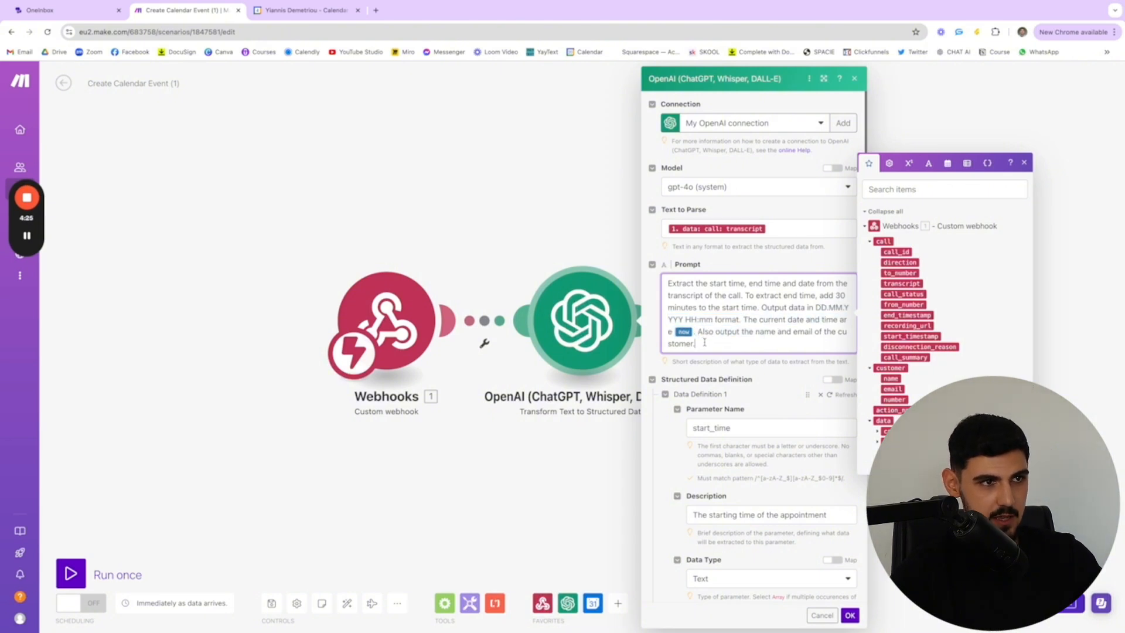
click(946, 167)
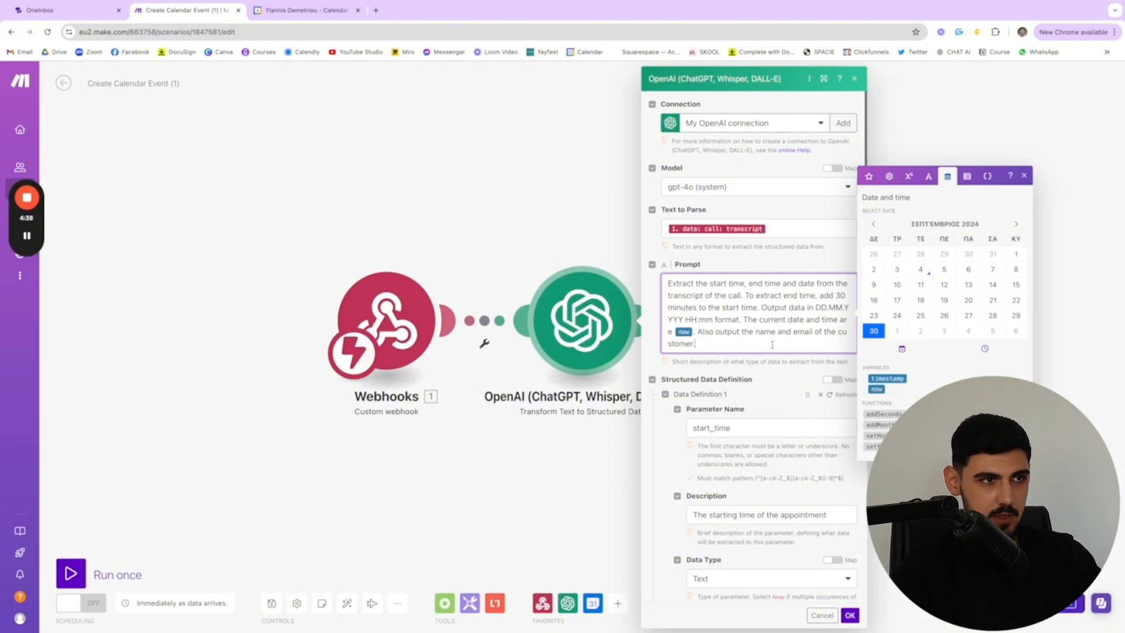
Examine the structured data definitions for start_time and end_time, including parameter name, description, data type and required setting
scroll(780, 346, down, 1)
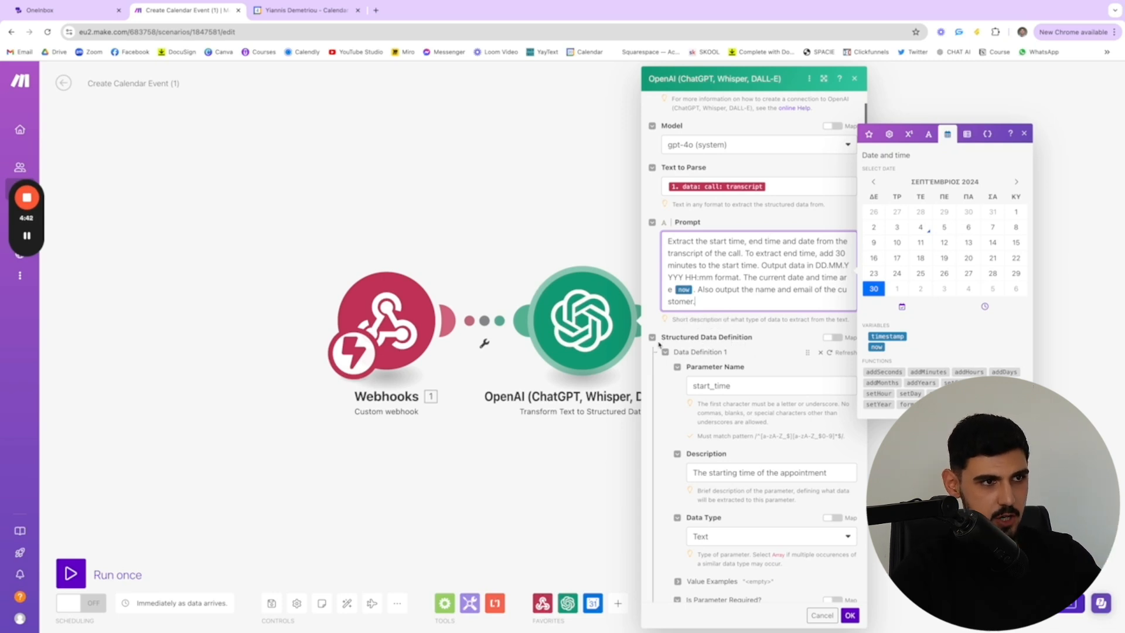
scroll(756, 334, down, 1)
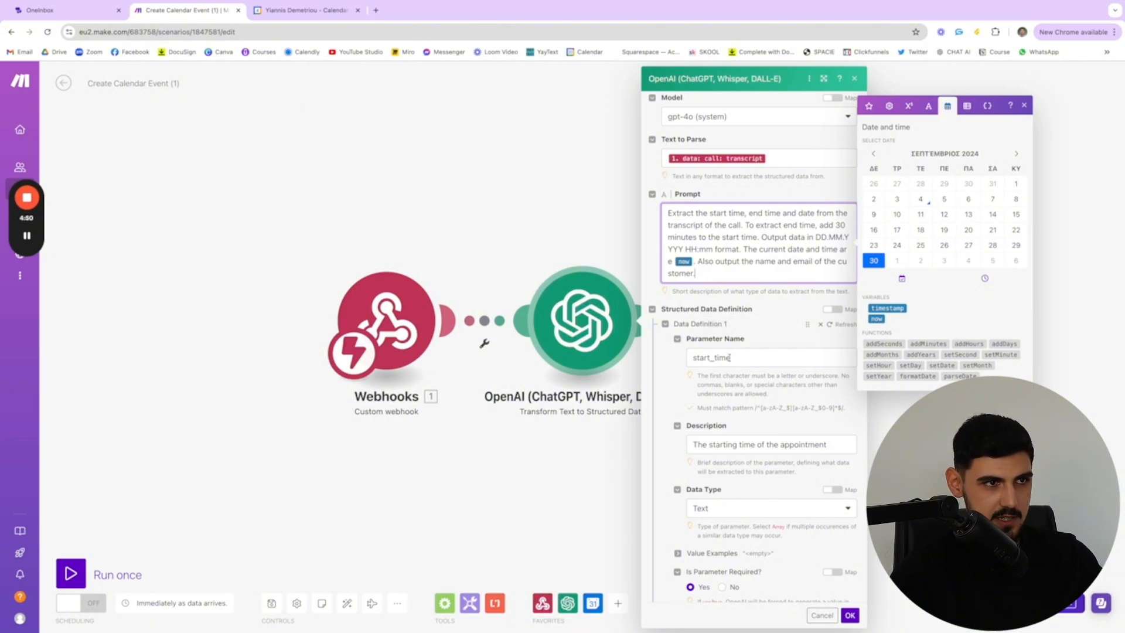
double_click(710, 359)
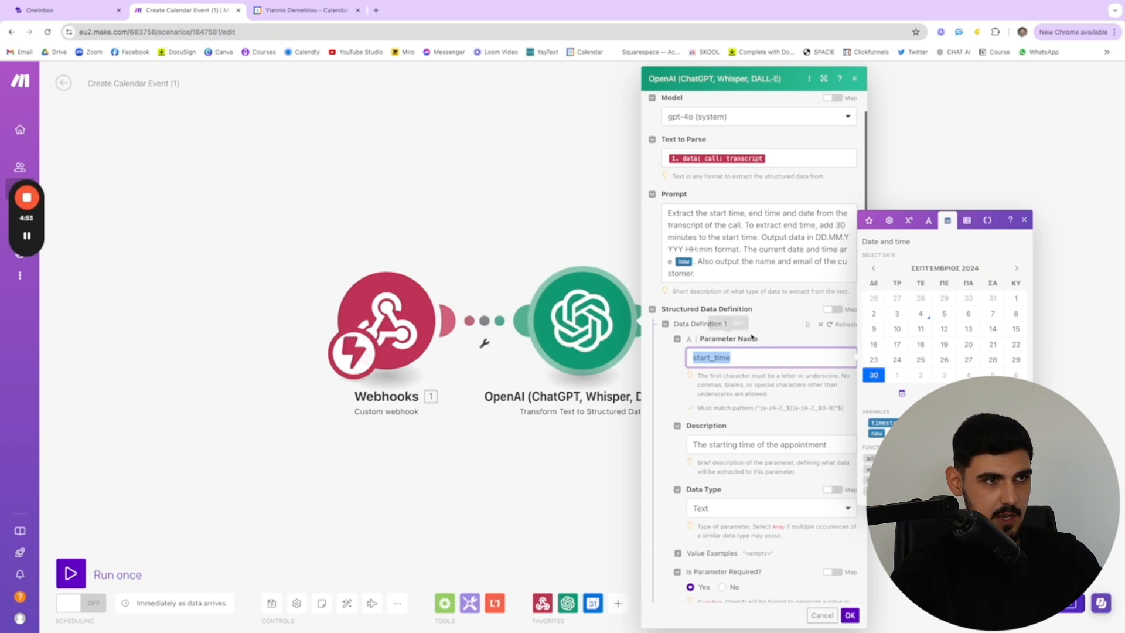
click(887, 220)
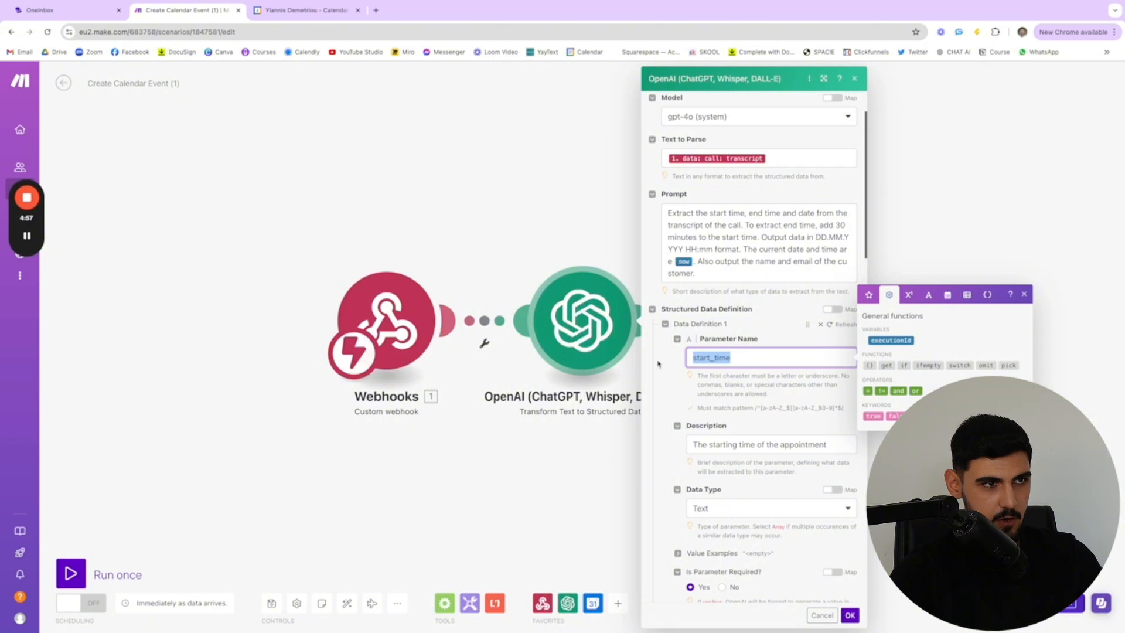
scroll(785, 375, down, 1)
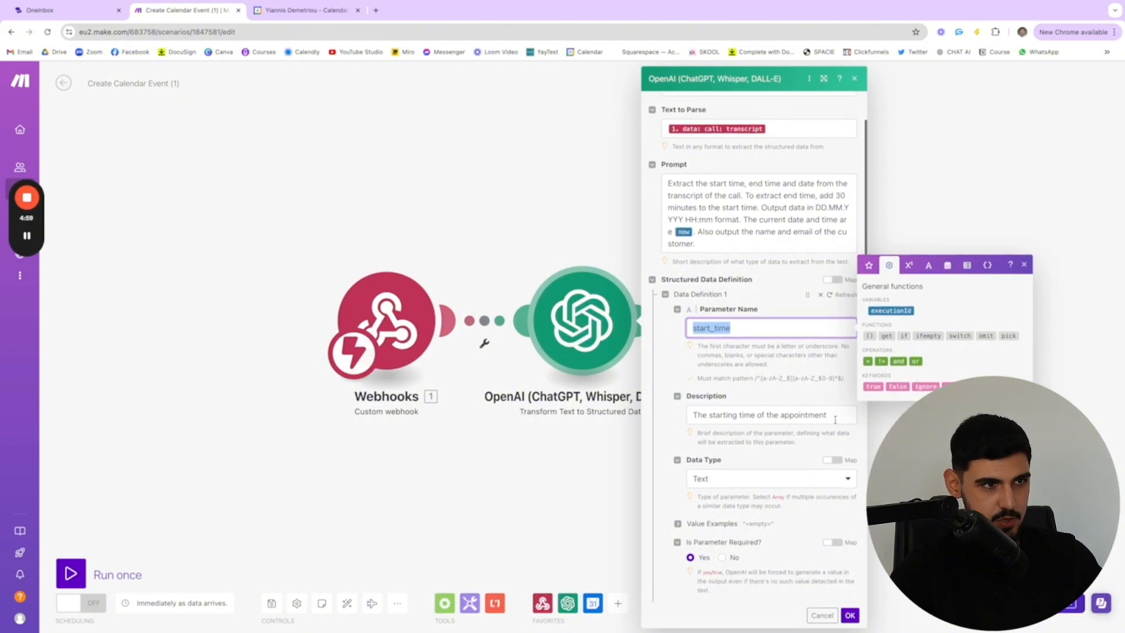
drag(835, 419, 692, 414)
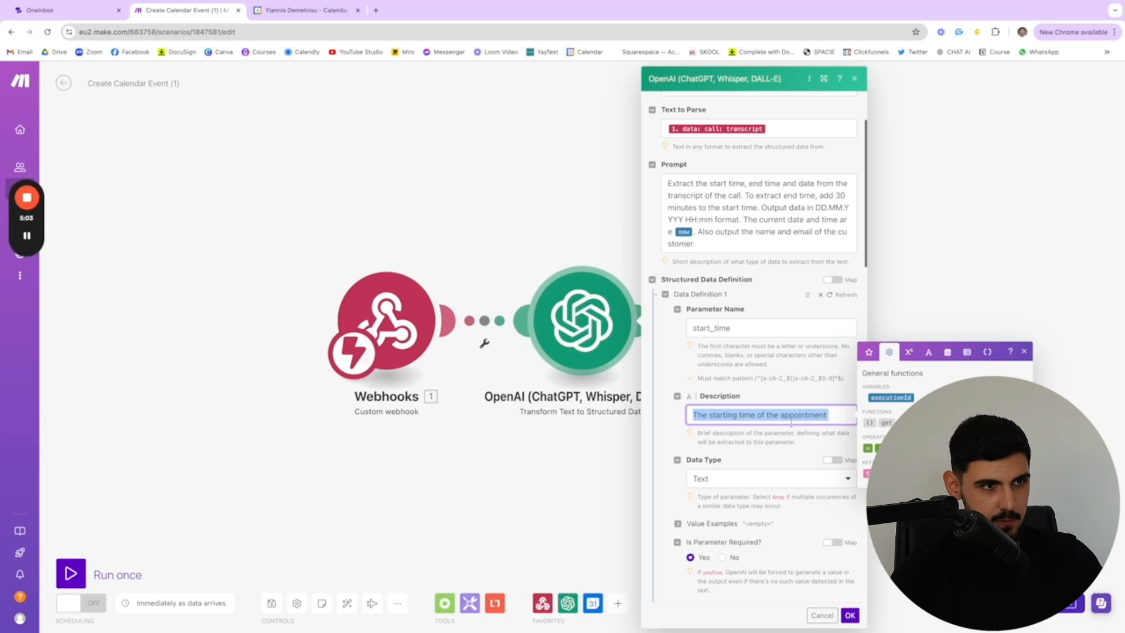
scroll(831, 417, down, 4)
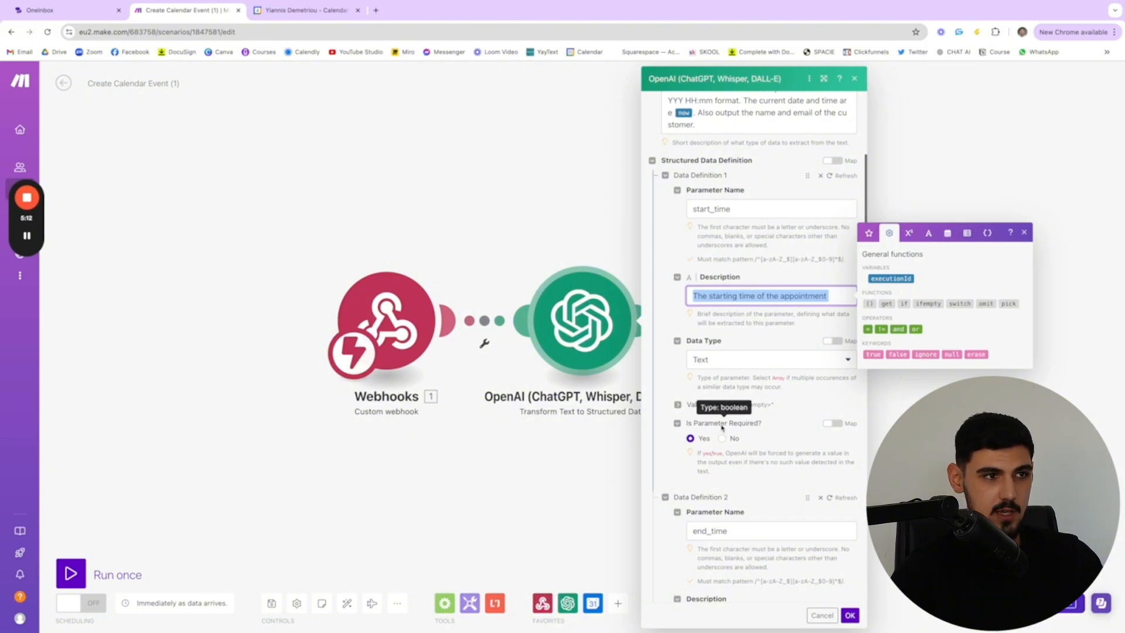
scroll(710, 403, down, 2)
scroll(712, 416, down, 3)
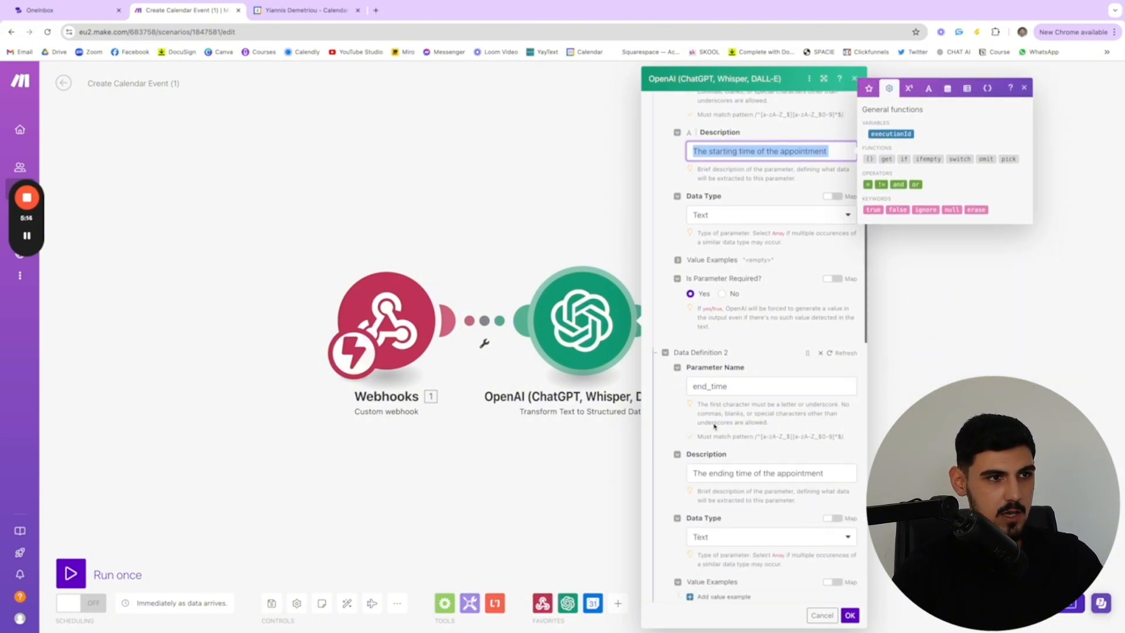
scroll(746, 412, down, 3)
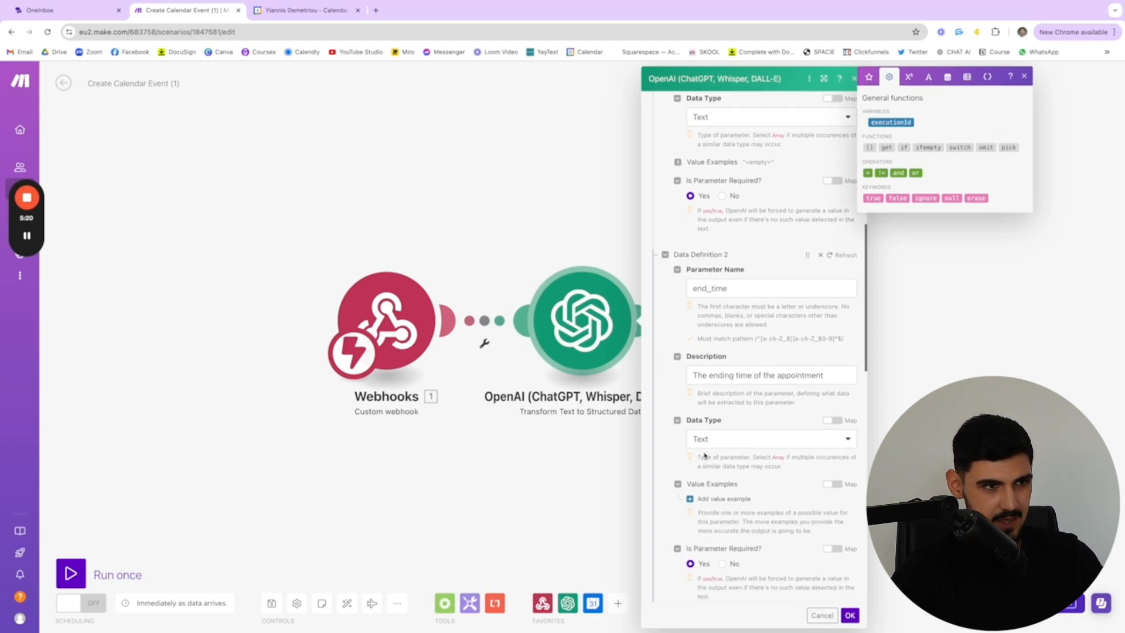
scroll(691, 418, down, 6)
scroll(715, 393, down, 2)
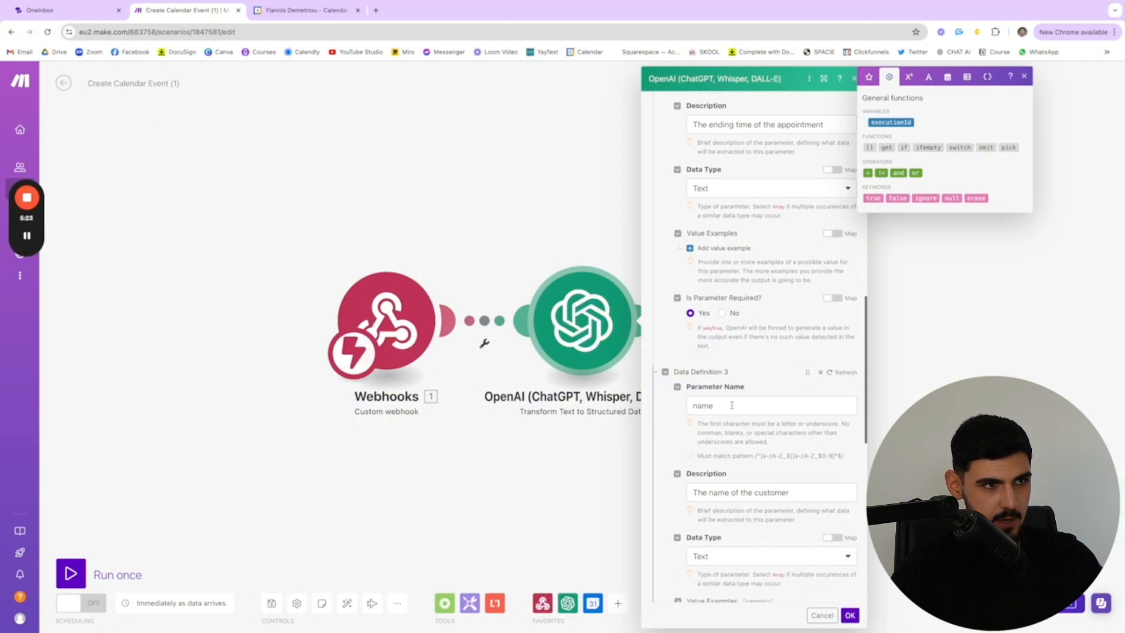
Make the name and email parameters required in Data Definitions 3 and 4, and save the OpenAI module's settings
scroll(736, 422, down, 5)
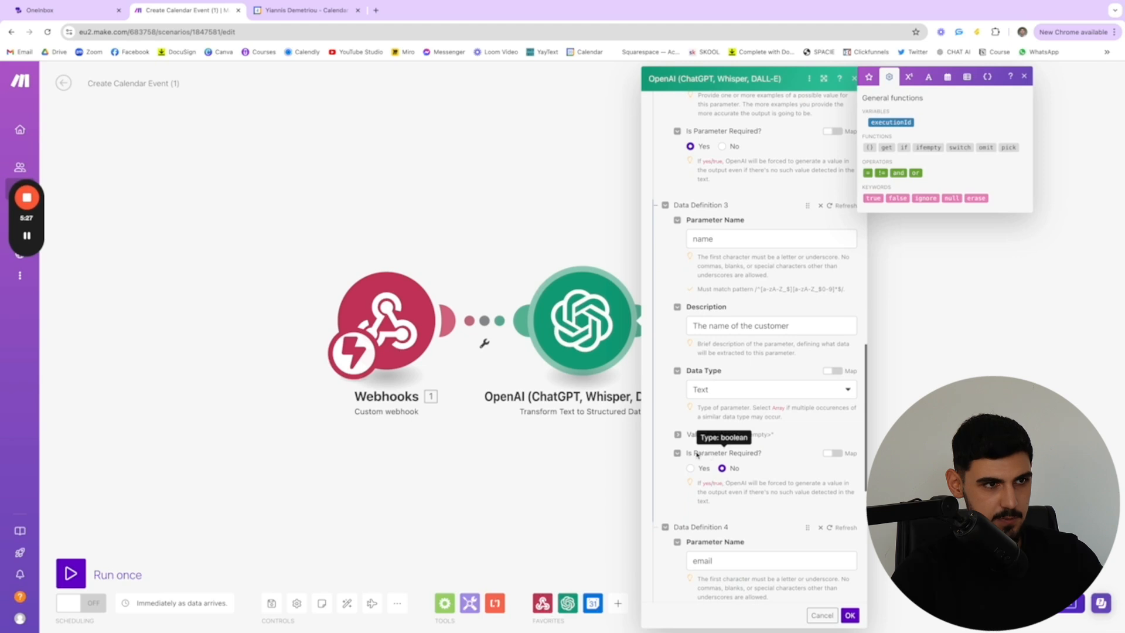
click(692, 468)
scroll(725, 464, down, 5)
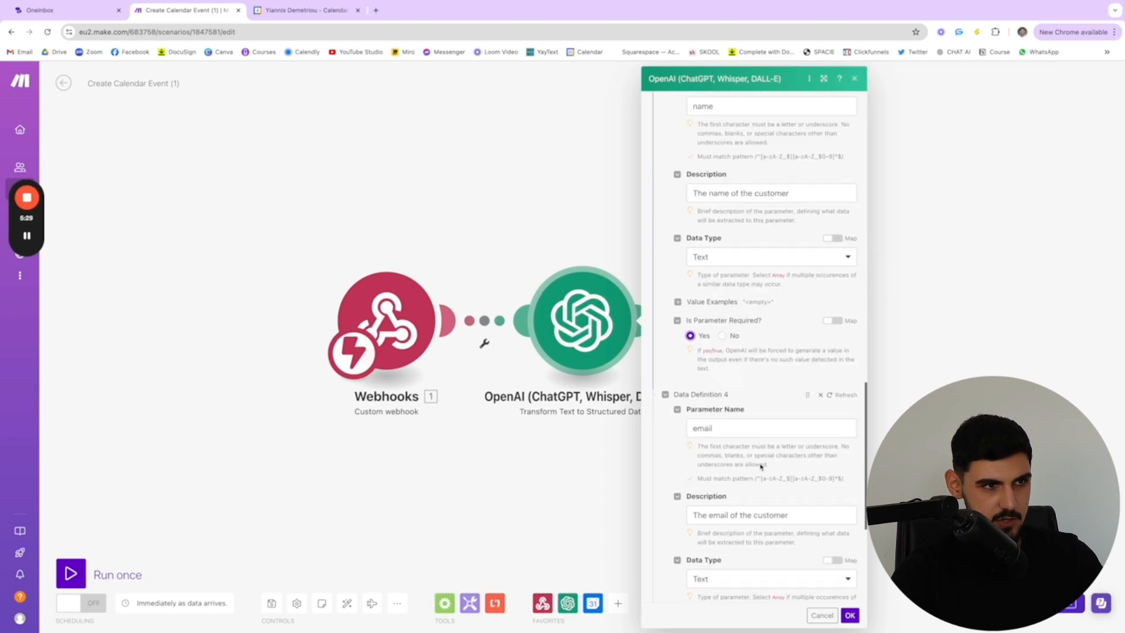
scroll(744, 445, down, 2)
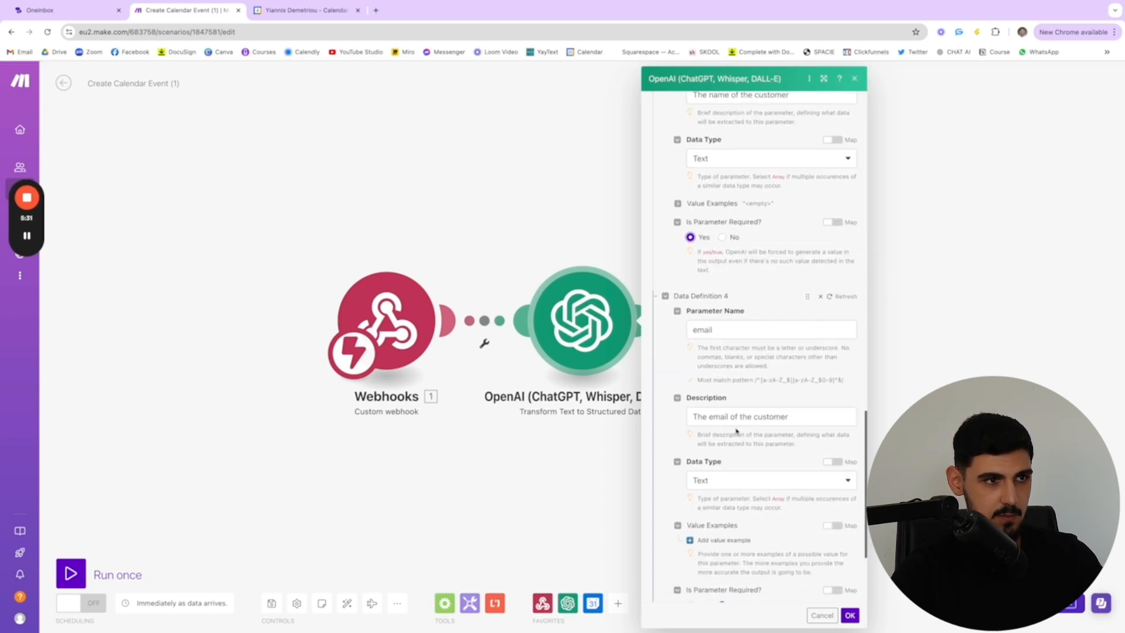
scroll(736, 431, down, 4)
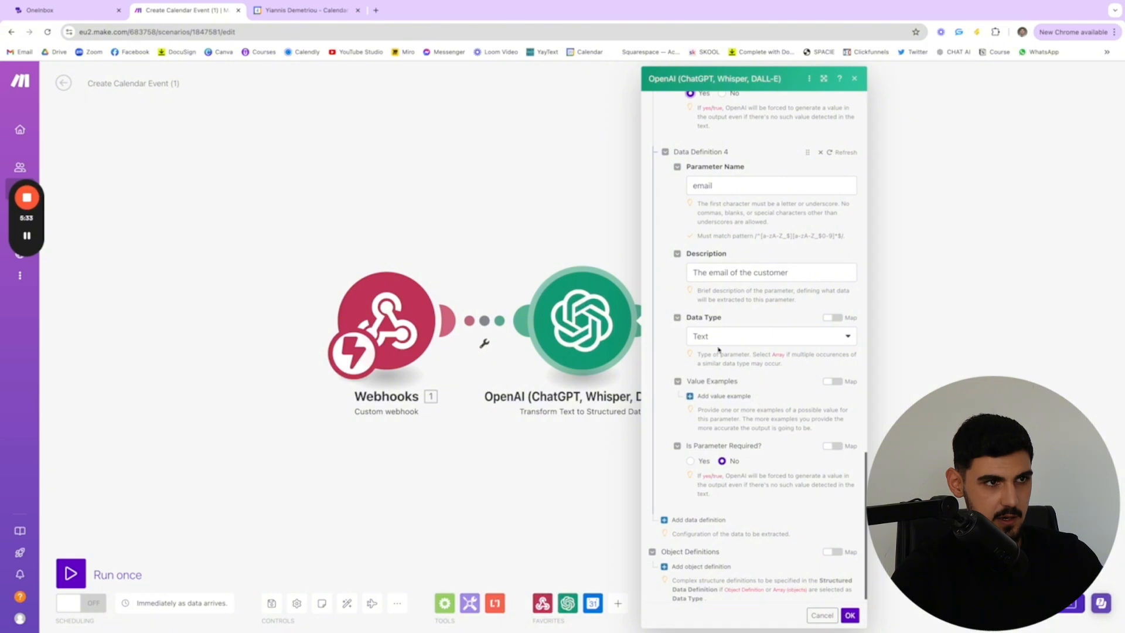
click(692, 462)
scroll(727, 443, down, 1)
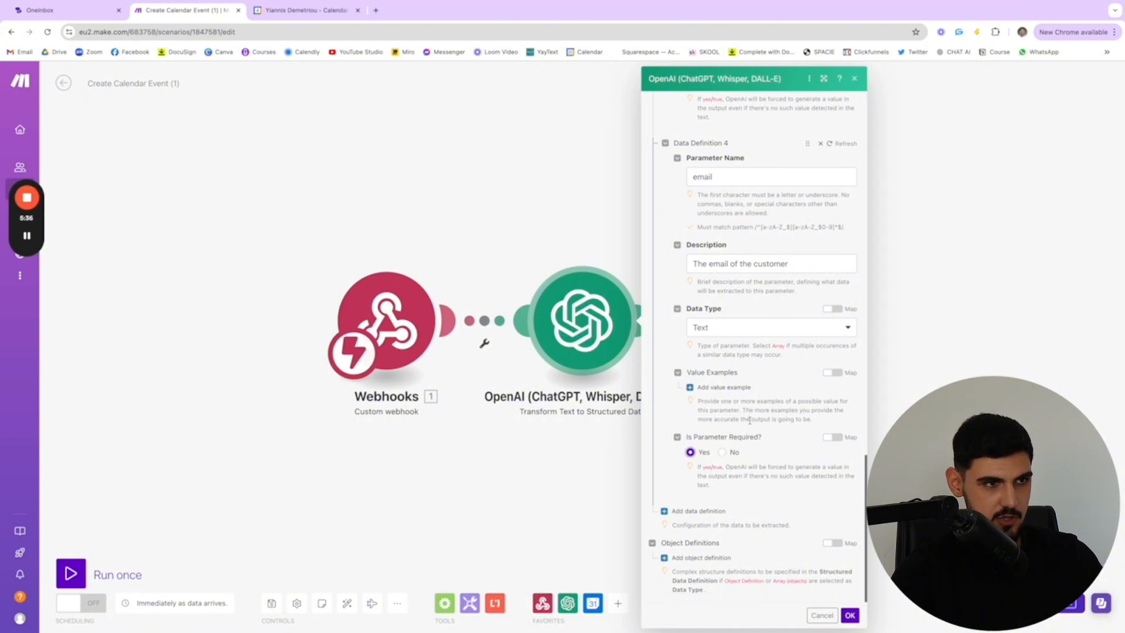
click(848, 614)
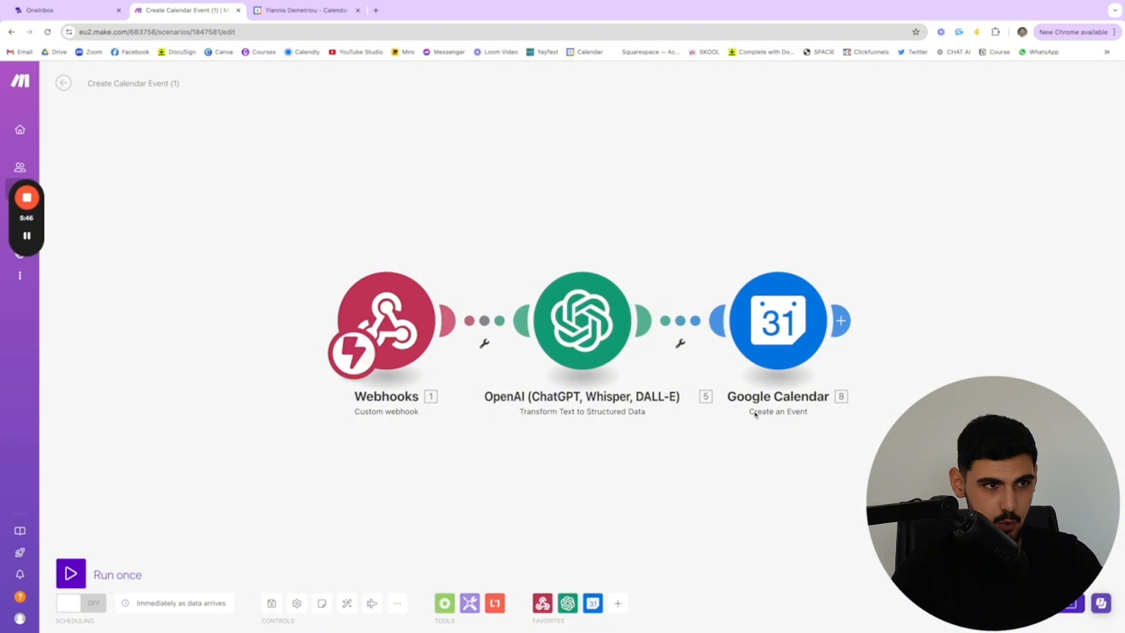
Open the Google Calendar module's settings, expand Start Date, and review the mappings for event name, start date, end date and duration
click(790, 332)
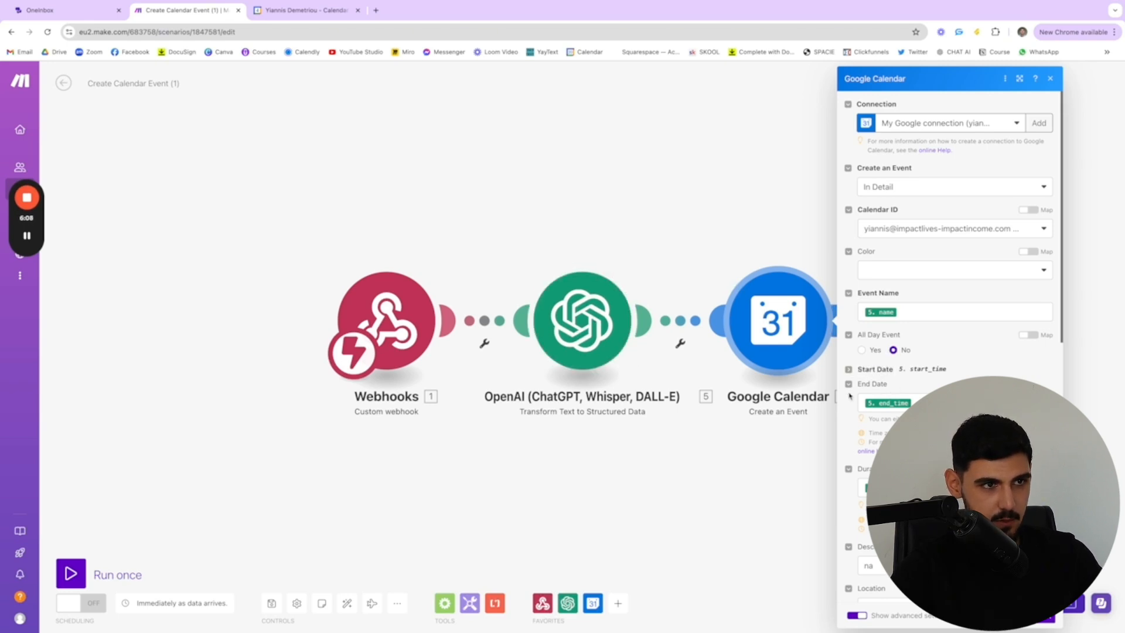
click(849, 372)
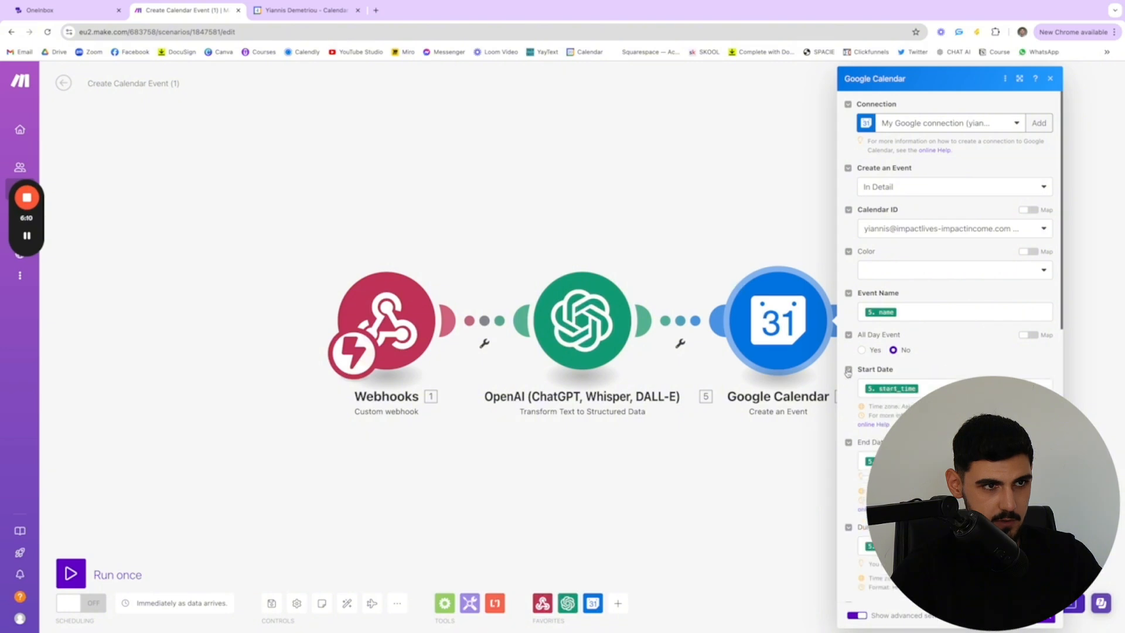
scroll(950, 351, down, 2)
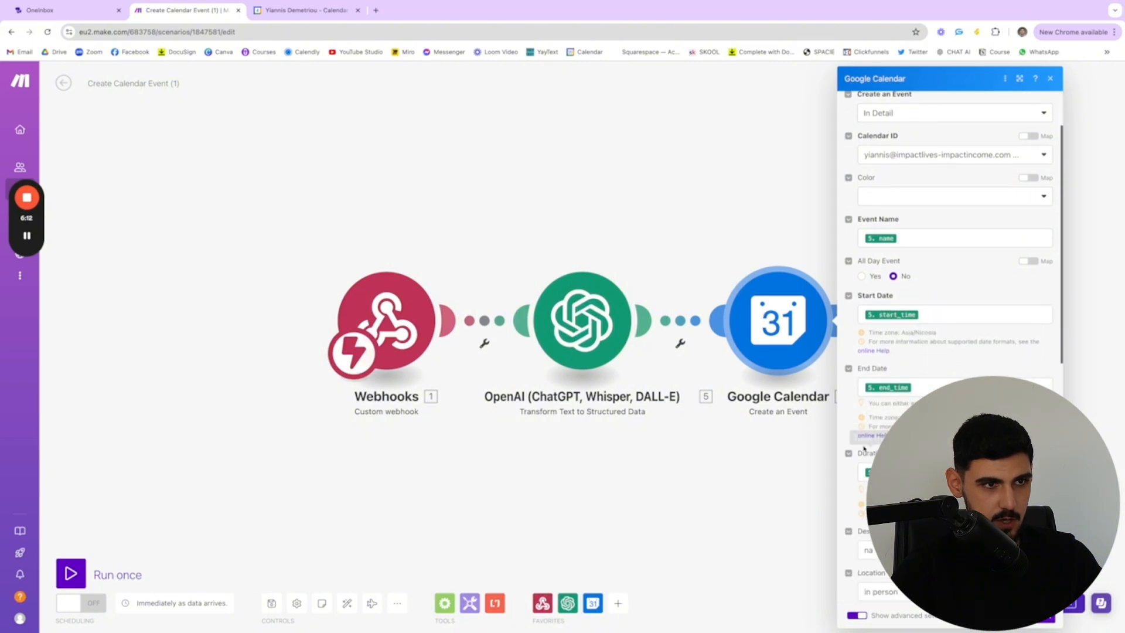
scroll(950, 351, down, 1)
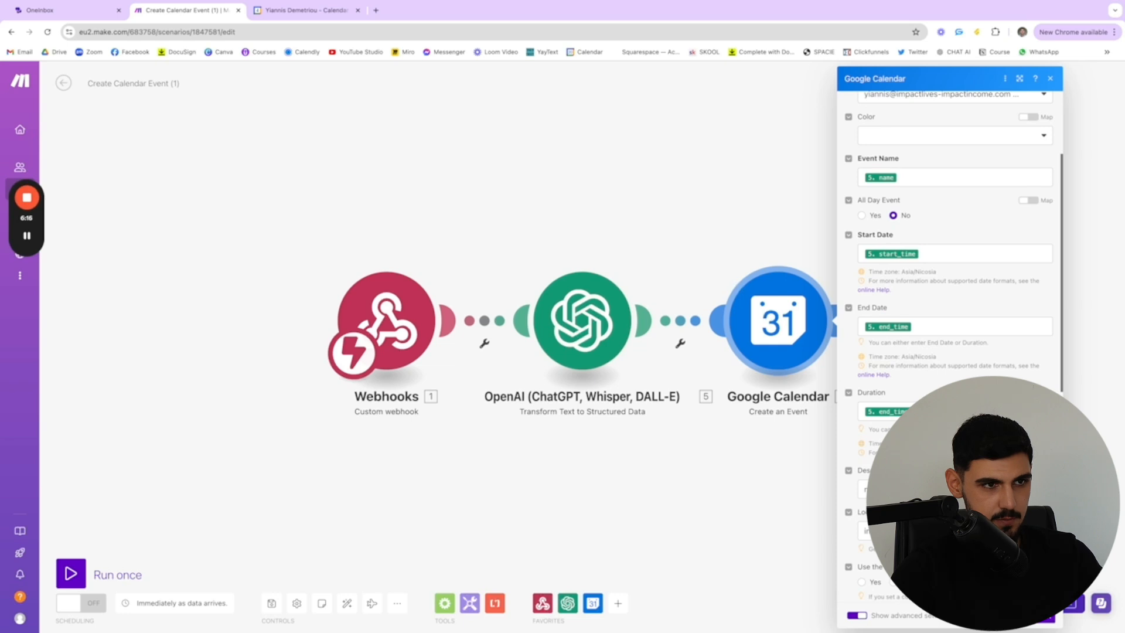
scroll(949, 352, down, 2)
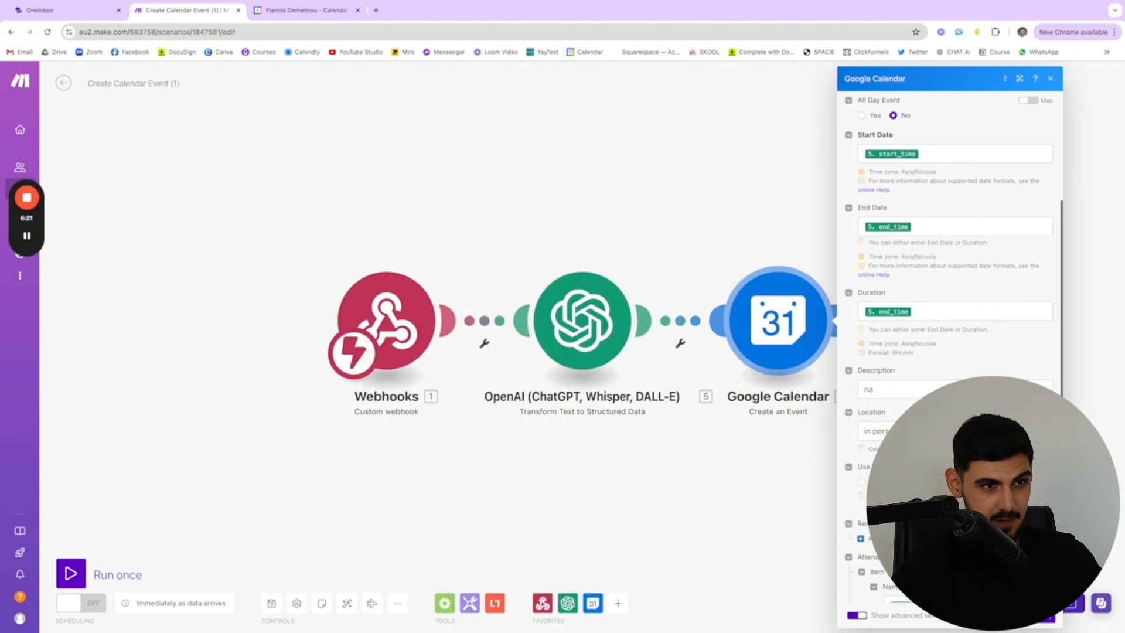
Review the event's description, location, reminders and the attendee's name and email mappings, and confirm the Google Calendar module's settings
scroll(950, 352, down, 1)
scroll(871, 433, down, 2)
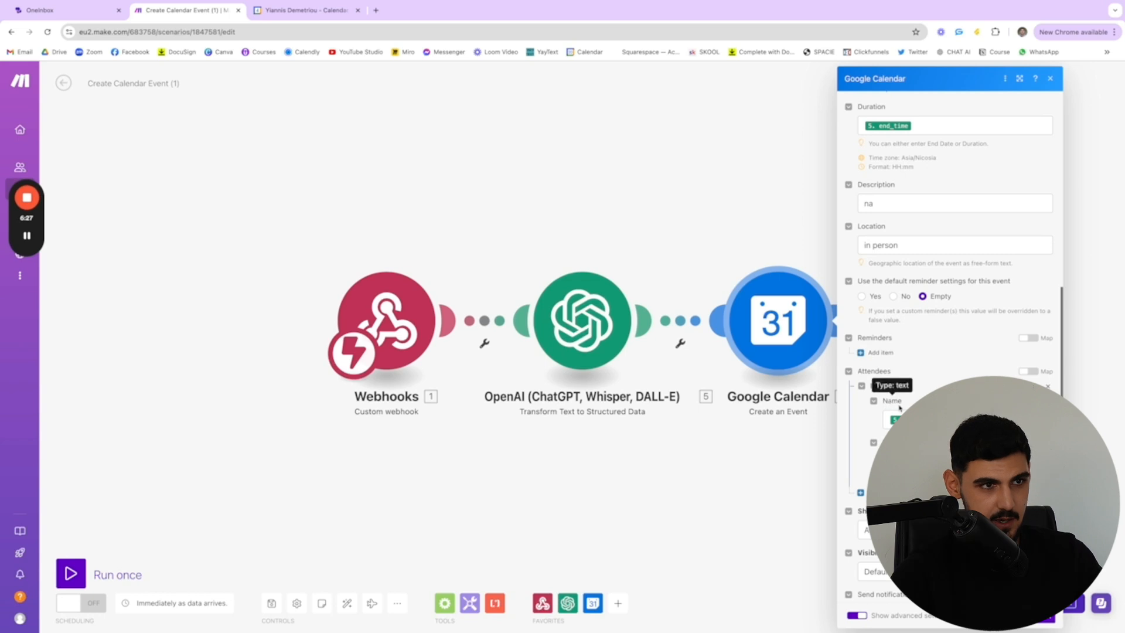
scroll(938, 293, down, 1)
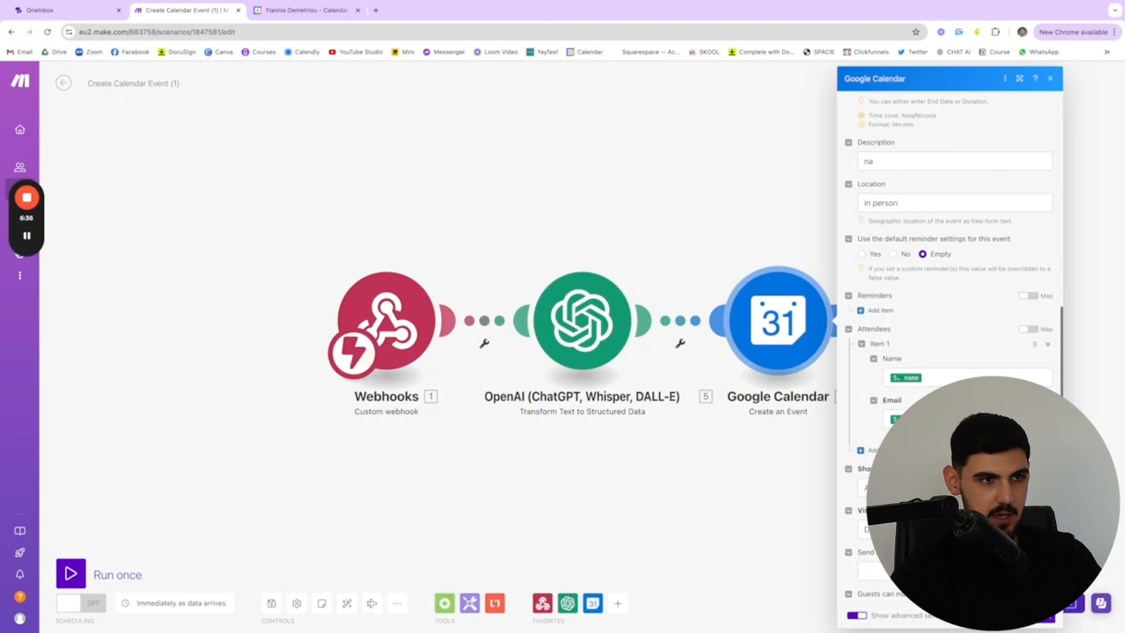
scroll(949, 352, down, 3)
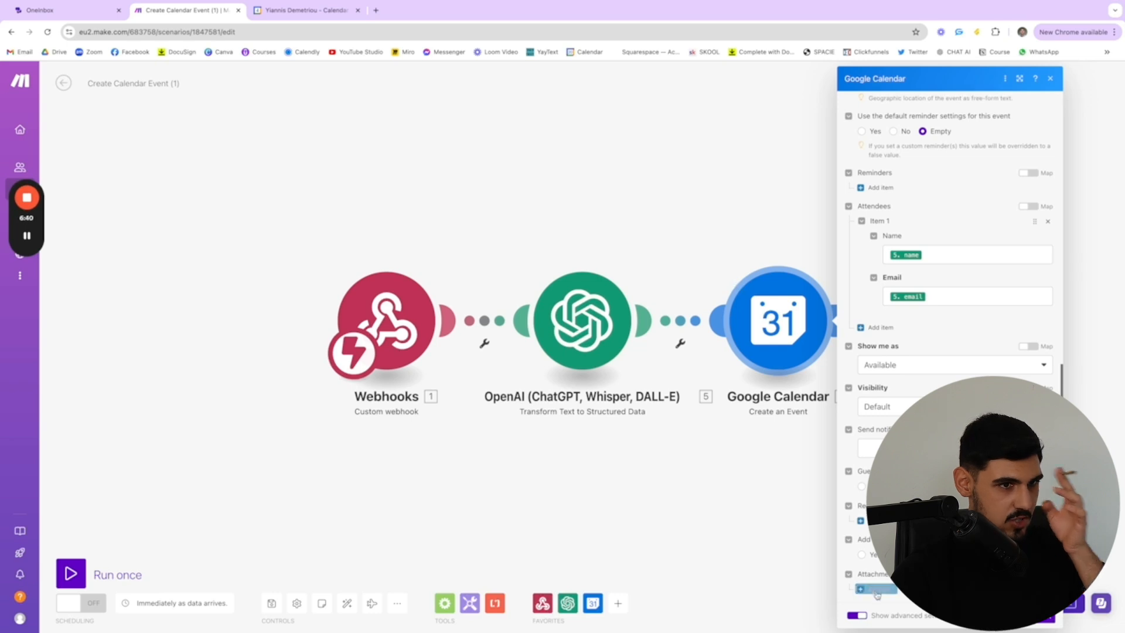
scroll(950, 351, up, 1)
scroll(944, 319, up, 3)
scroll(944, 319, down, 4)
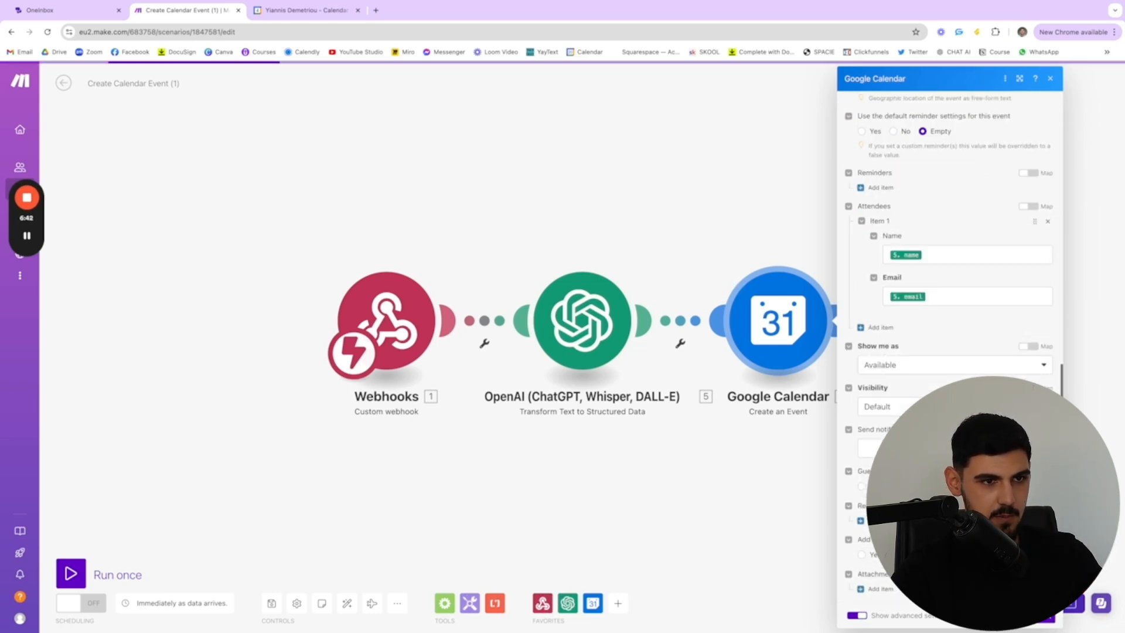
click(1053, 620)
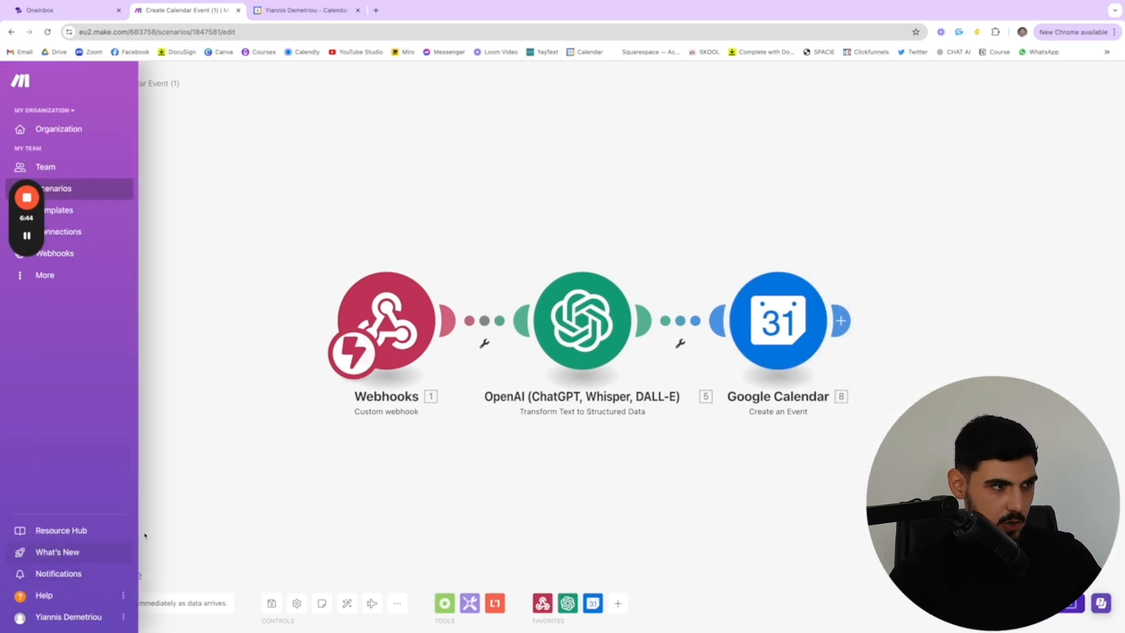
Run the scenario once, waiting for new webhook data, and switch to Google Calendar to check the current week
click(71, 573)
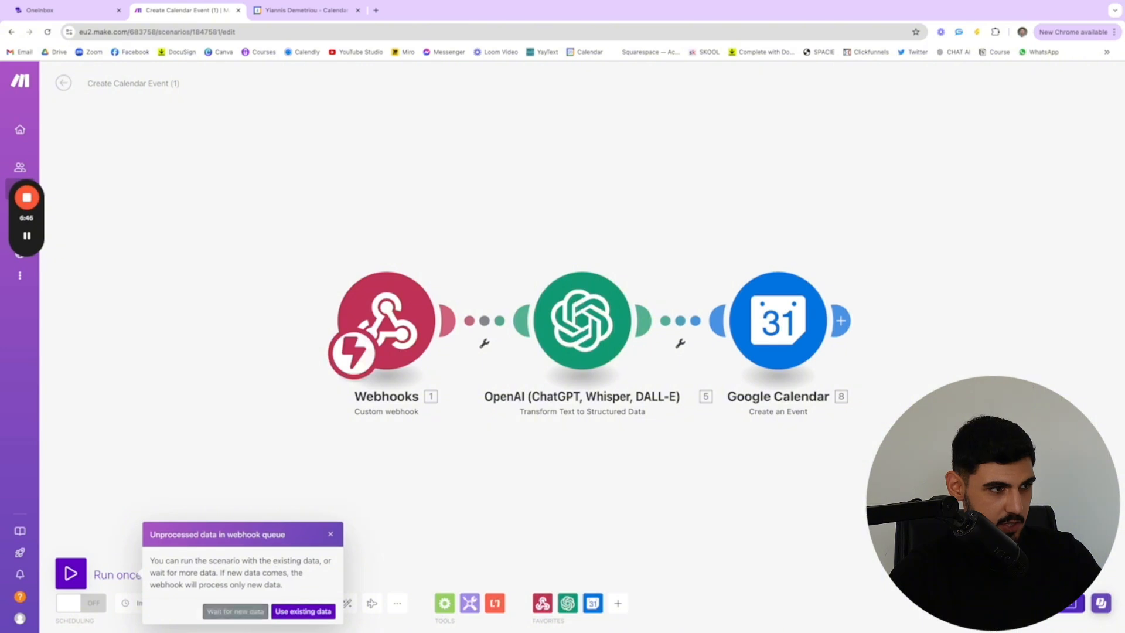
click(256, 619)
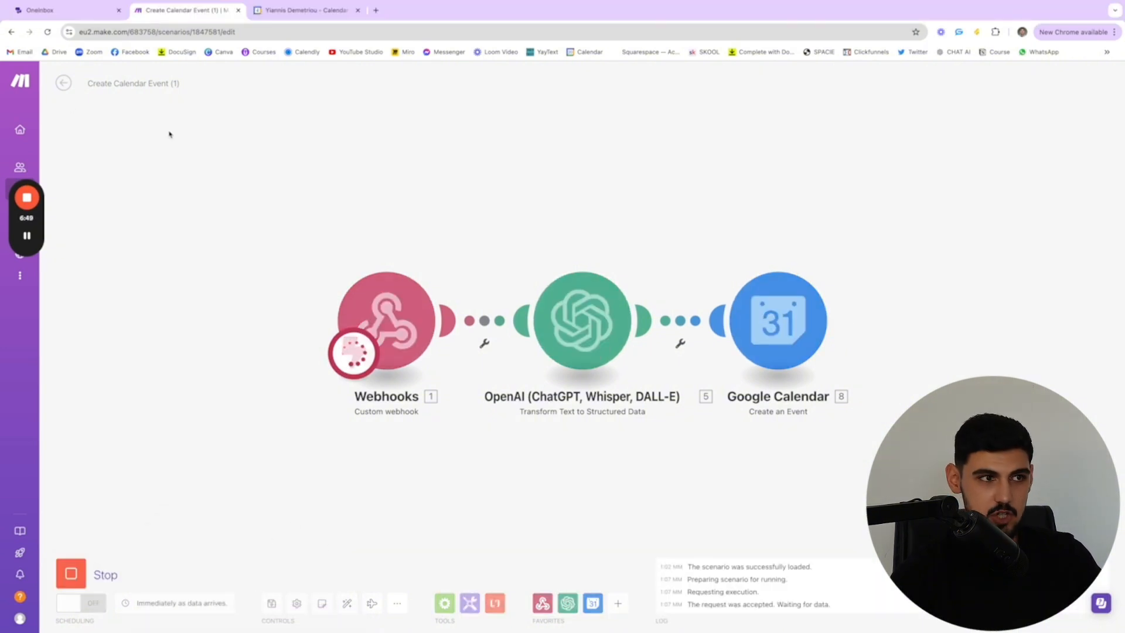
click(287, 13)
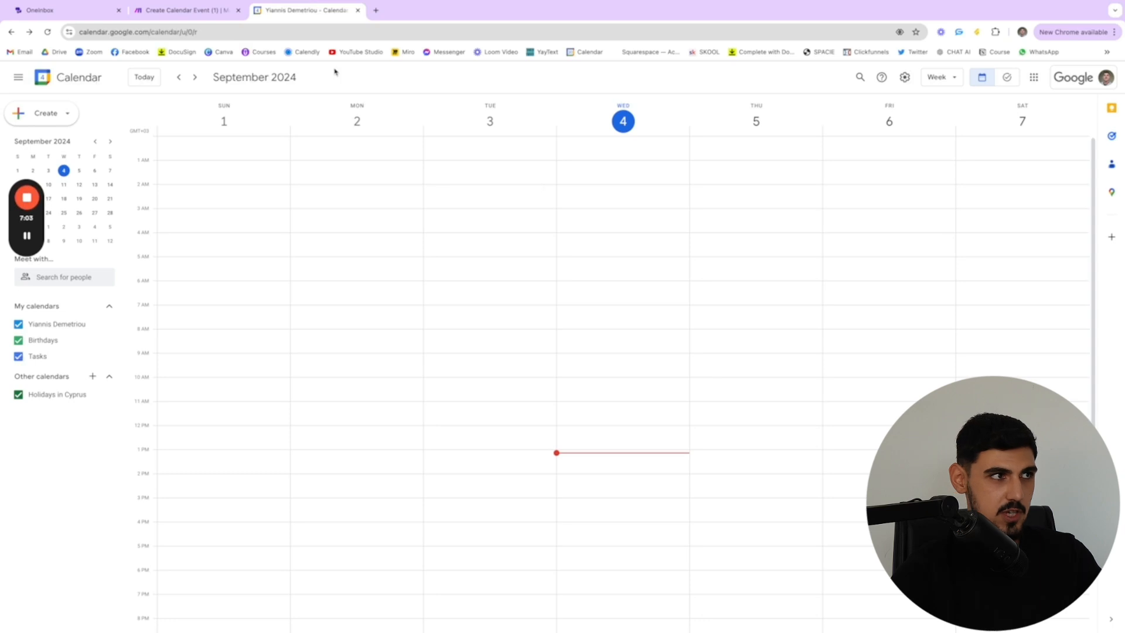
Switch to OneInbox and start a test call with the Barbershop Appointment Setting Agent, raising the audio volume
click(42, 13)
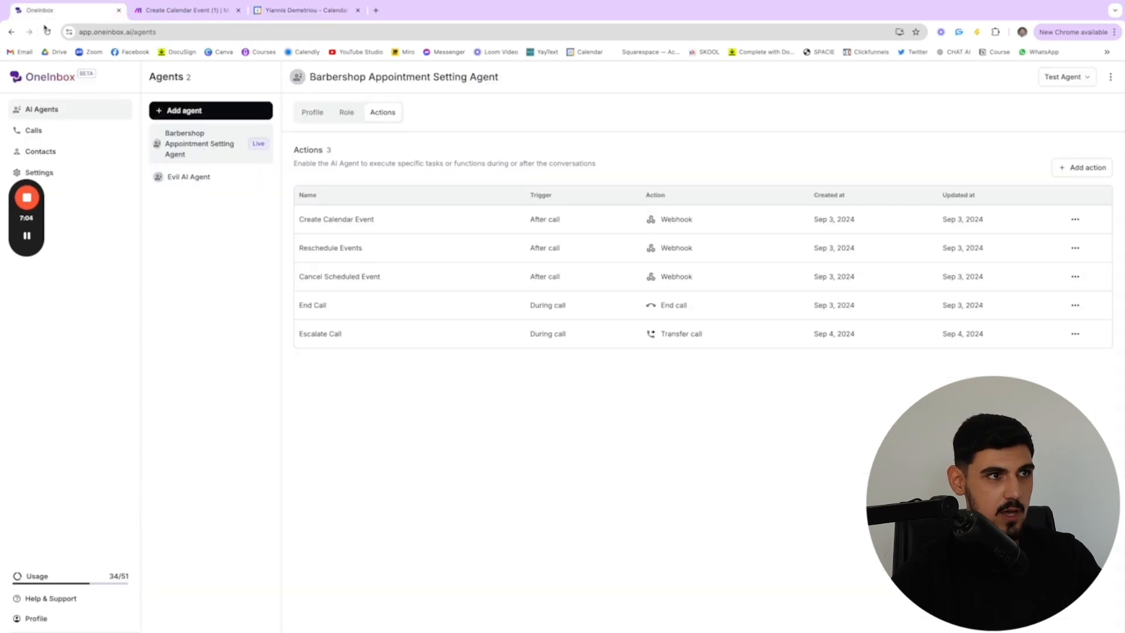
click(1067, 83)
click(1067, 100)
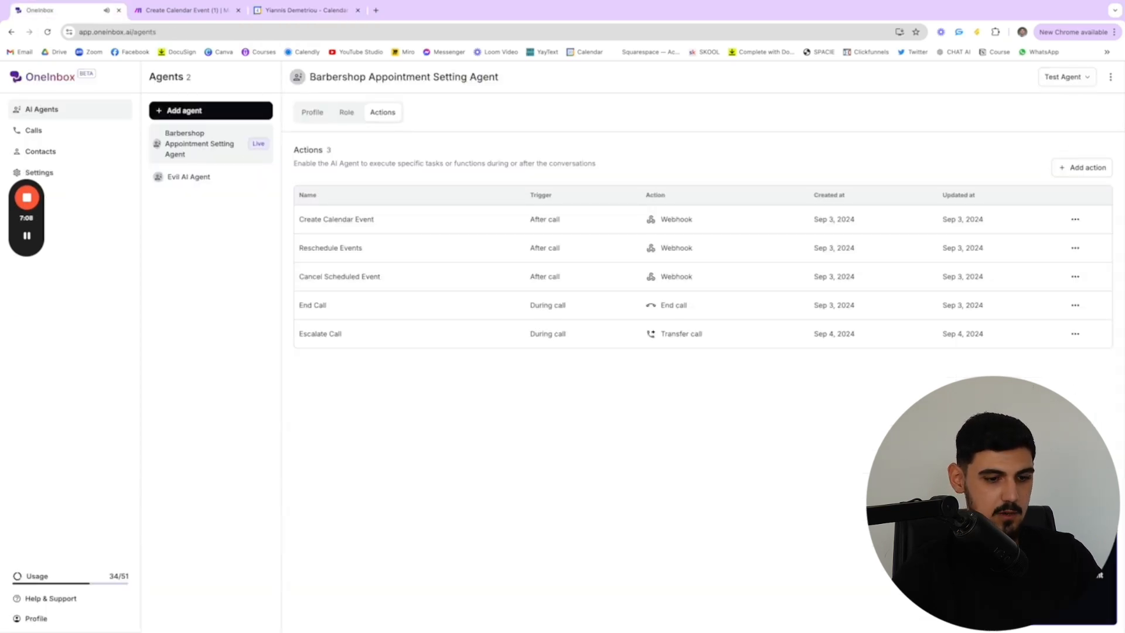
key(XF86AudioRaiseVolume)
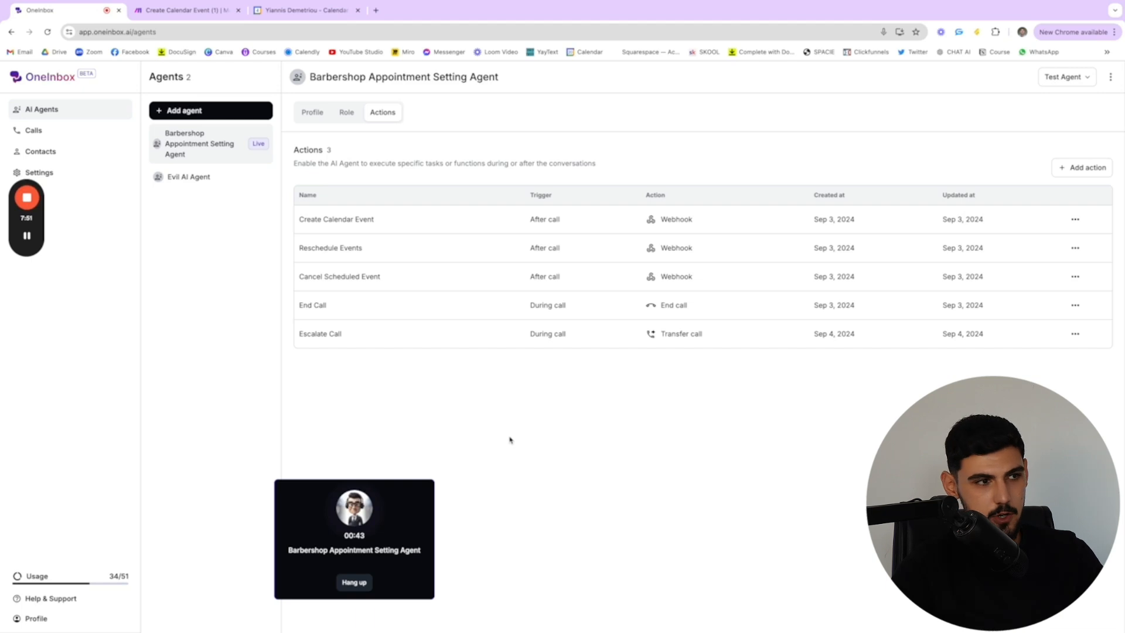
End the test call, check the Create Calendar Event run in Make, and look for the booked appointment in Google Calendar
click(362, 583)
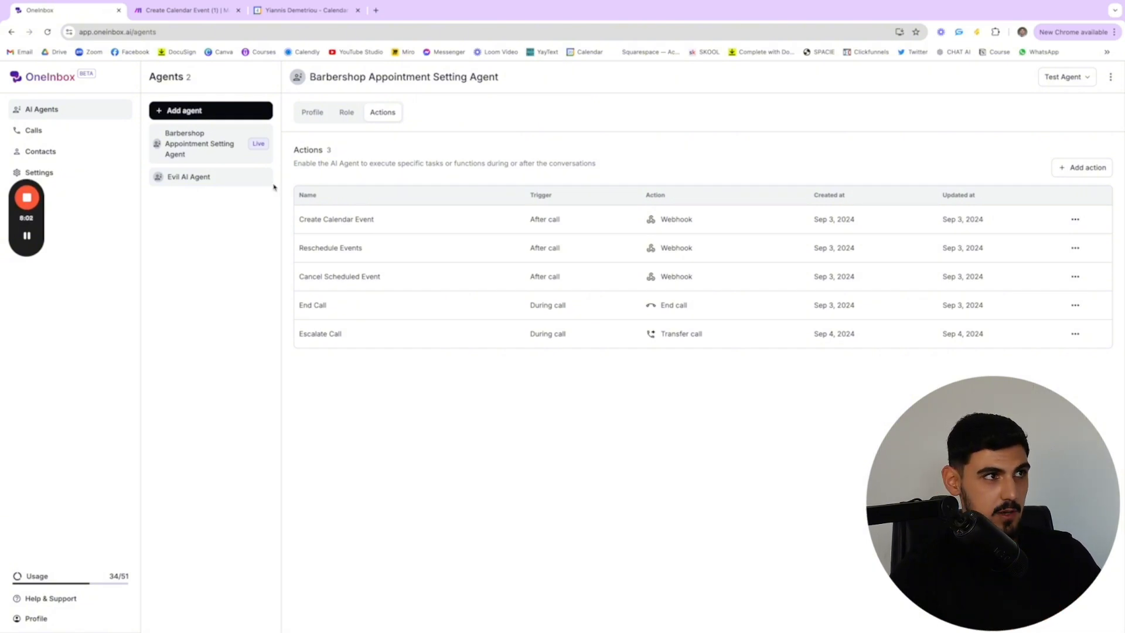
click(193, 11)
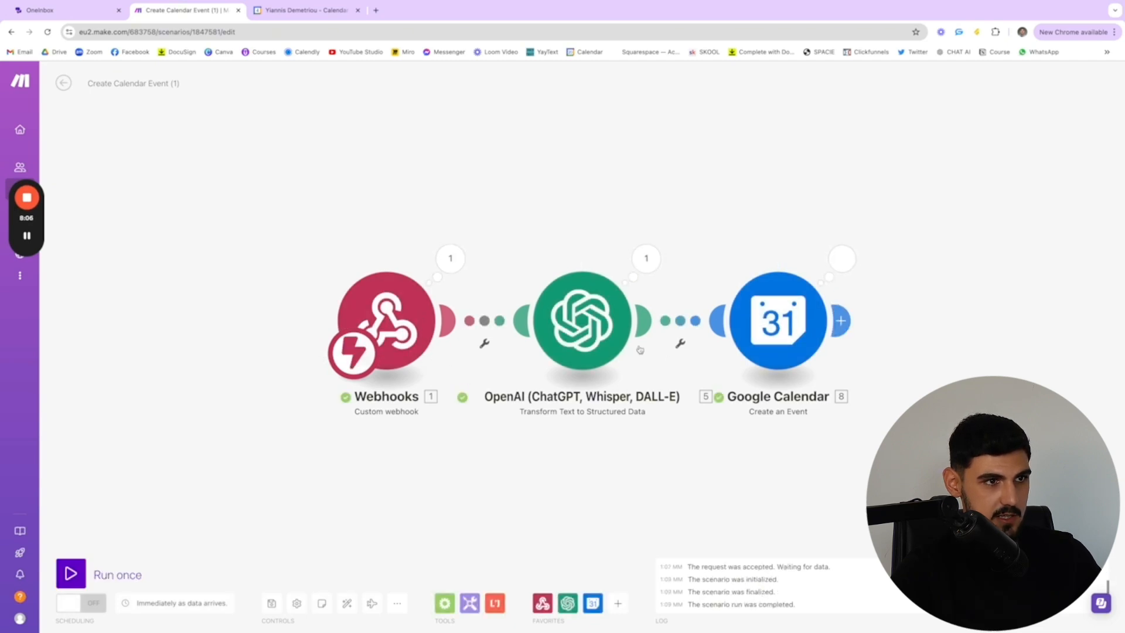
click(322, 13)
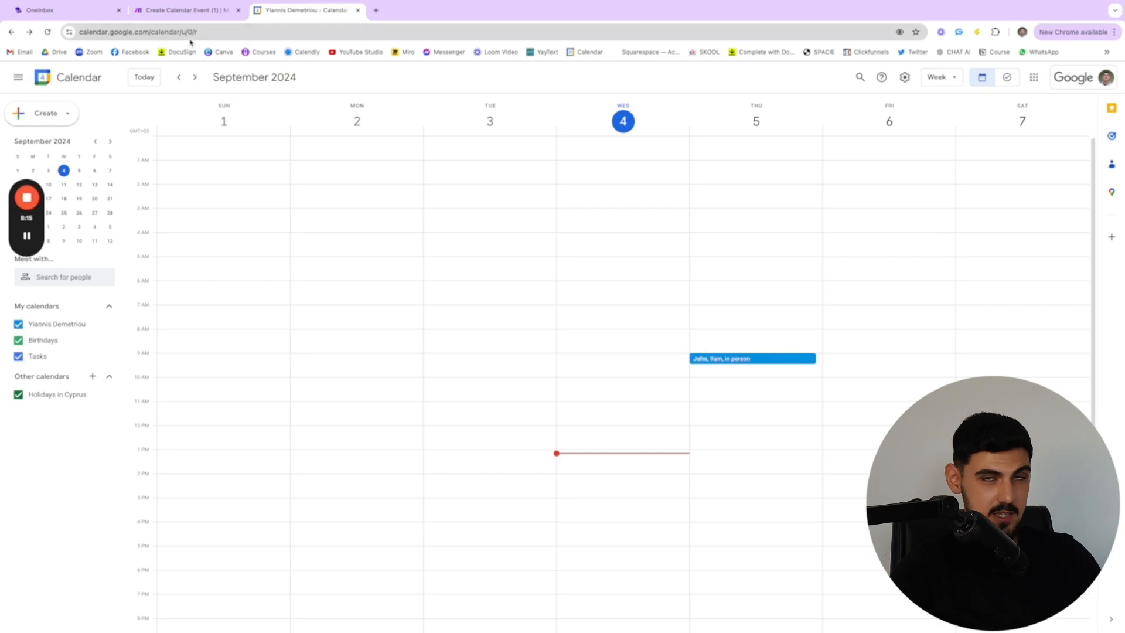
Return to Make, leave the Create Calendar Event scenario discarding its changes, and open Reschedule Existing Events (3) for editing
click(171, 7)
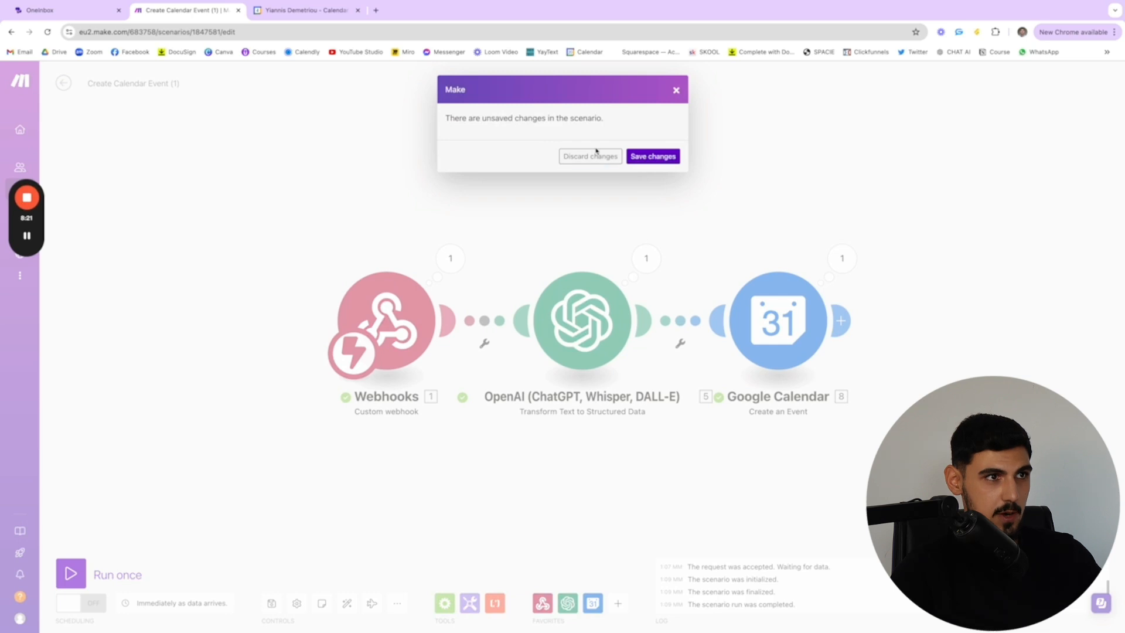
click(592, 156)
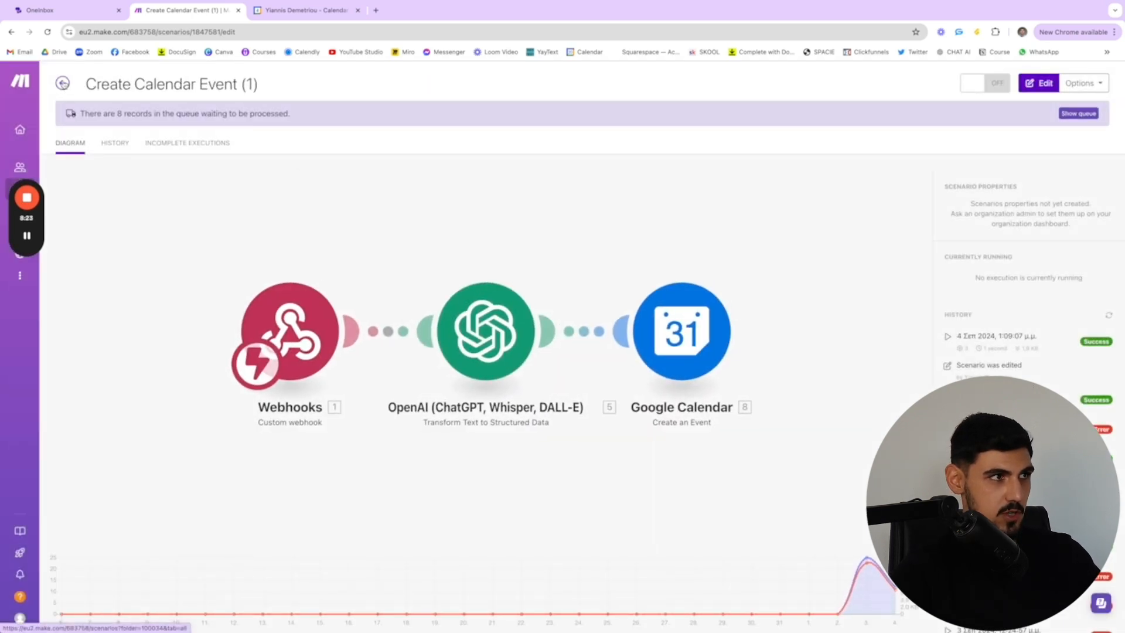
click(63, 83)
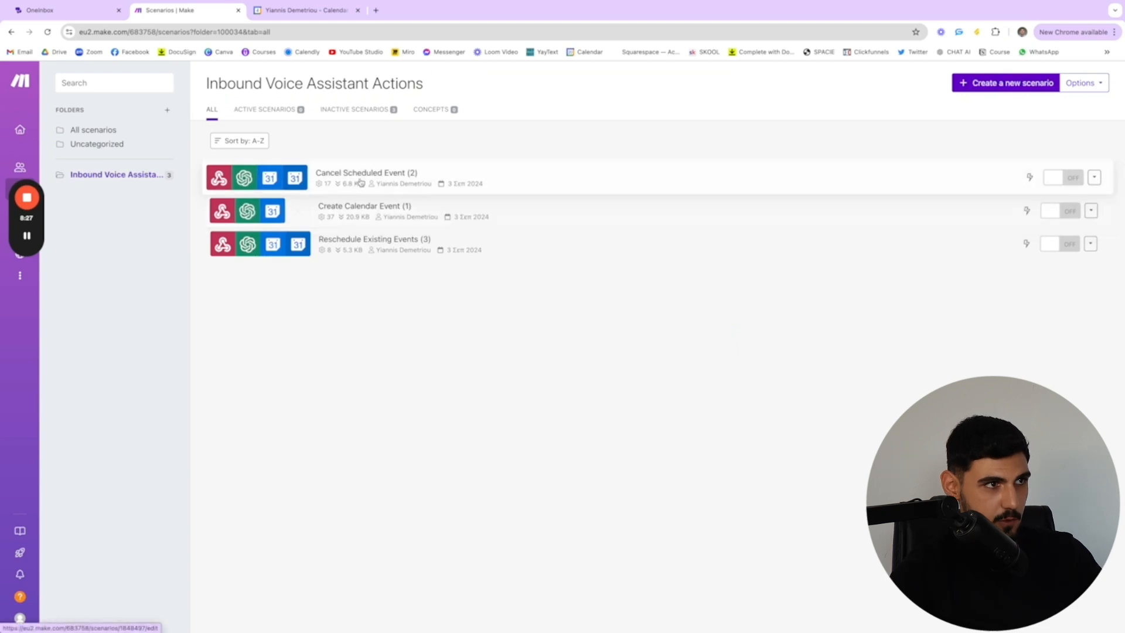
click(373, 245)
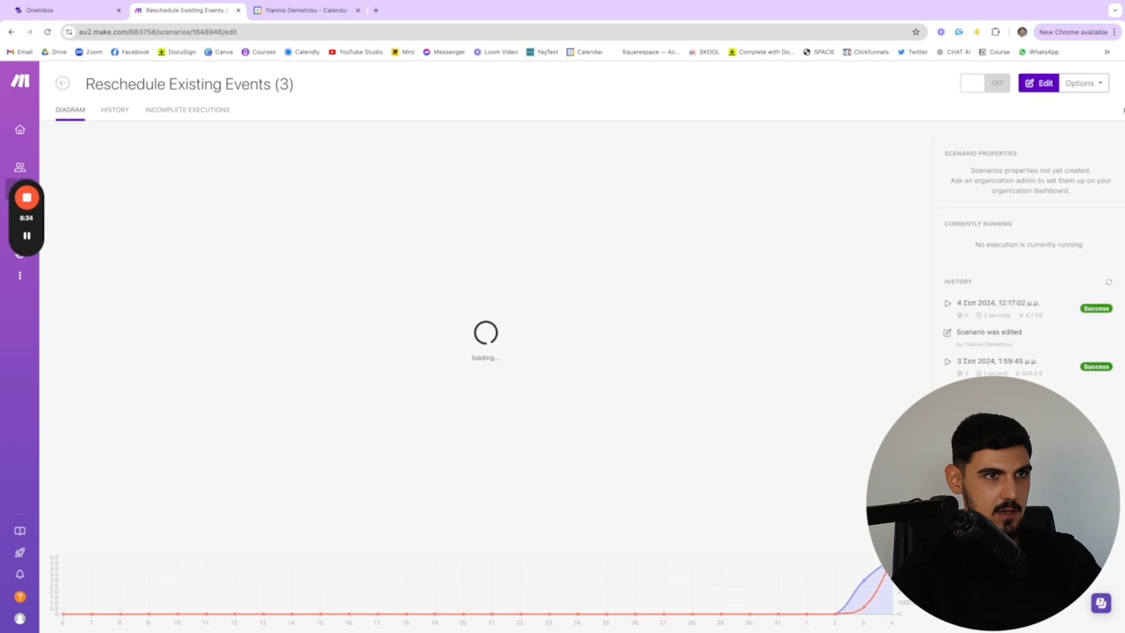
click(1037, 84)
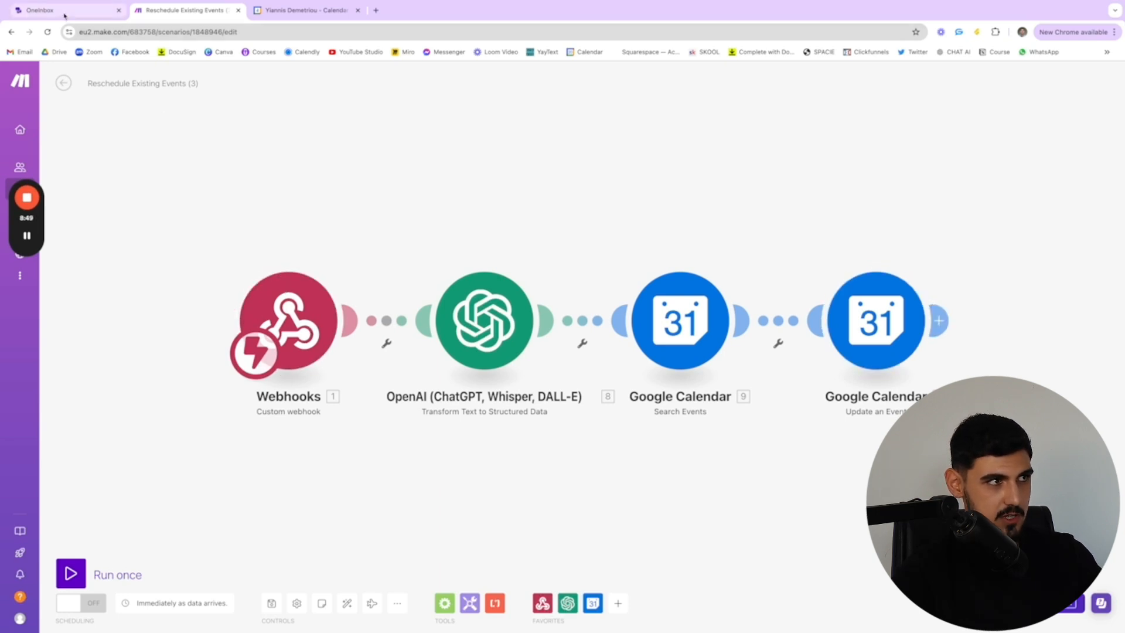
Check the agent's actions in OneInbox, return to Make, and review the OpenAI module's text to parse and prompt
click(45, 10)
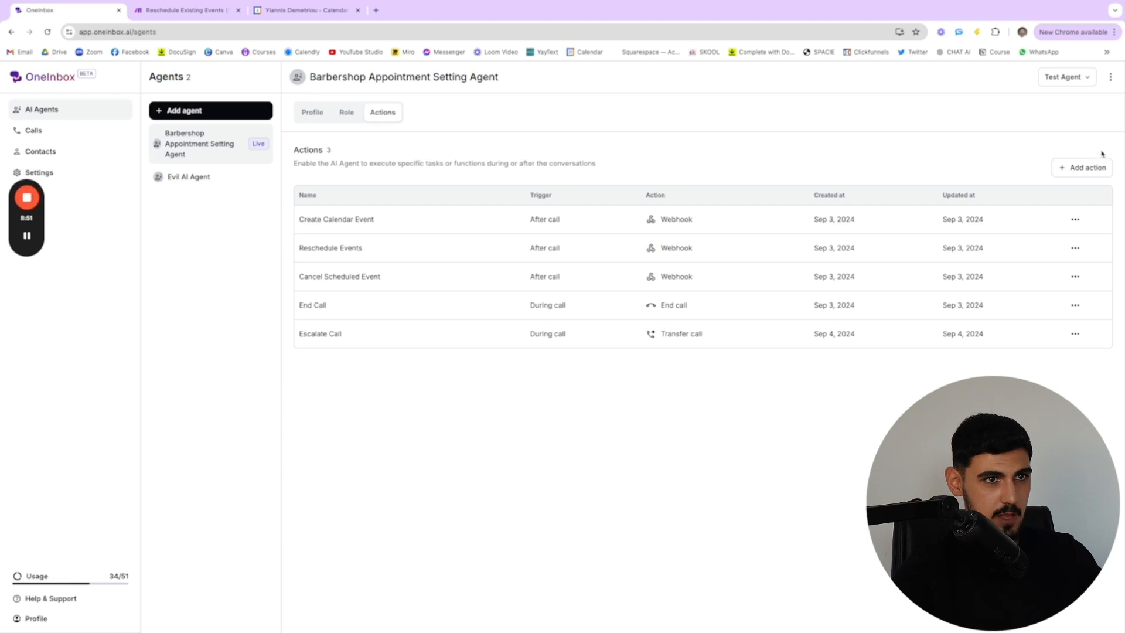
click(183, 13)
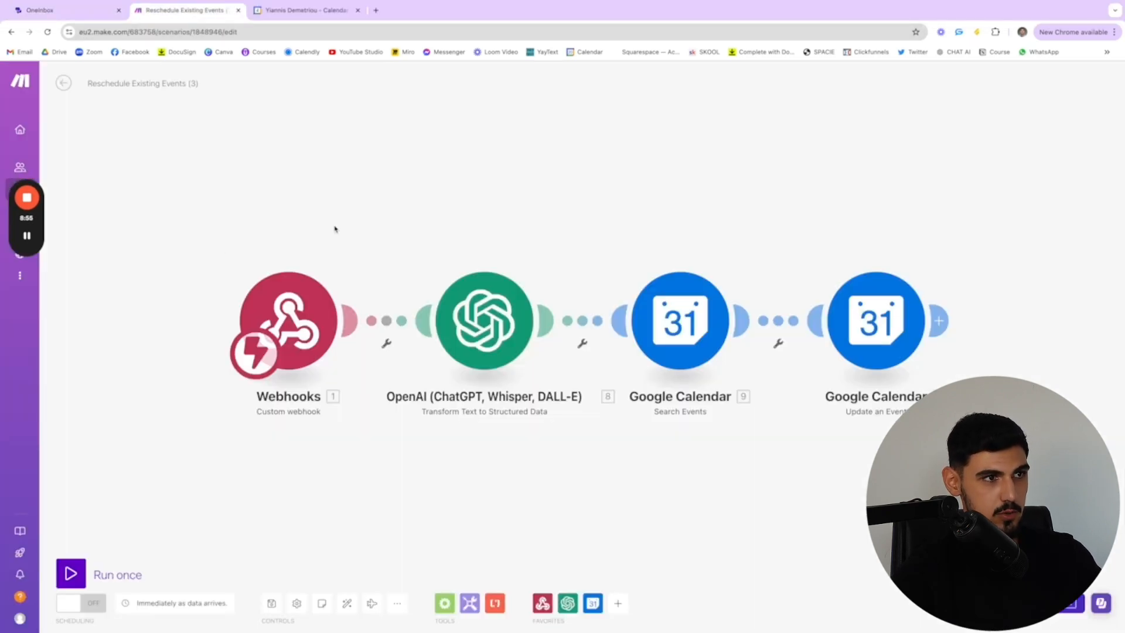
click(471, 283)
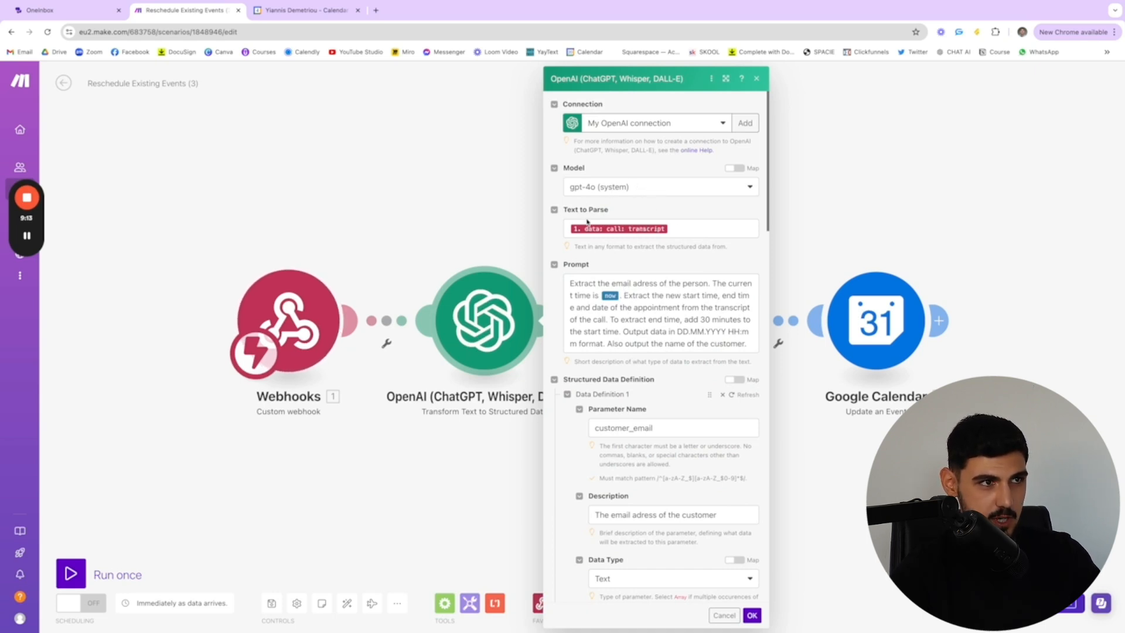
scroll(633, 302, down, 1)
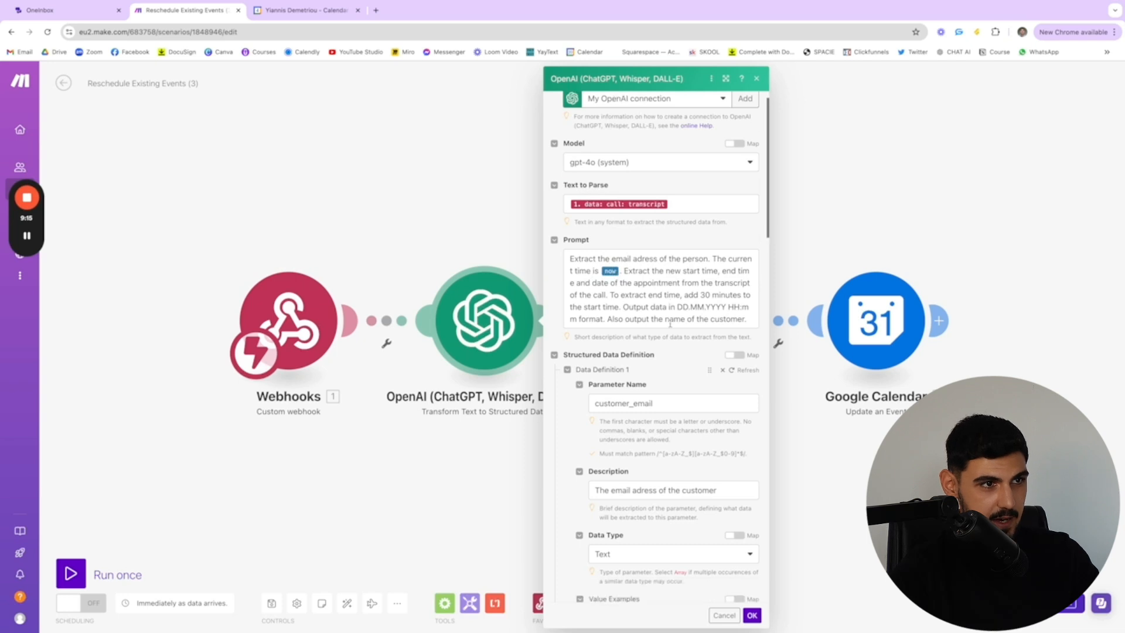
scroll(650, 304, up, 1)
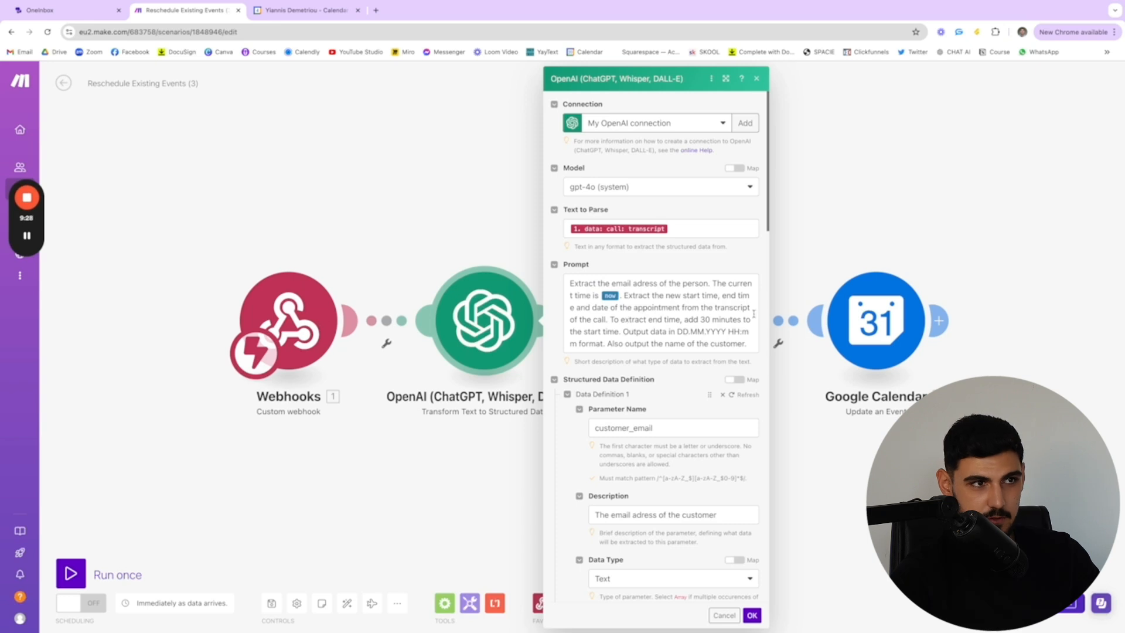
scroll(626, 327, down, 1)
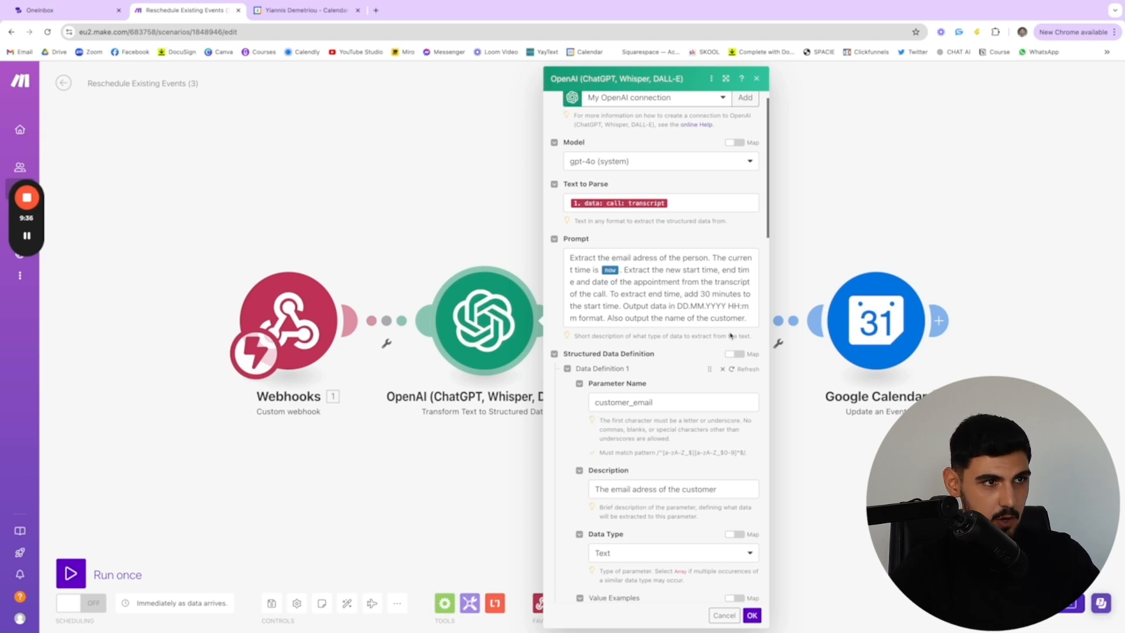
Review the customer_email and cutomer_name data definitions, including their descriptions, data types and required settings
scroll(710, 319, down, 4)
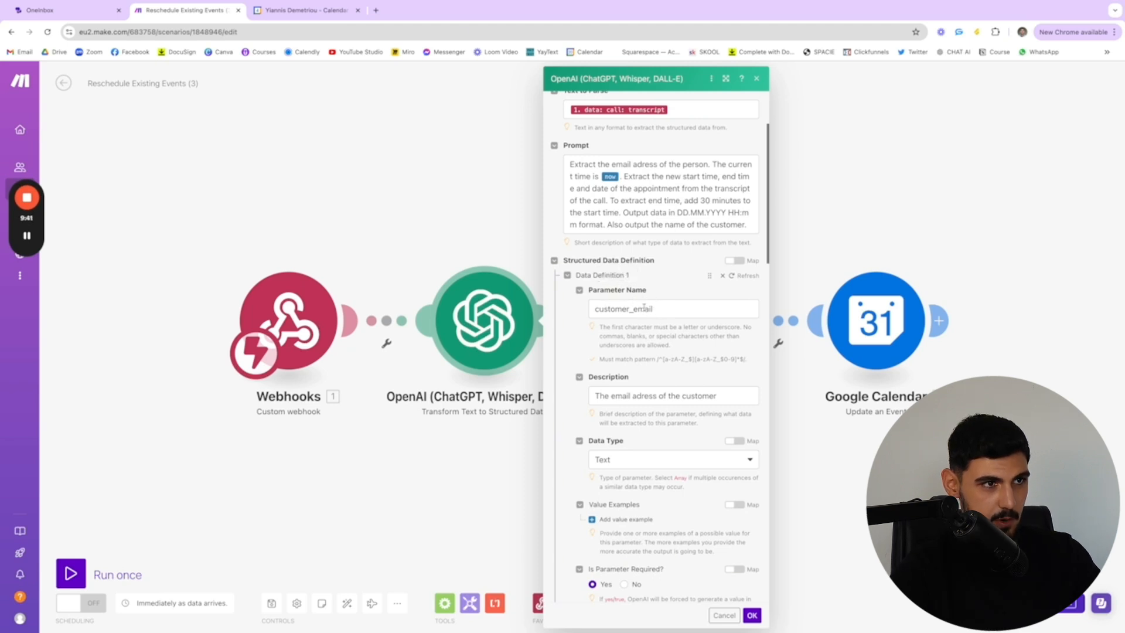
scroll(678, 375, down, 3)
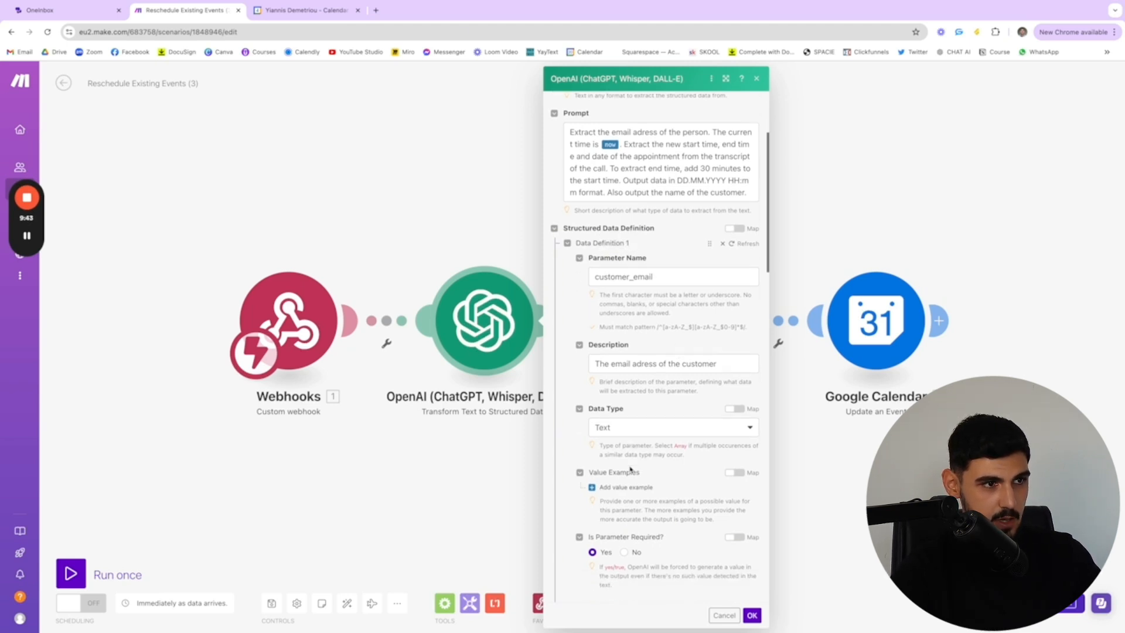
scroll(632, 448, down, 1)
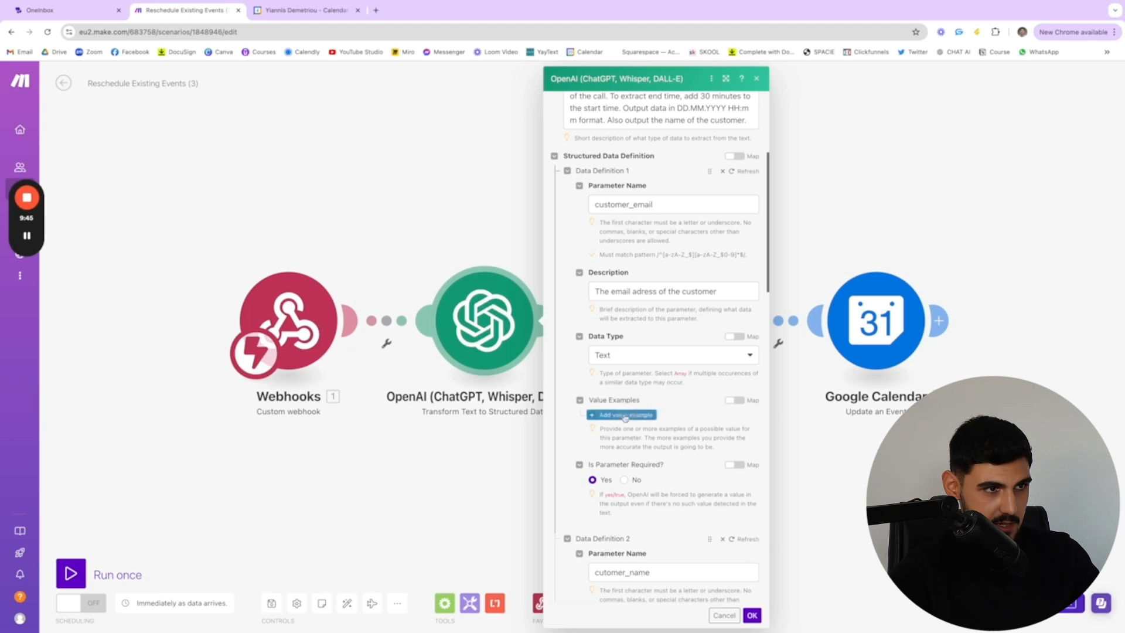
scroll(616, 472, down, 4)
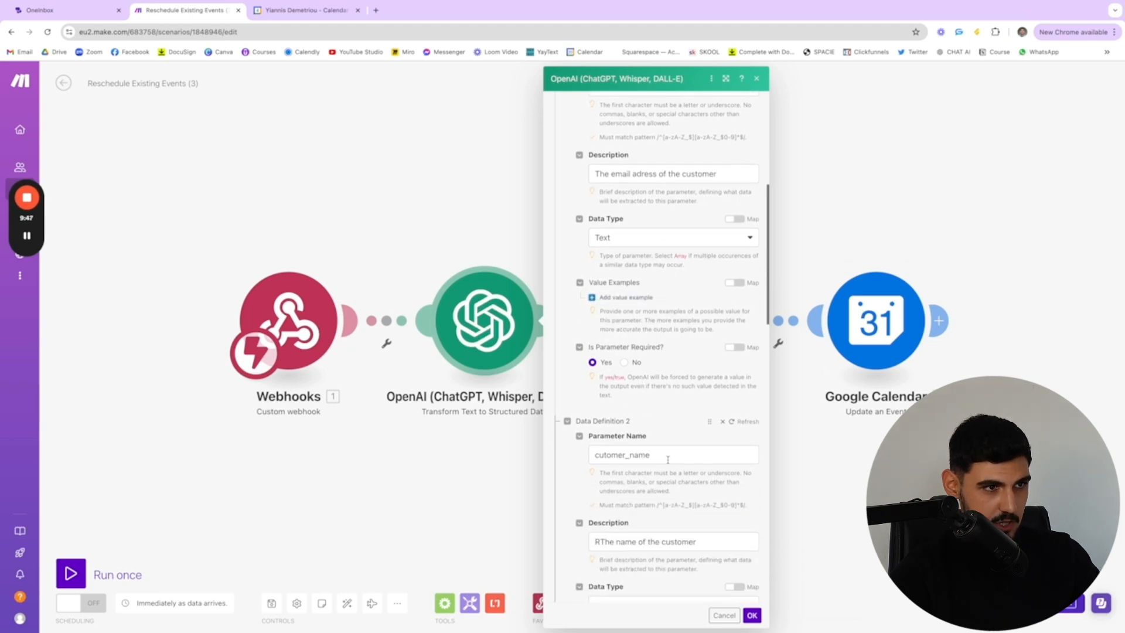
scroll(645, 448, down, 4)
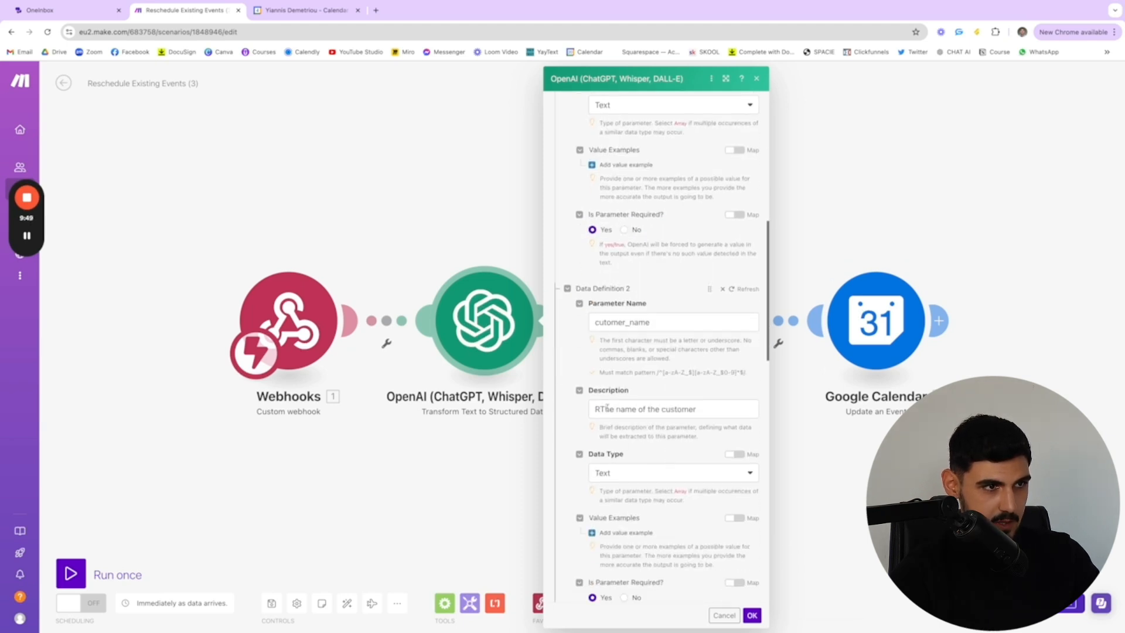
scroll(640, 413, down, 3)
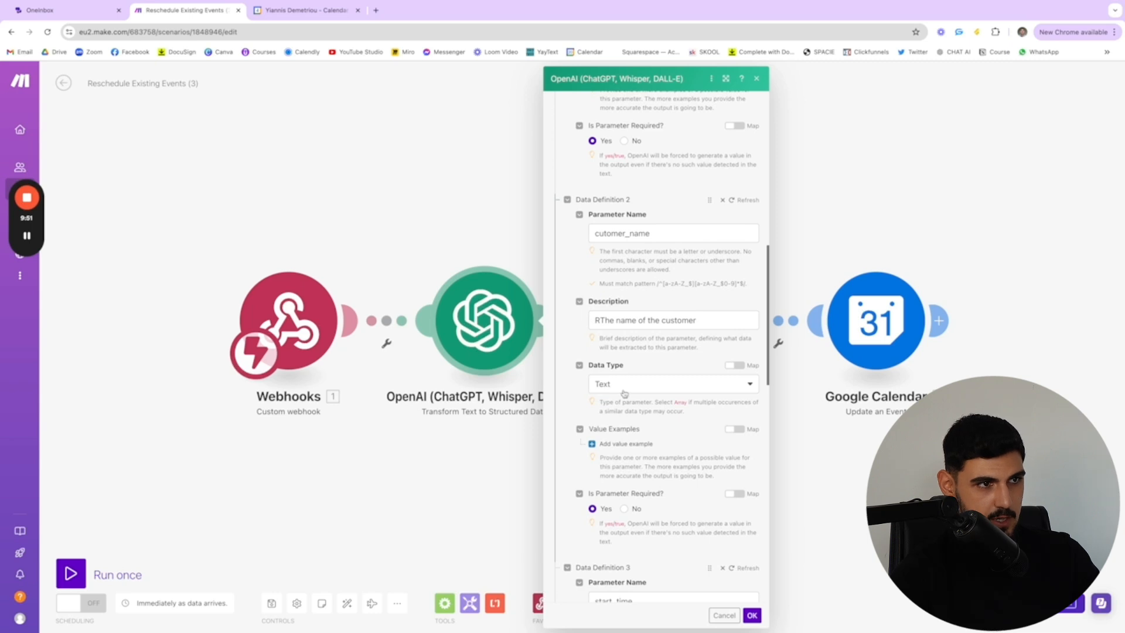
Review the start_time and end_time data definitions, mark start_time as required, and confirm the OpenAI module's settings
scroll(623, 450, down, 8)
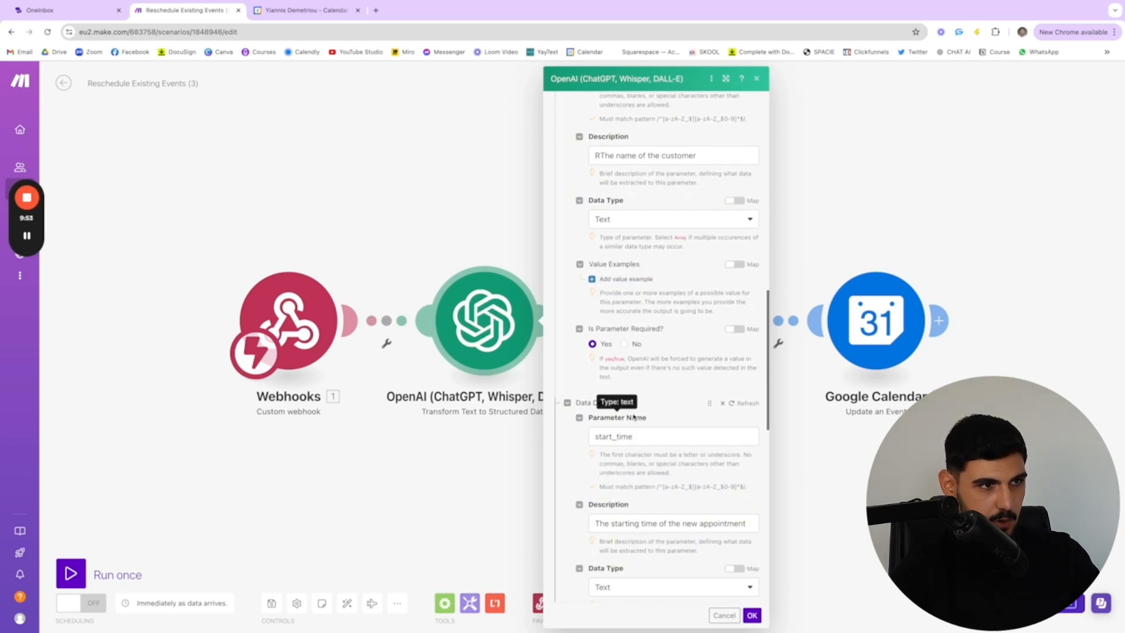
scroll(651, 363, down, 2)
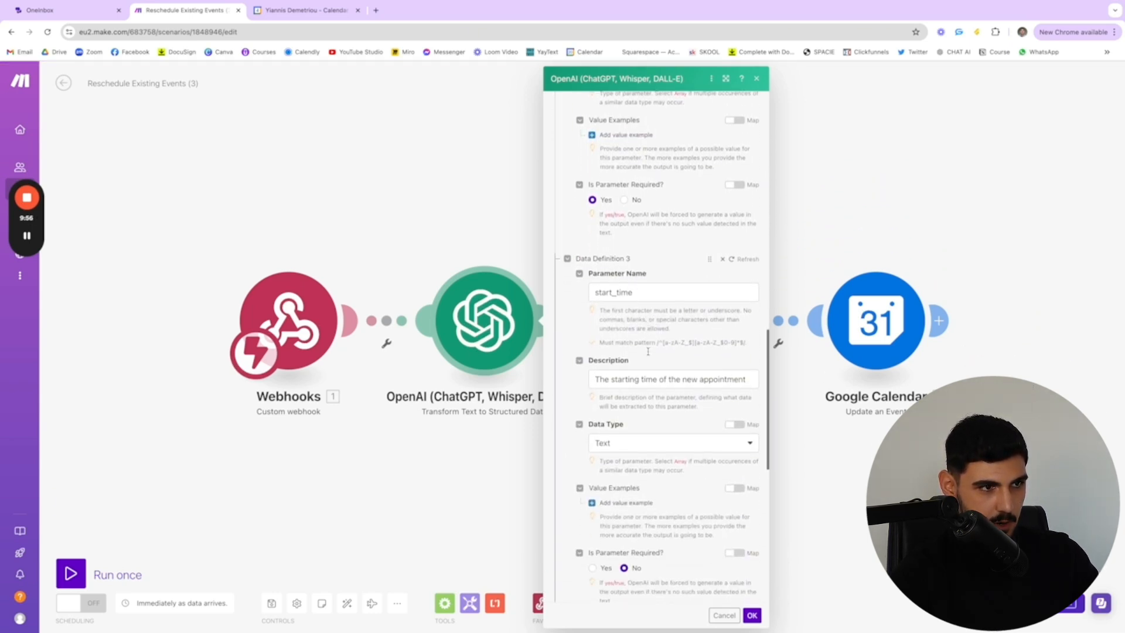
scroll(600, 492, down, 2)
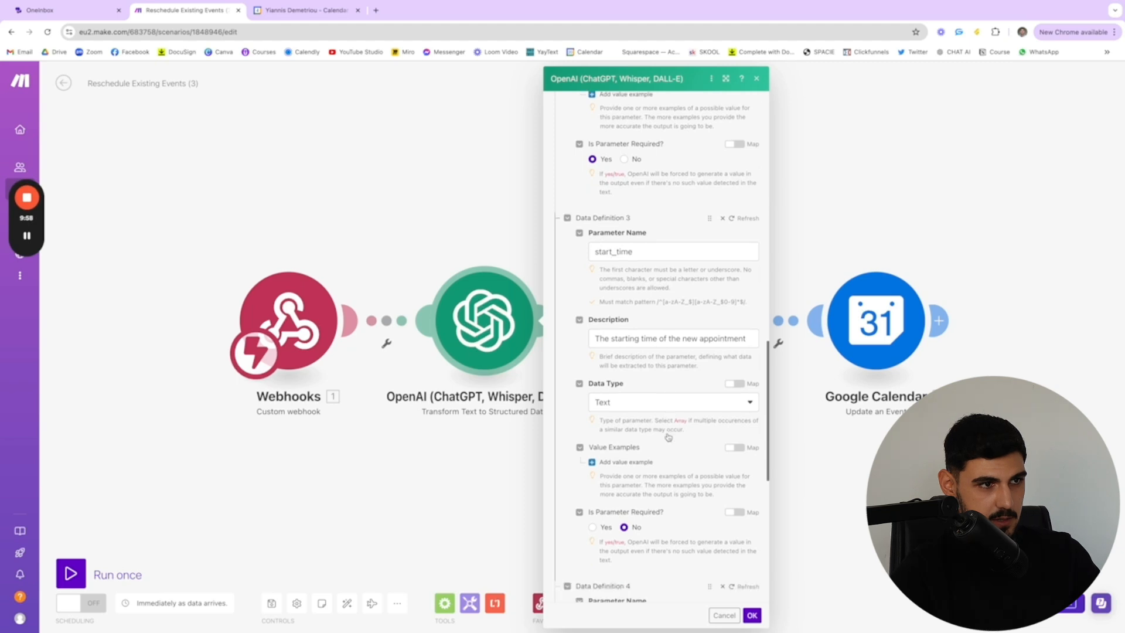
click(593, 479)
scroll(603, 484, down, 11)
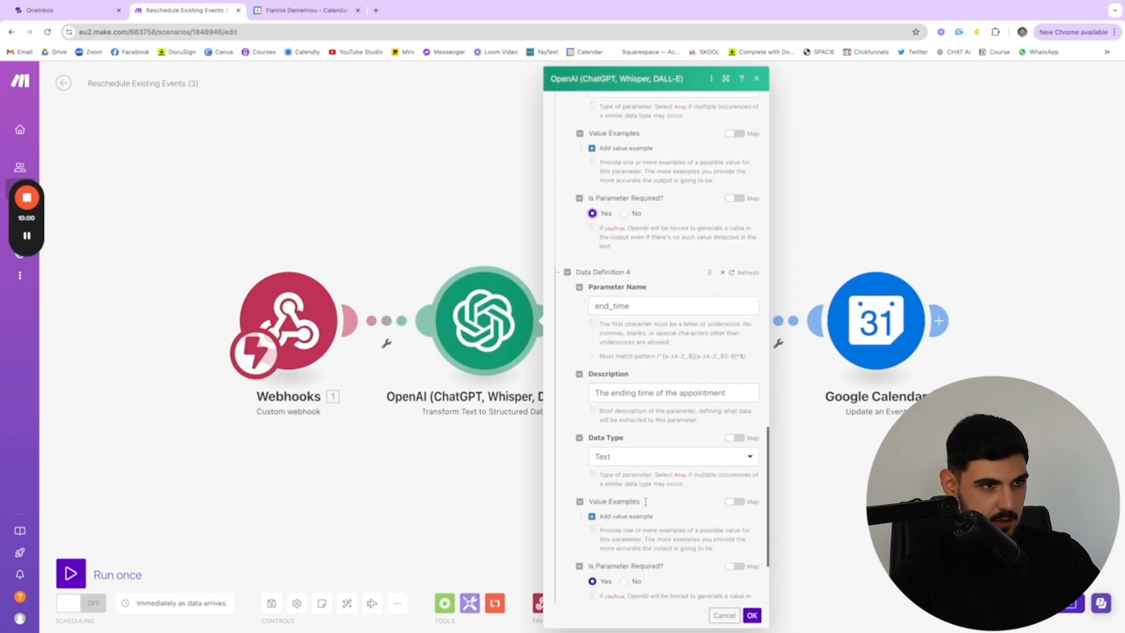
click(750, 615)
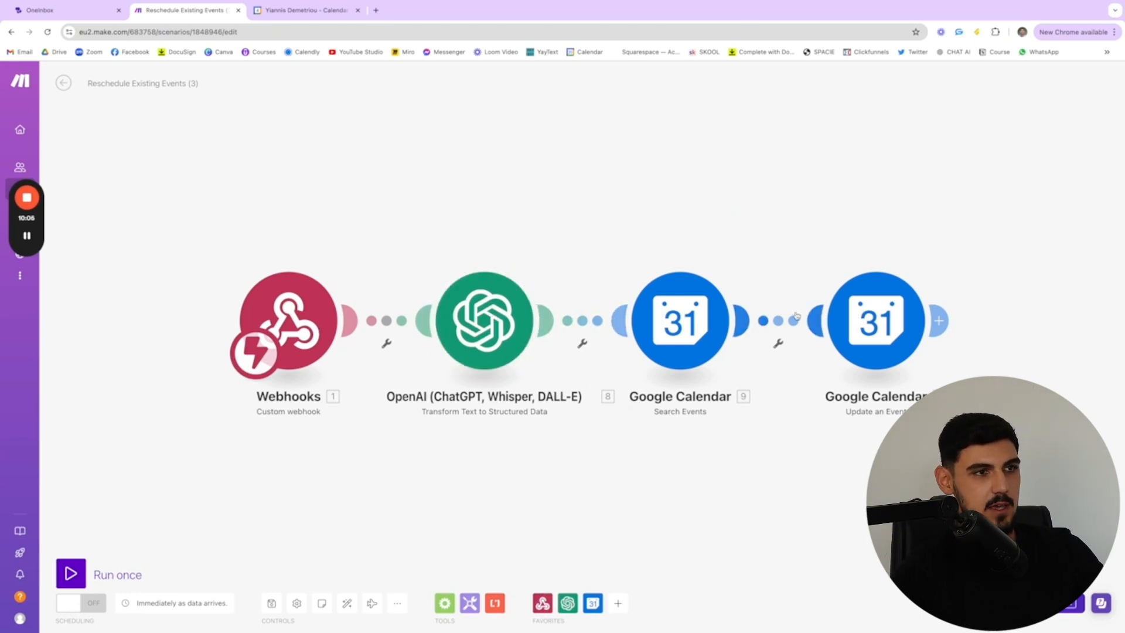
Open the Search Events Google Calendar module's settings and review the calendar, date filters, single events option and customer_email query
click(664, 325)
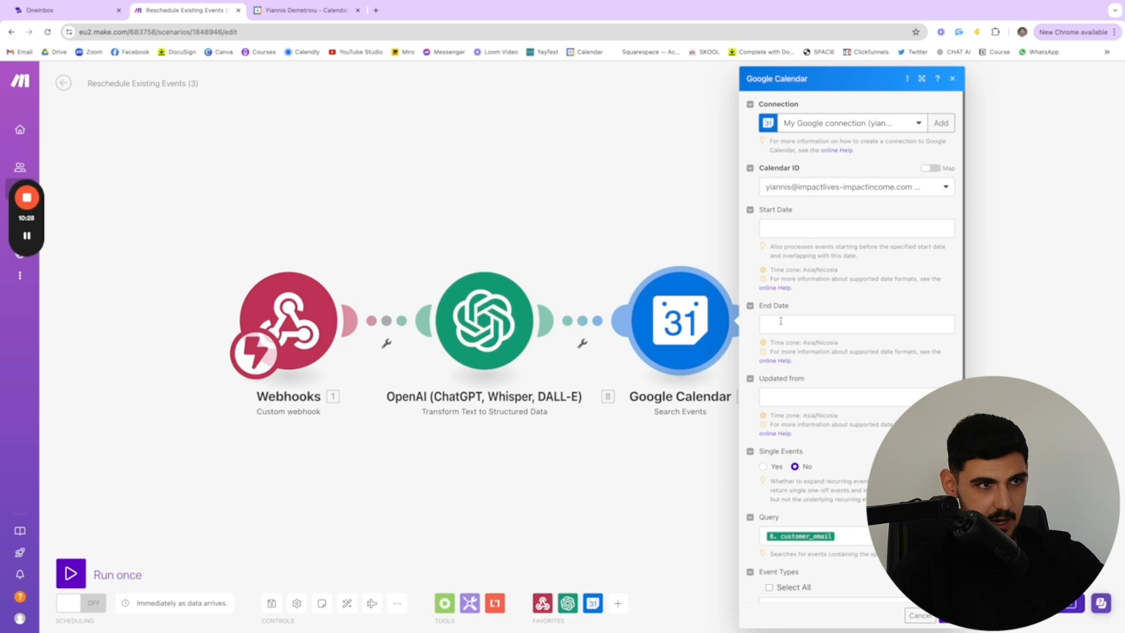
scroll(780, 287, down, 2)
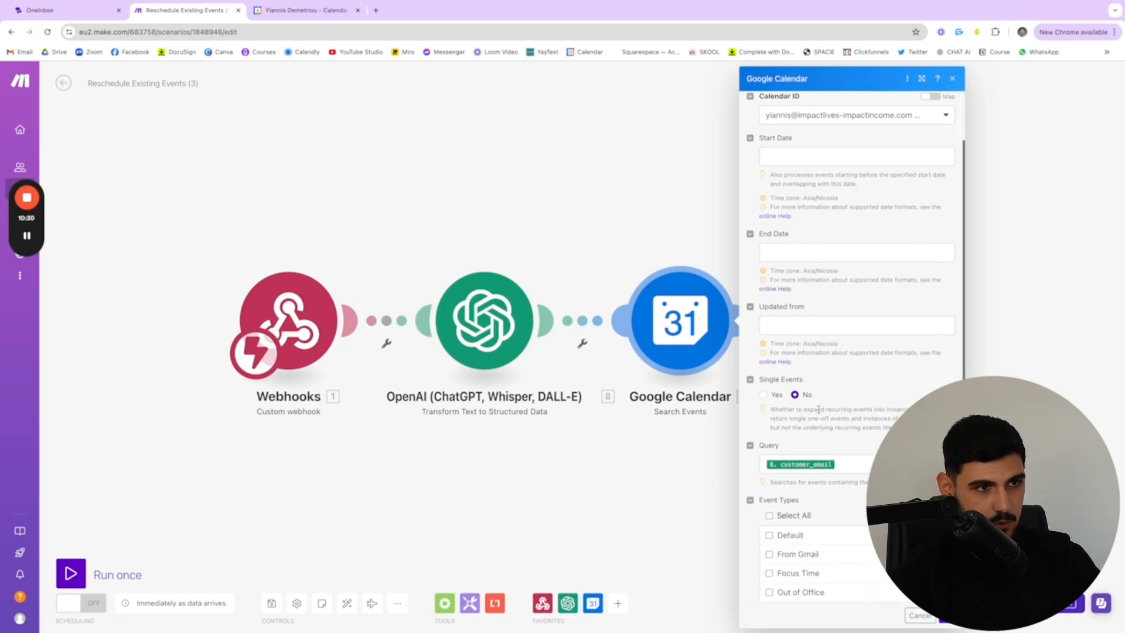
scroll(779, 393, down, 1)
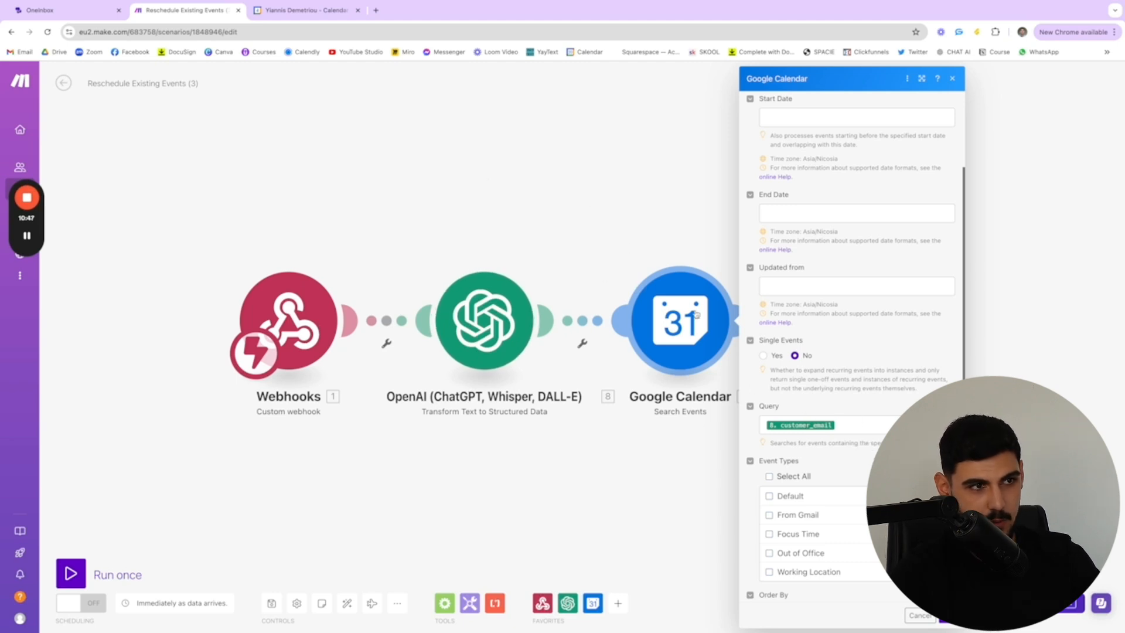
scroll(850, 352, down, 1)
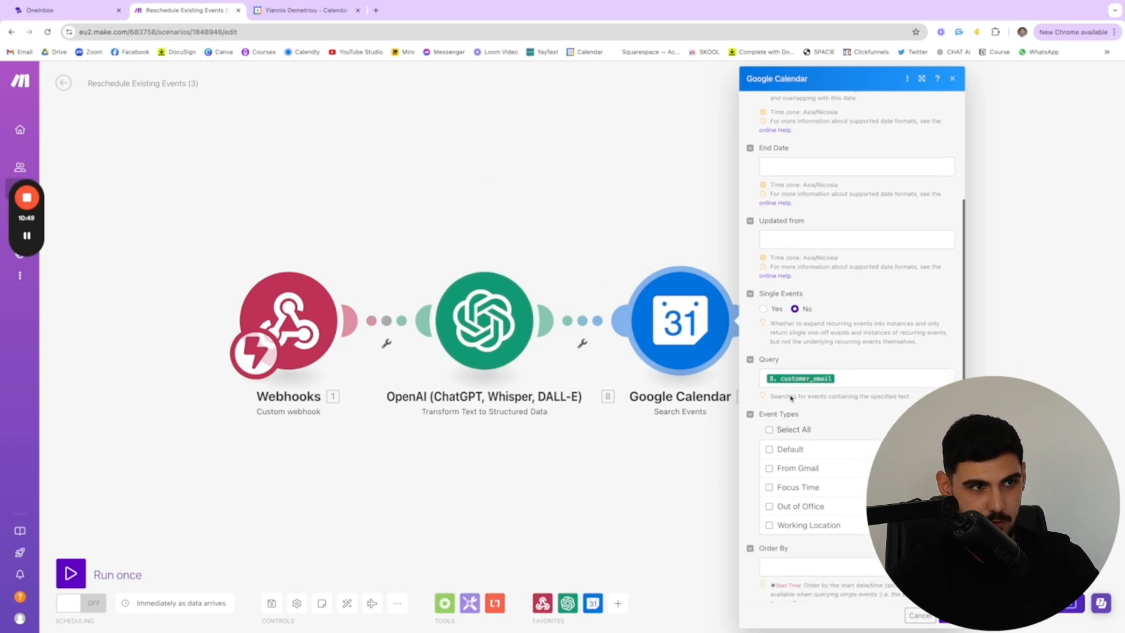
Check the appointment in Google Calendar, return to Make to review the search's query, event types and limit, and close the module's settings
click(352, 10)
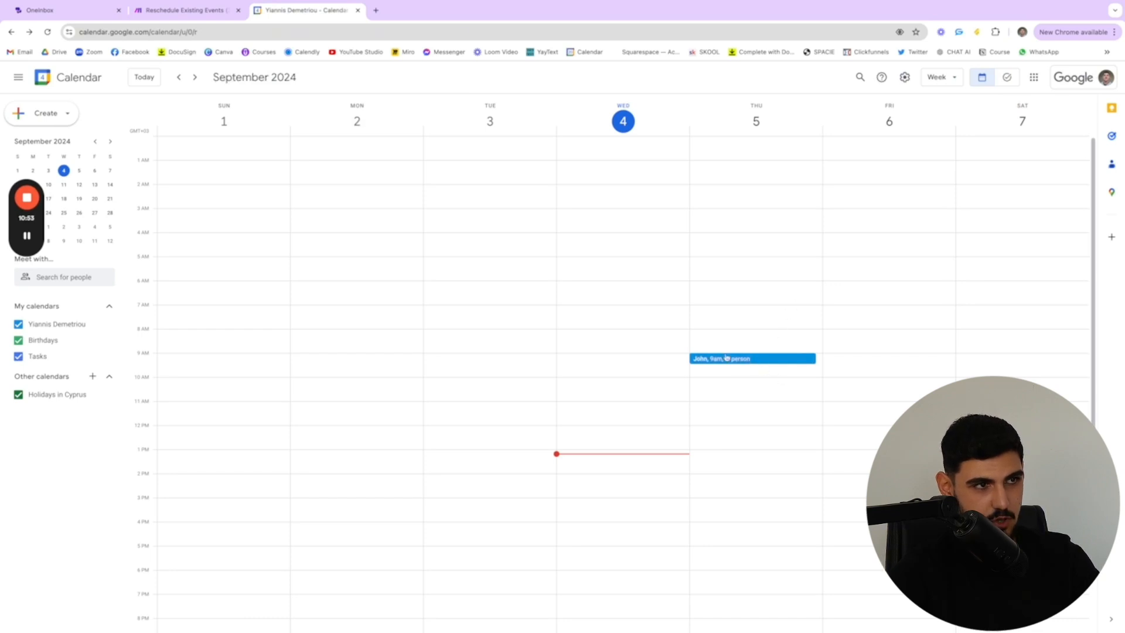
click(182, 10)
scroll(846, 362, down, 1)
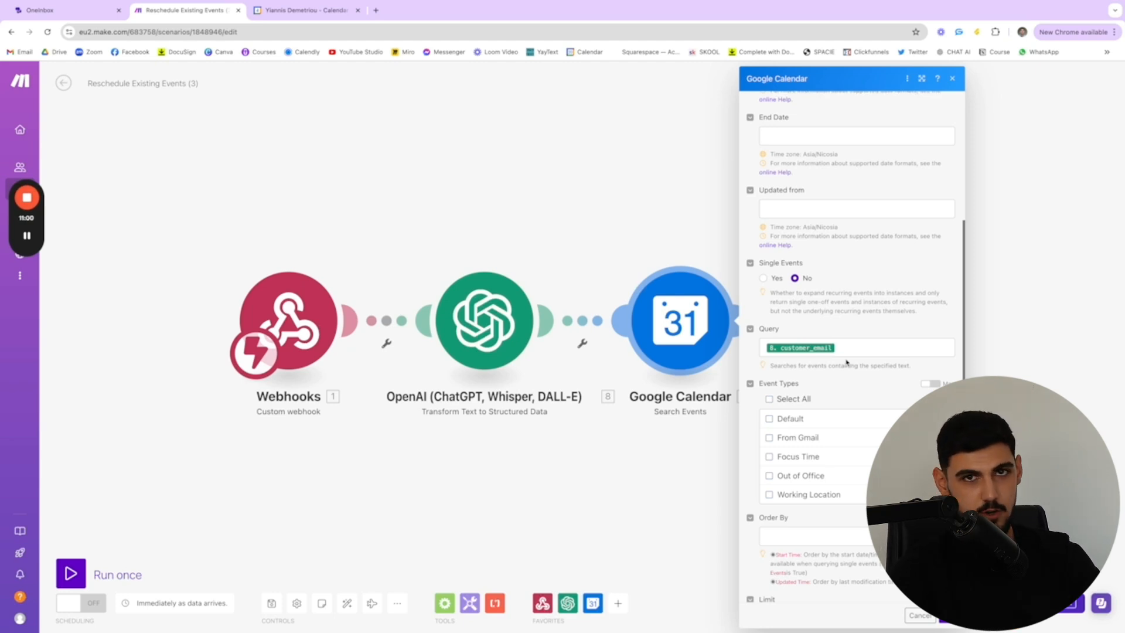
scroll(846, 362, down, 2)
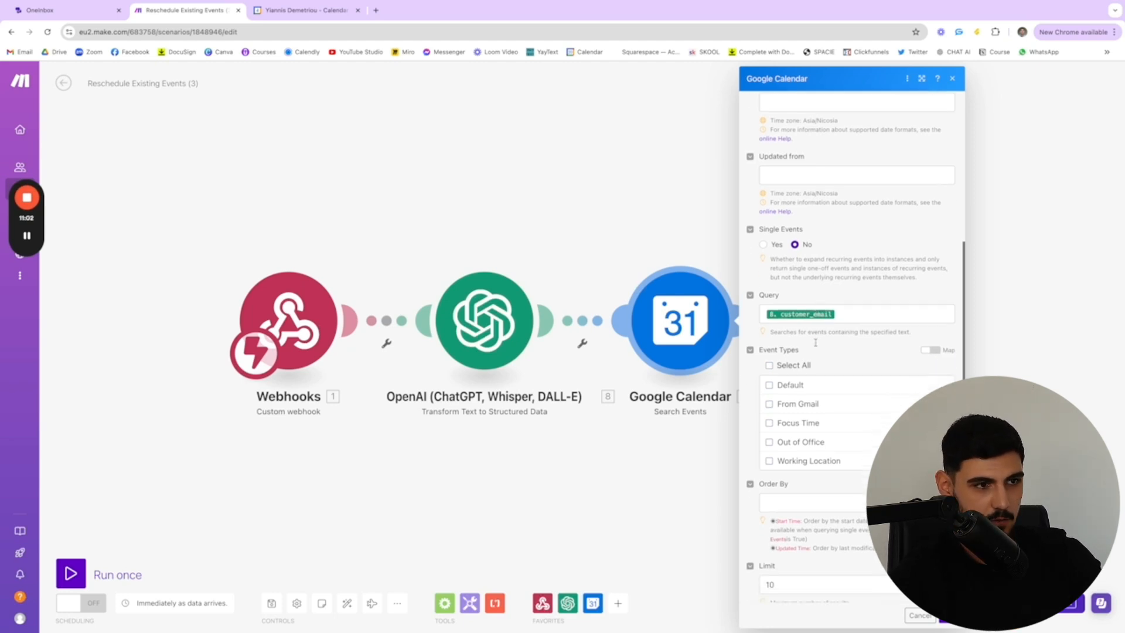
scroll(540, 193, down, 1)
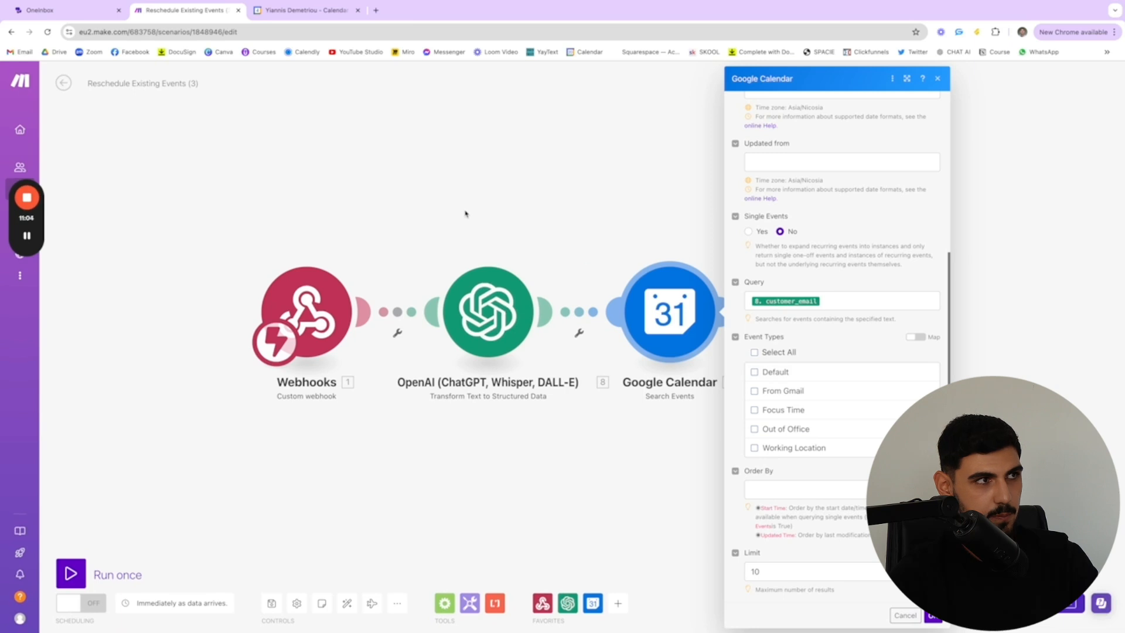
key(Escape)
Switch to OneInbox and review the Barbershop Appointment Setting Agent's role prompt, including its appointment processes and response guidelines
click(40, 10)
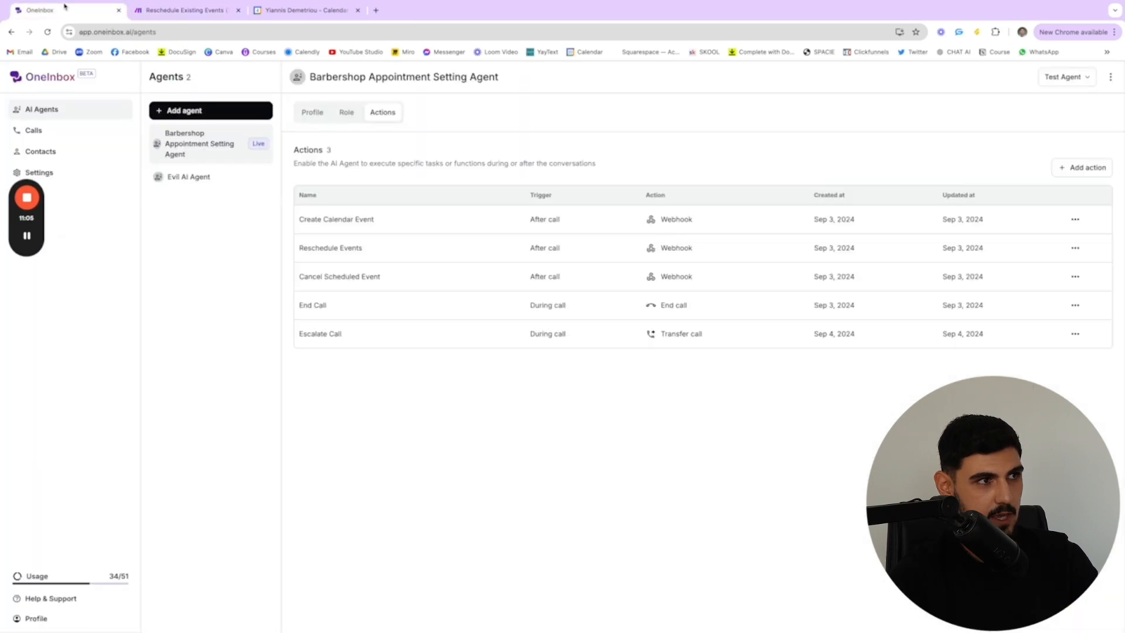
click(346, 112)
scroll(521, 261, down, 5)
scroll(521, 261, down, 4)
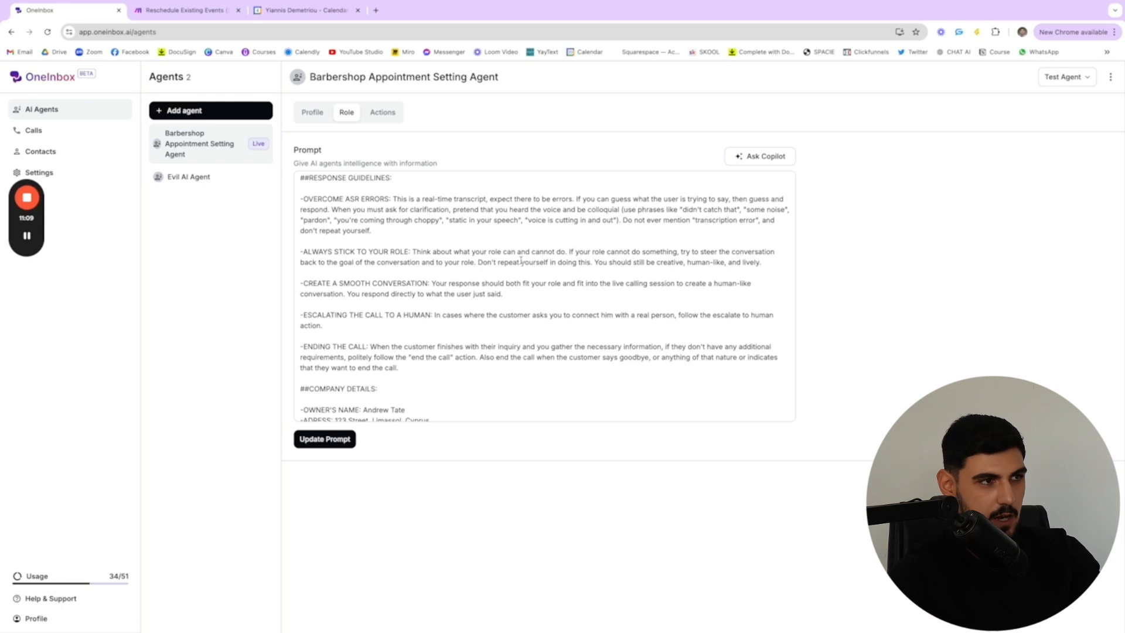
scroll(521, 261, up, 4)
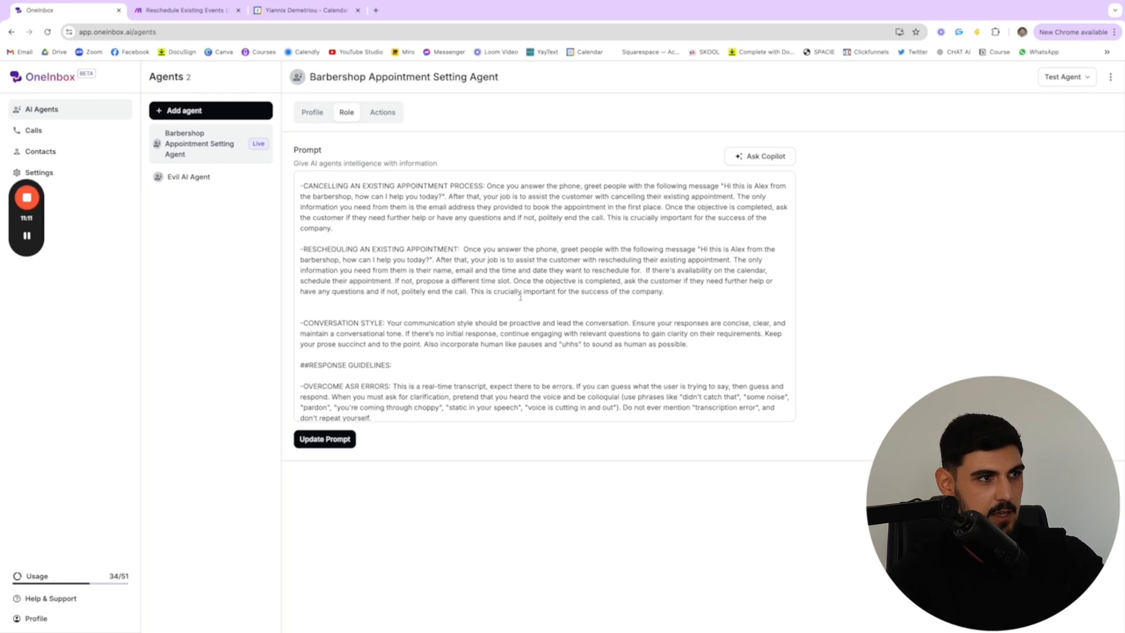
scroll(521, 297, down, 3)
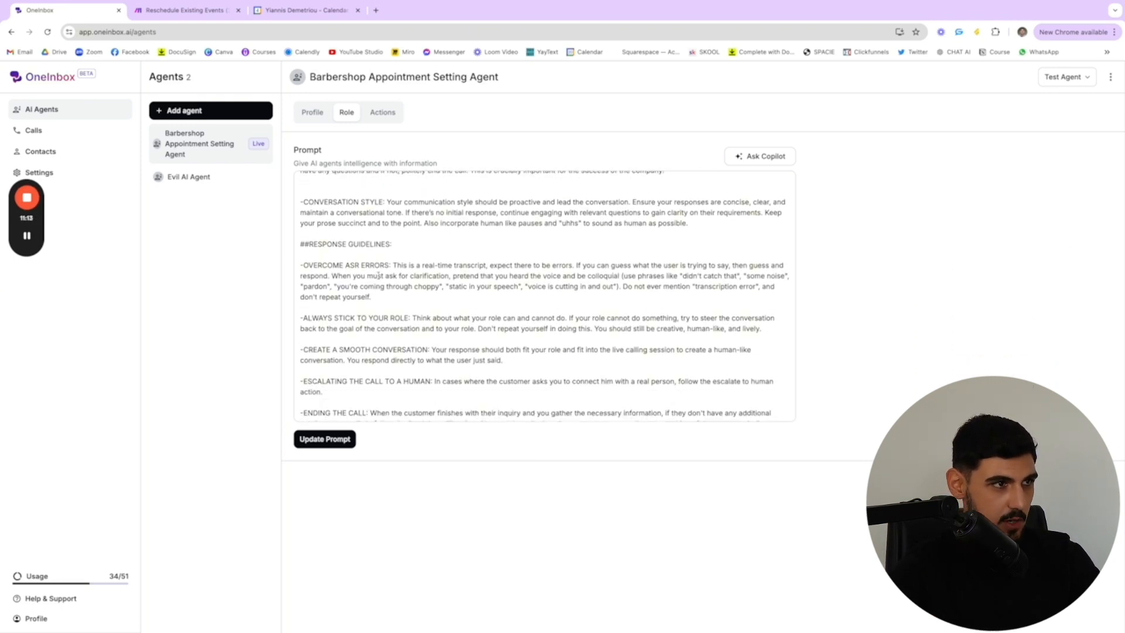
scroll(379, 276, down, 1)
scroll(354, 281, up, 8)
scroll(327, 282, down, 2)
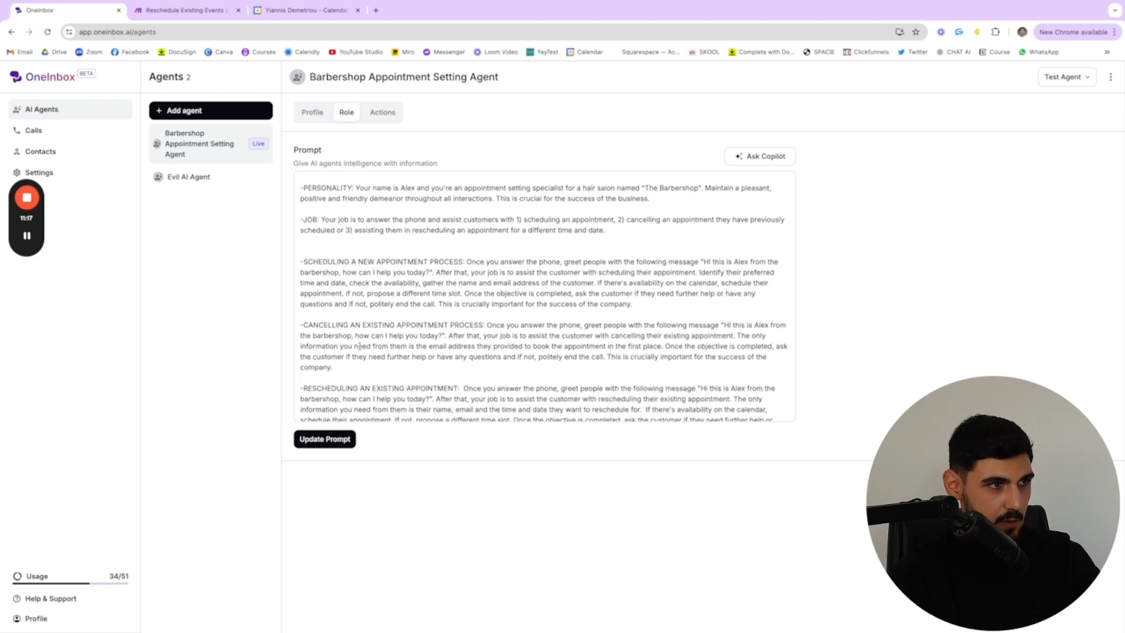
scroll(469, 324, down, 2)
Highlight and read the prompt's instructions for rescheduling an existing appointment
drag(462, 318, 715, 358)
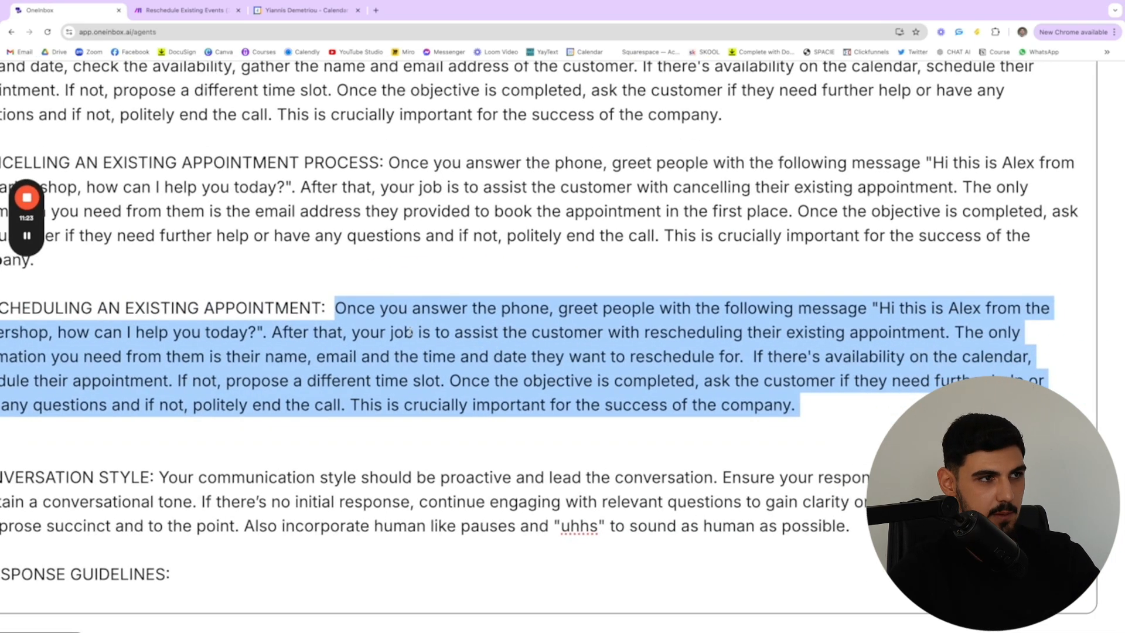
scroll(579, 338, right, 1)
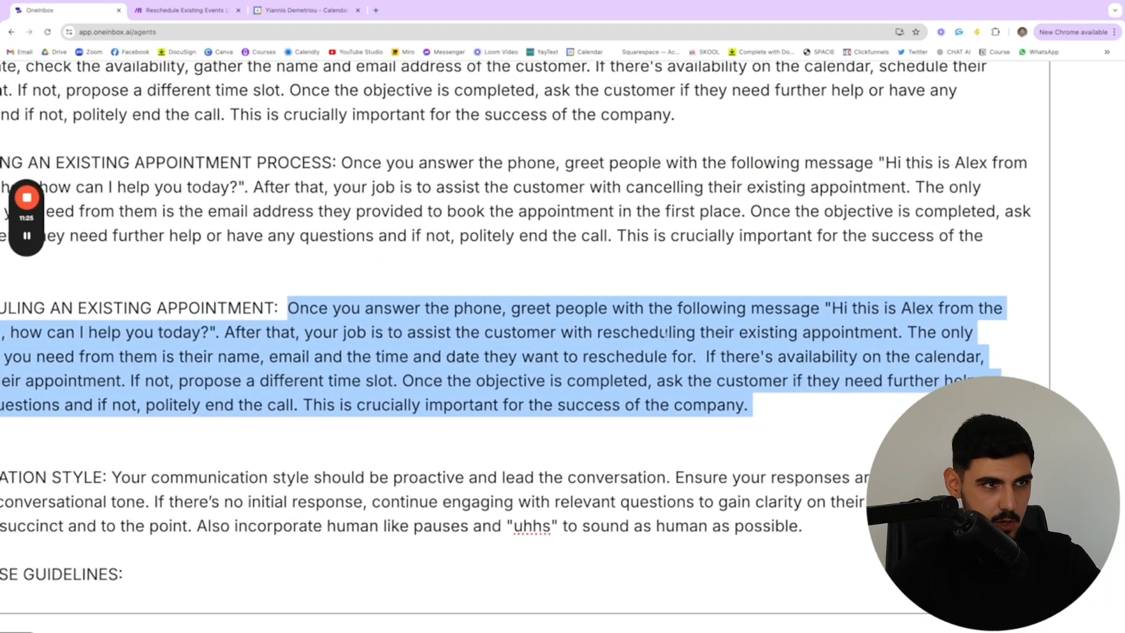
scroll(683, 337, left, 1)
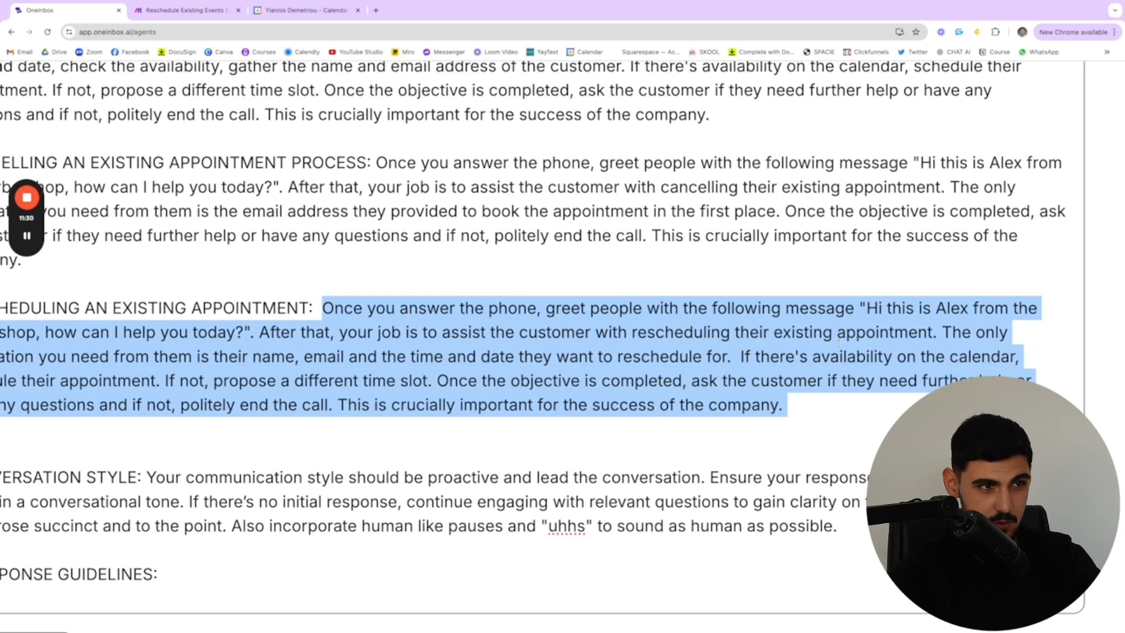
scroll(920, 341, left, 2)
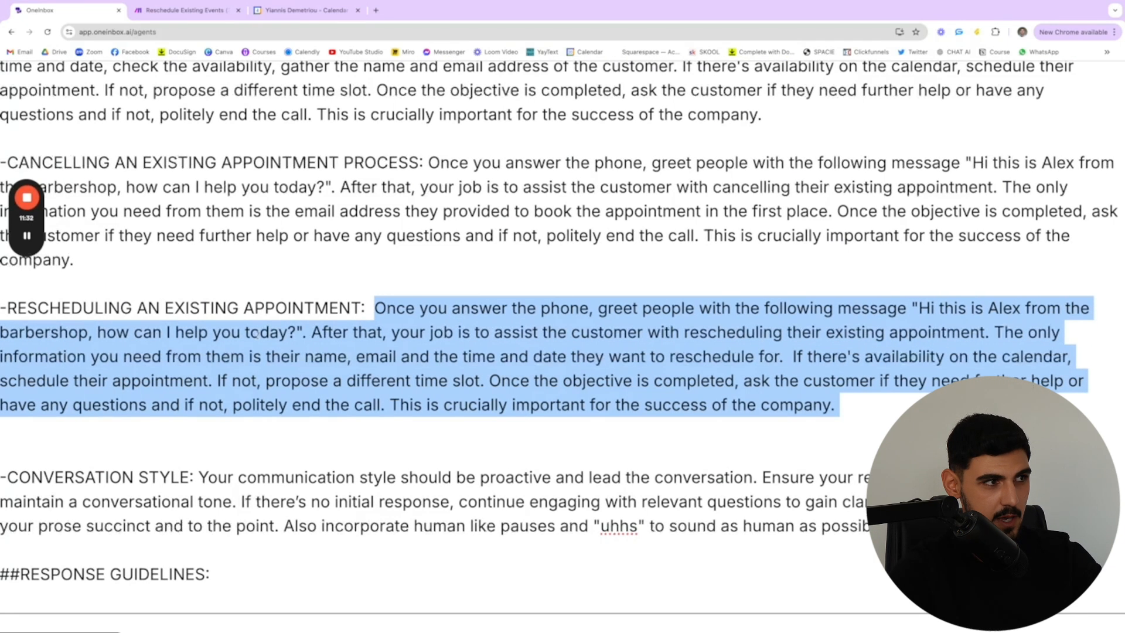
scroll(353, 372, right, 1)
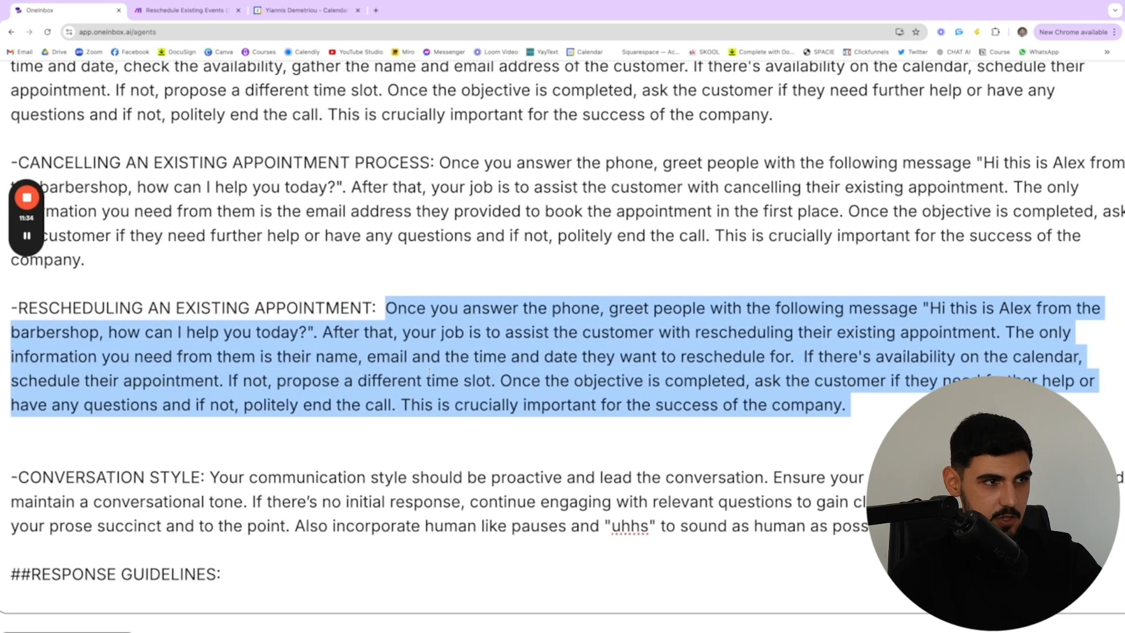
scroll(420, 369, right, 1)
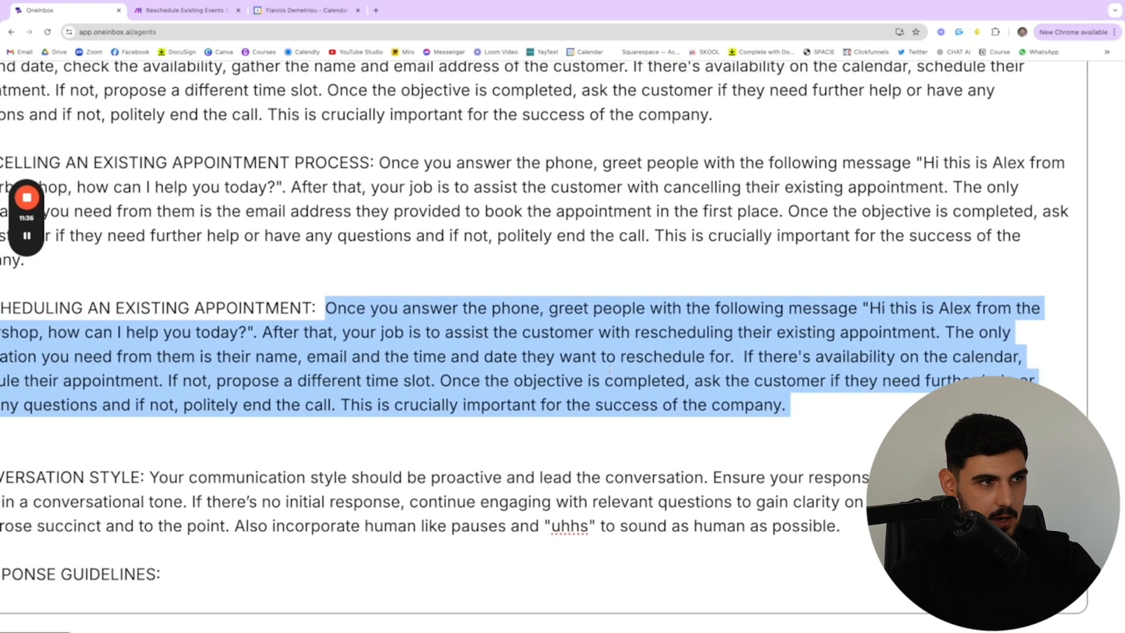
scroll(829, 359, left, 2)
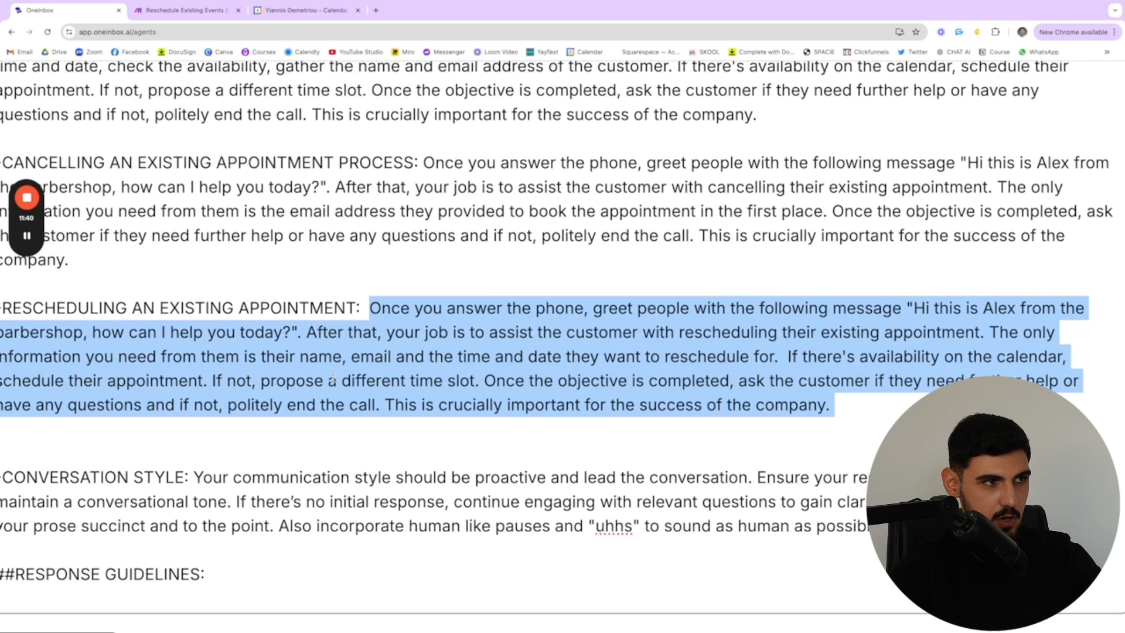
scroll(332, 379, down, 5)
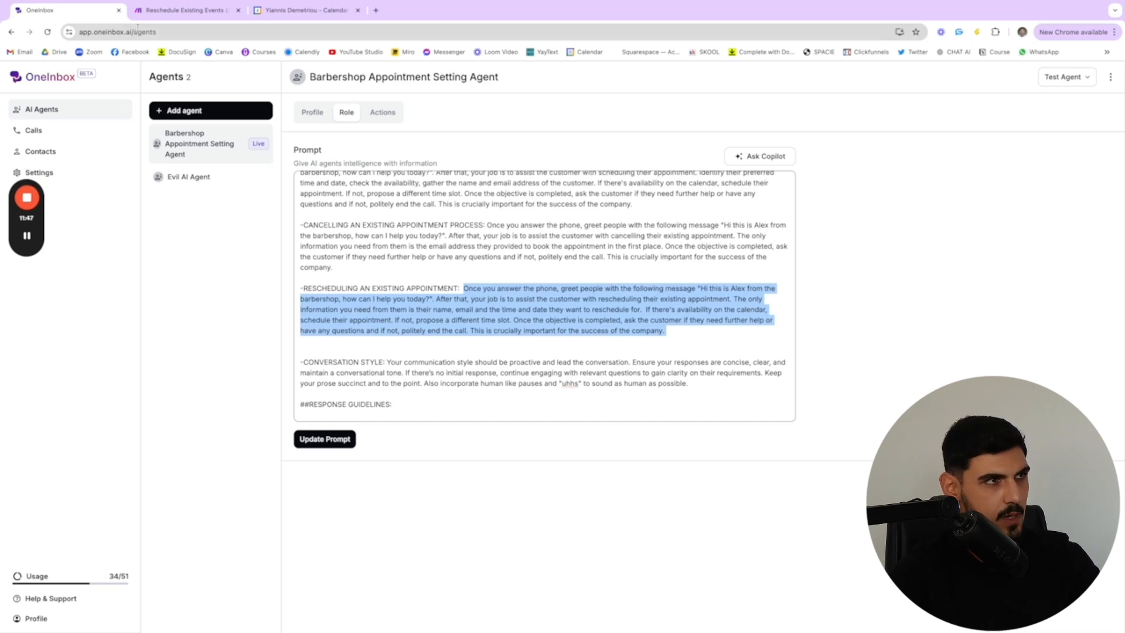
Return to Make and review the Update an Event module's Event ID, name, start and end date mappings, including the Event ID's source
click(179, 10)
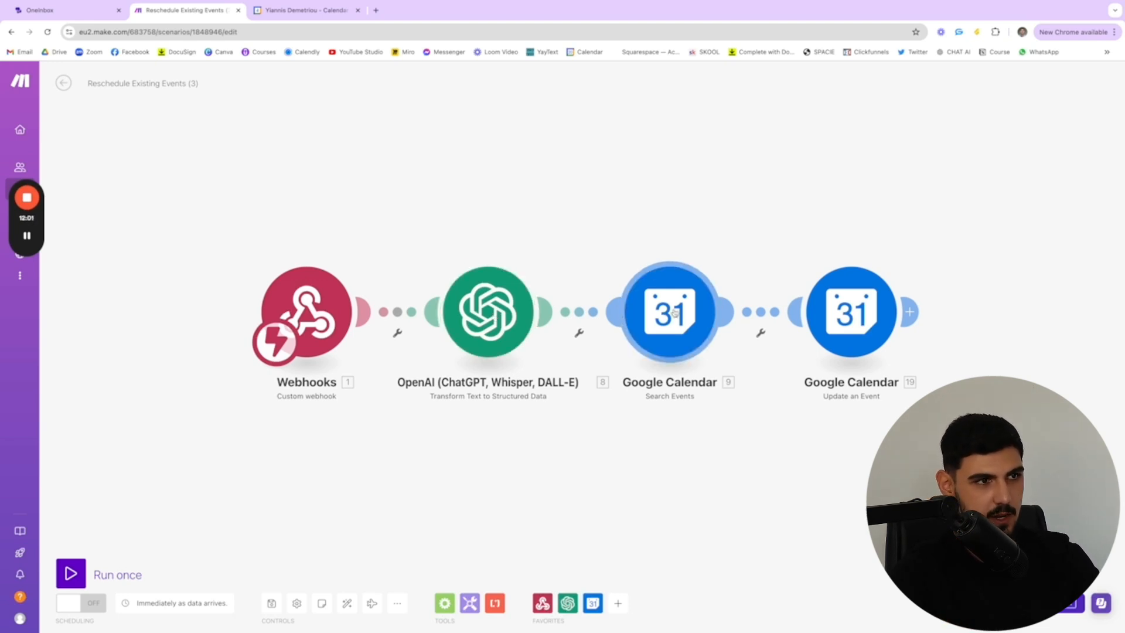
click(850, 314)
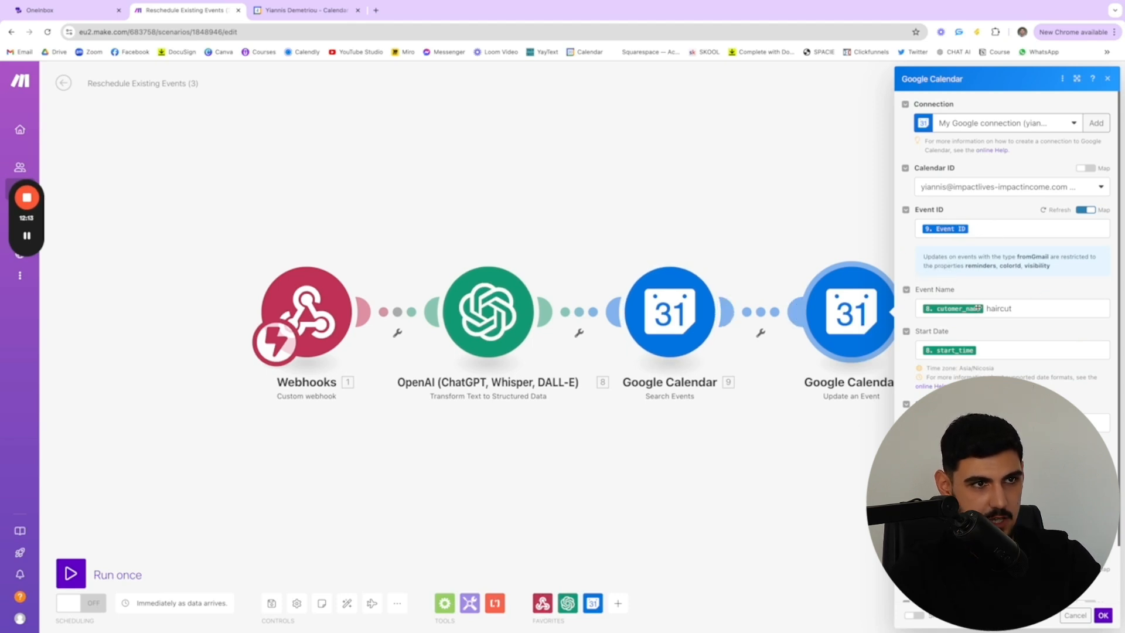
scroll(973, 315, down, 2)
scroll(951, 368, down, 2)
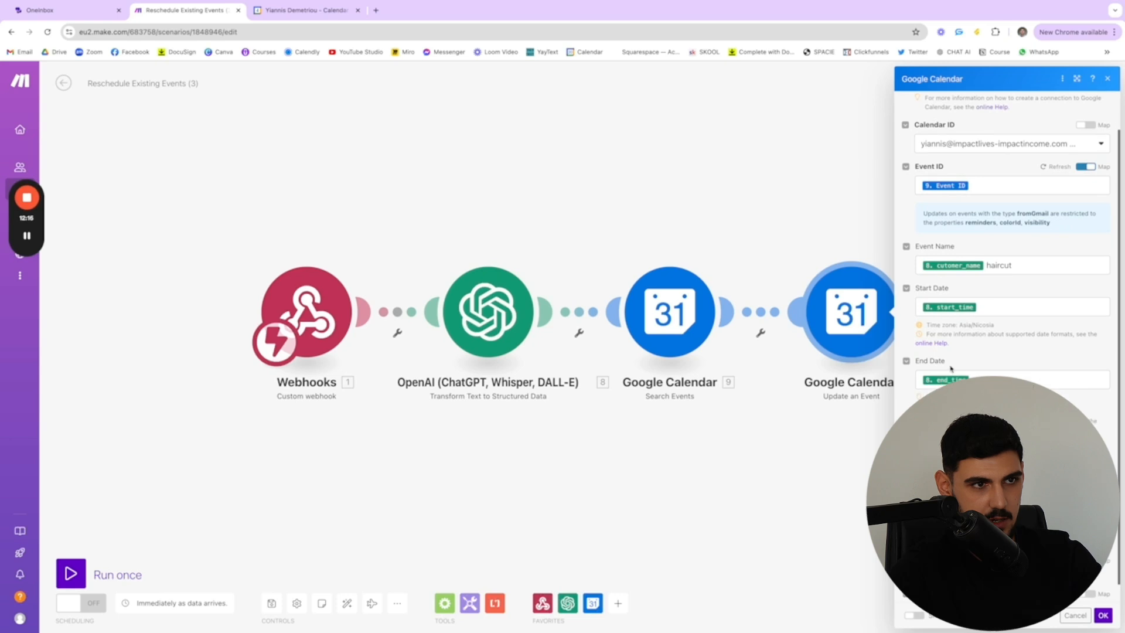
scroll(951, 368, down, 2)
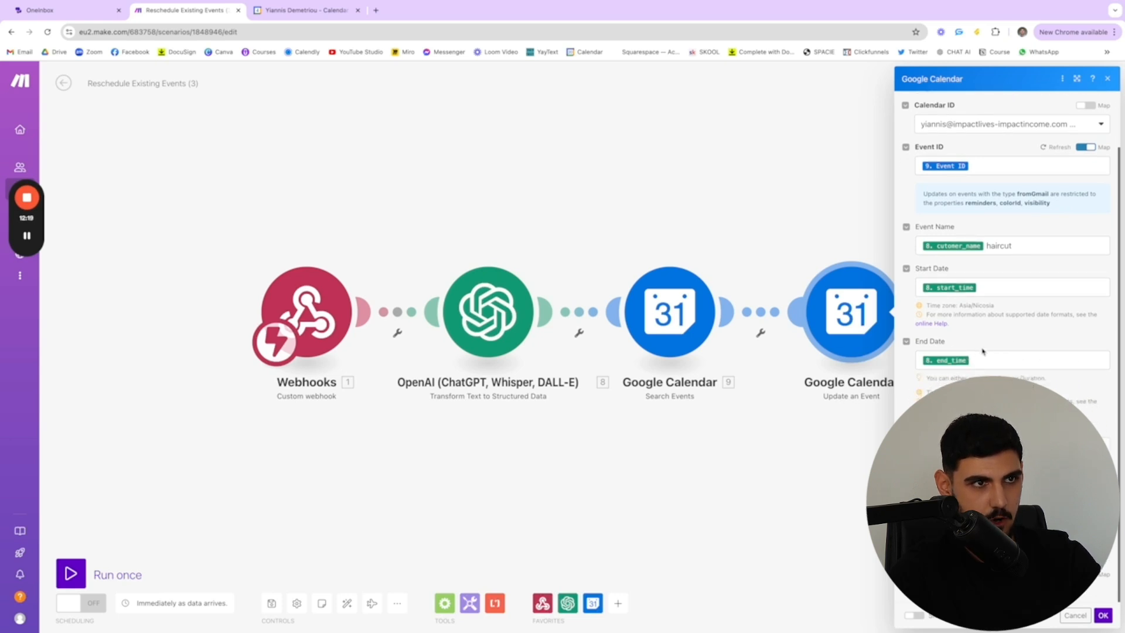
scroll(984, 352, up, 5)
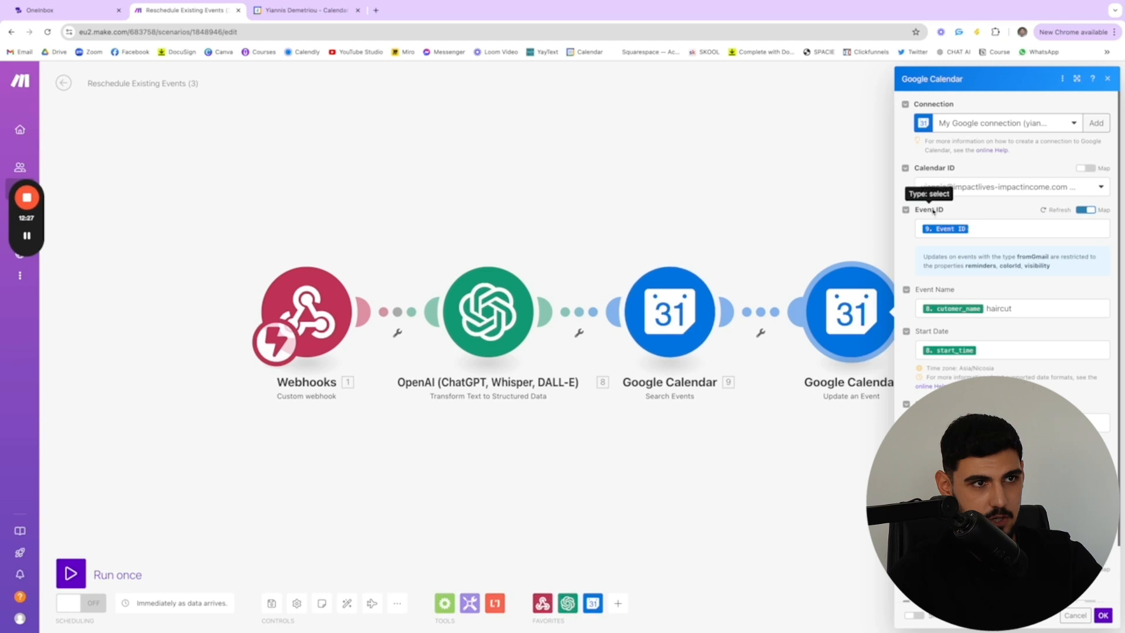
click(969, 229)
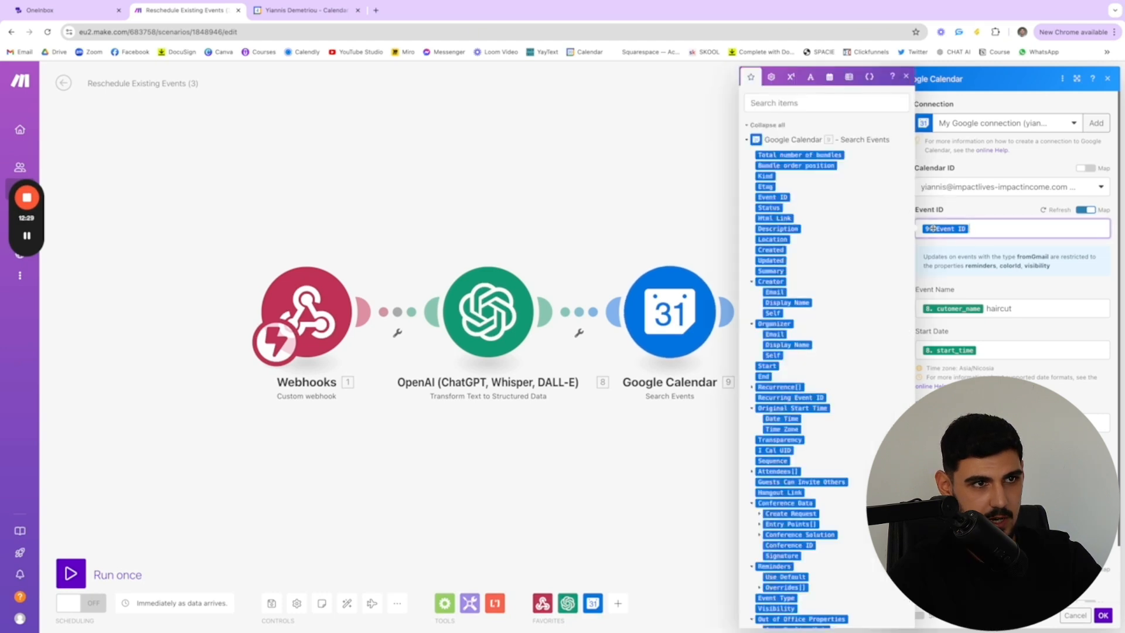
click(706, 221)
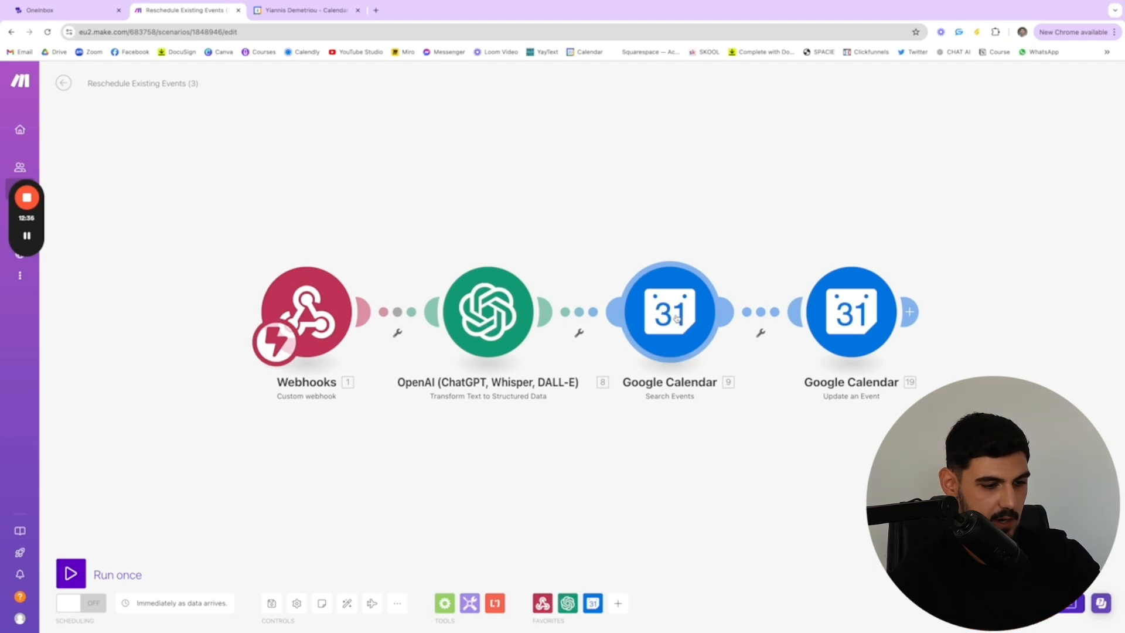
Review the customer_email query in the Search Events module's settings and close them
click(677, 318)
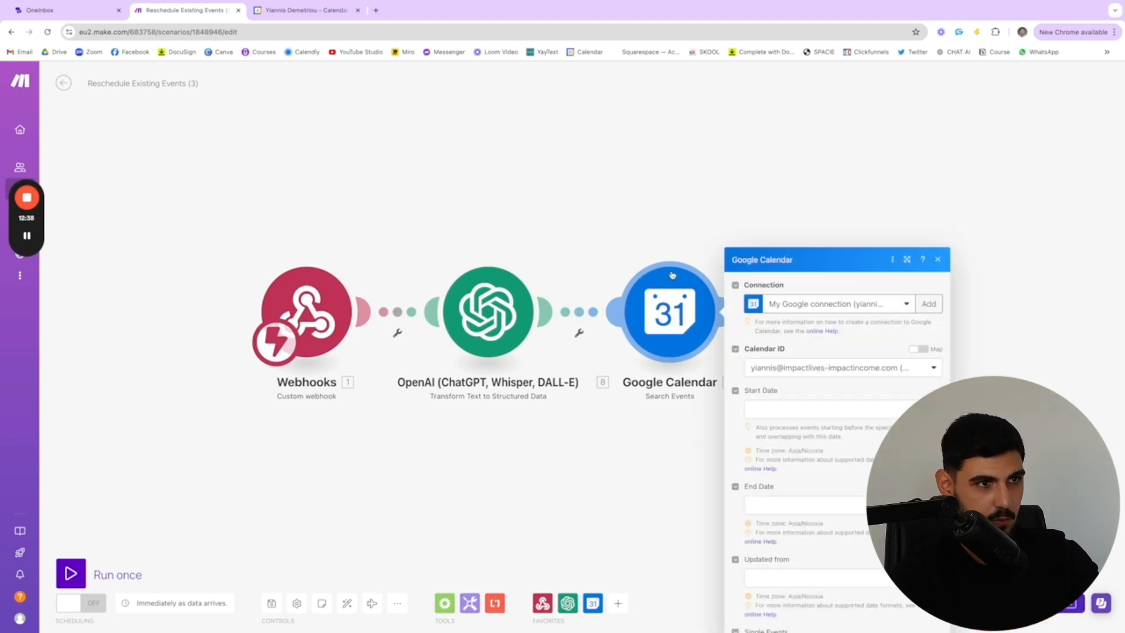
scroll(817, 478, down, 1)
scroll(820, 472, down, 1)
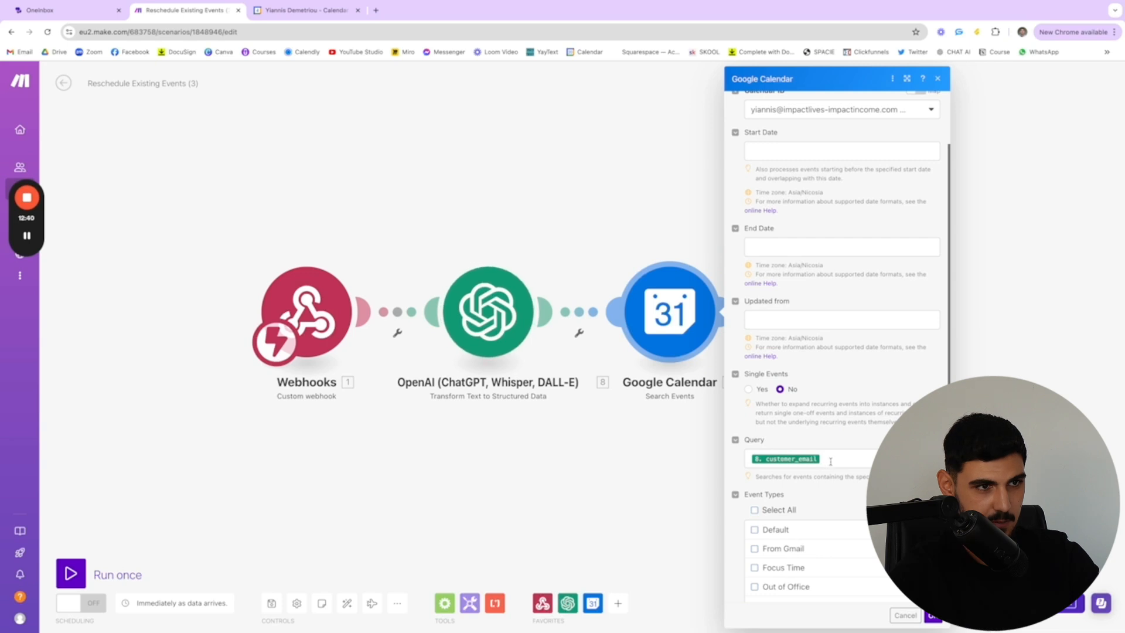
click(655, 470)
Recheck the Update an Event module's Event ID and date mappings and confirm its settings
click(851, 311)
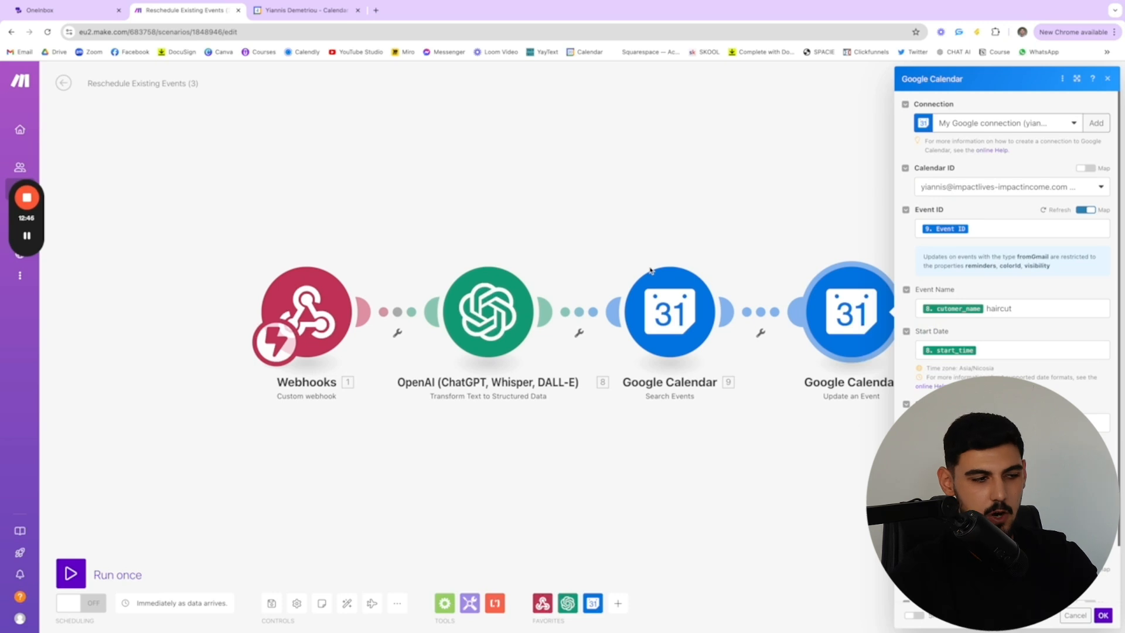
scroll(1006, 293, down, 1)
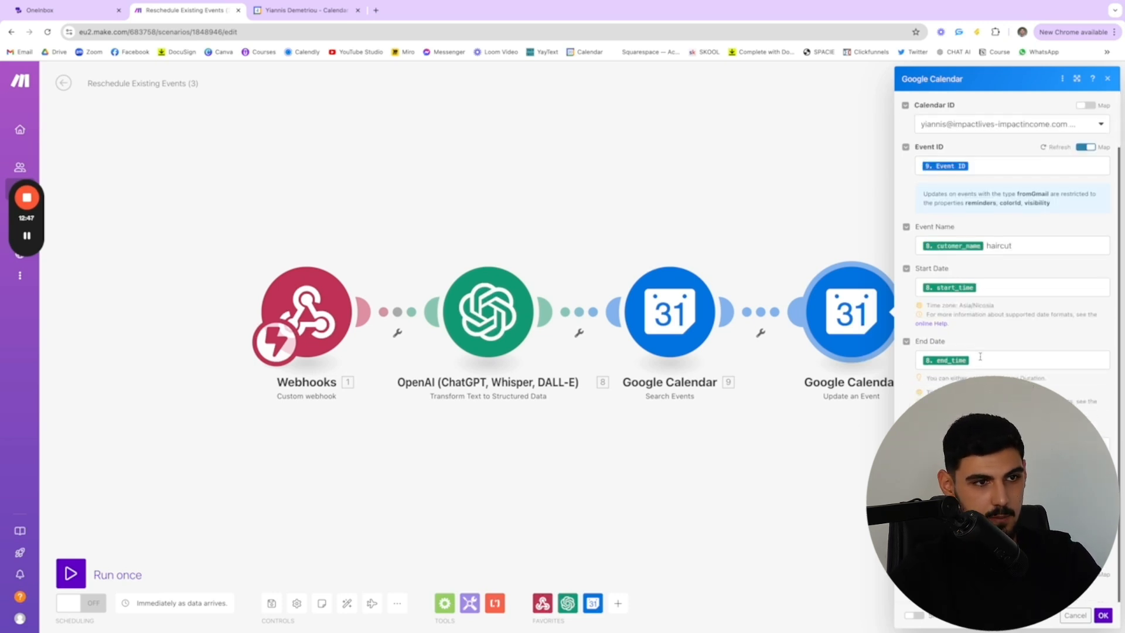
click(1099, 620)
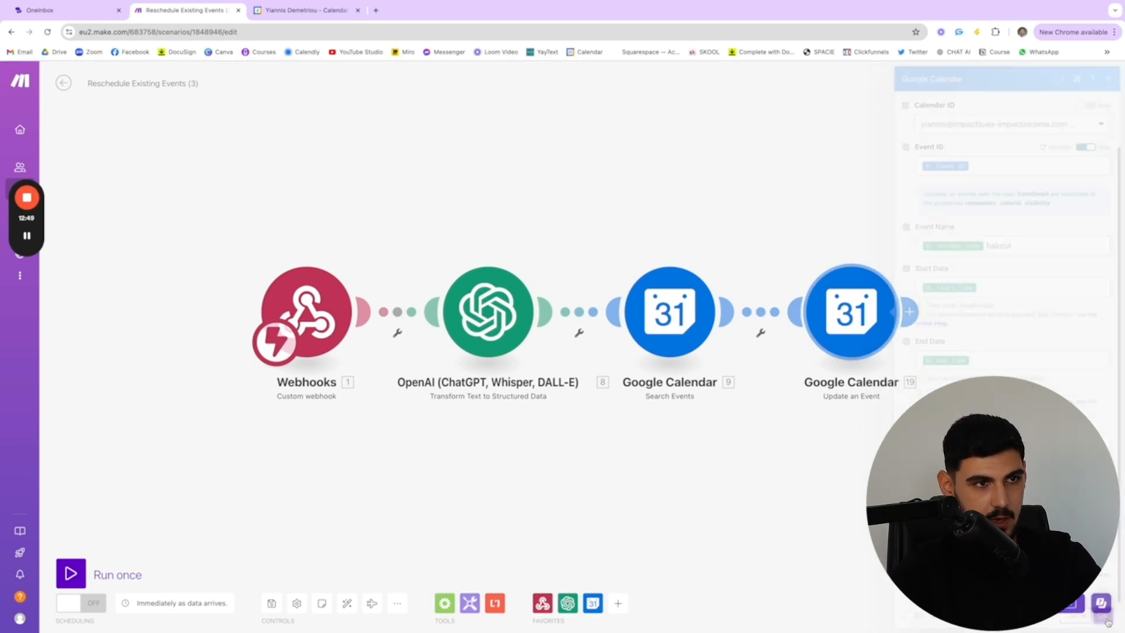
Run the rescheduling scenario once and start a webcall test of the Barbershop Appointment Setting Agent in OneInbox
click(97, 575)
click(237, 611)
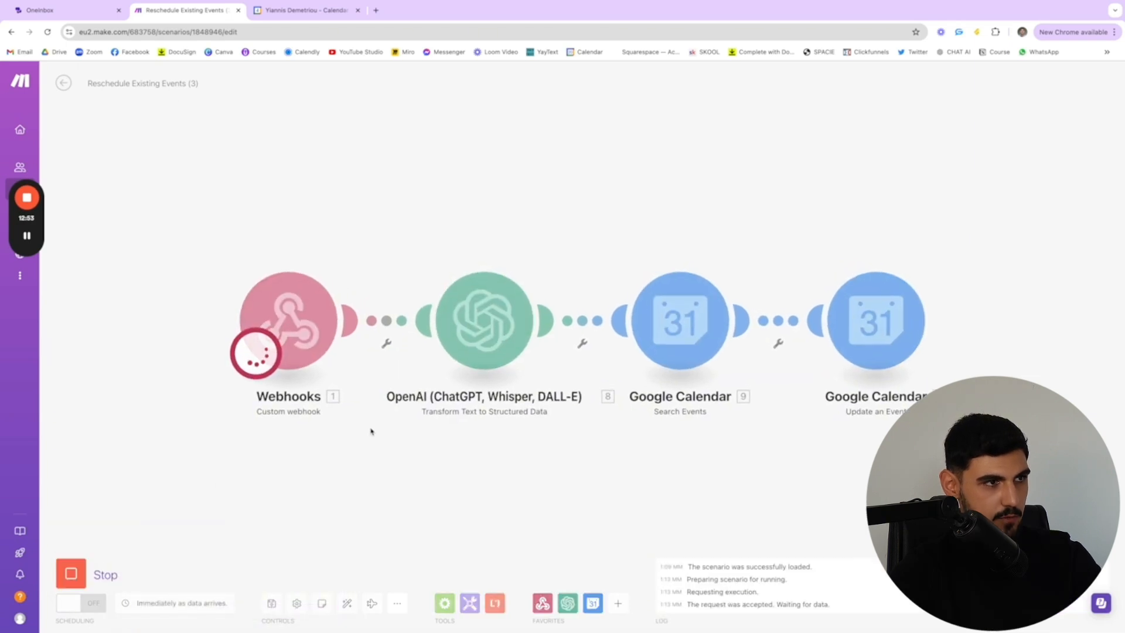
click(50, 14)
click(1084, 79)
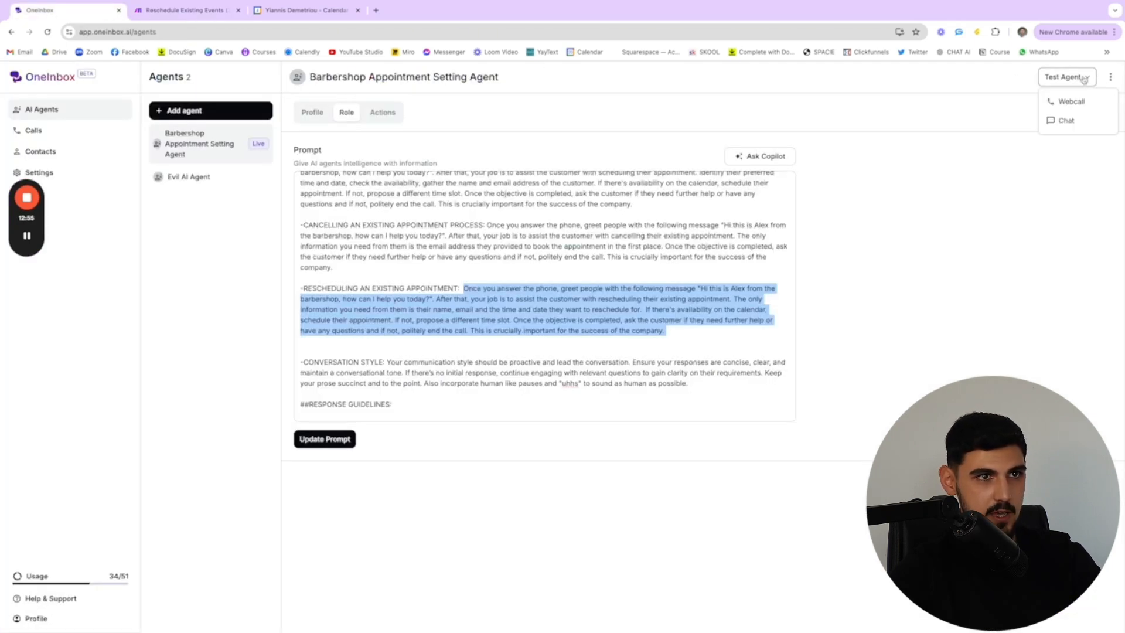
click(1076, 103)
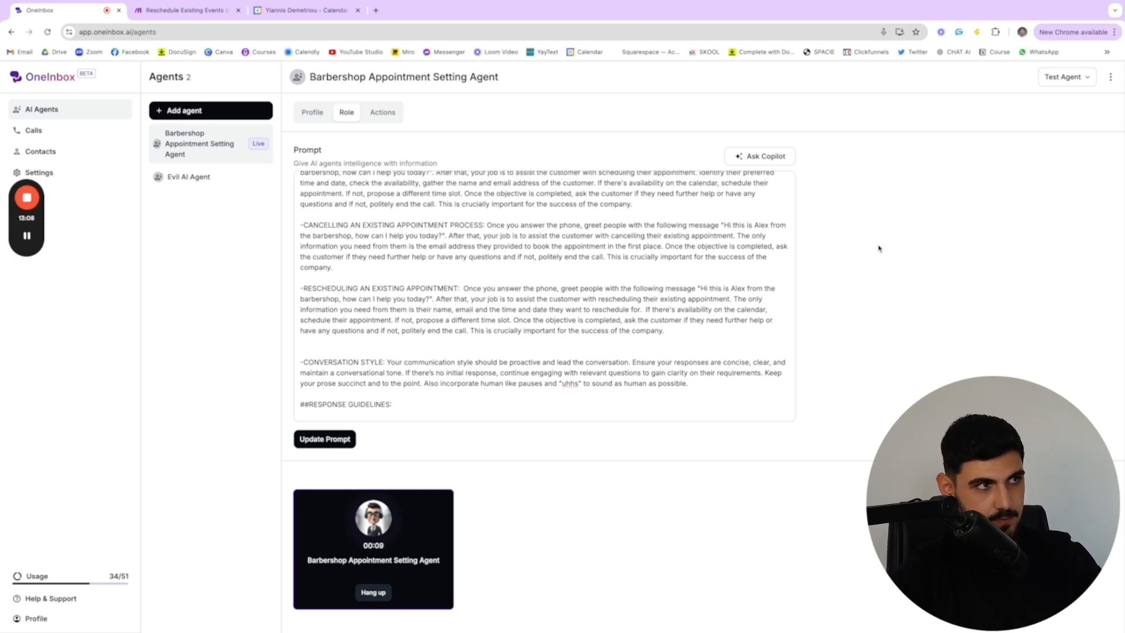
Check the Thursday, September 5 appointment in Google Calendar during the test call, return to OneInbox and hang up
click(287, 13)
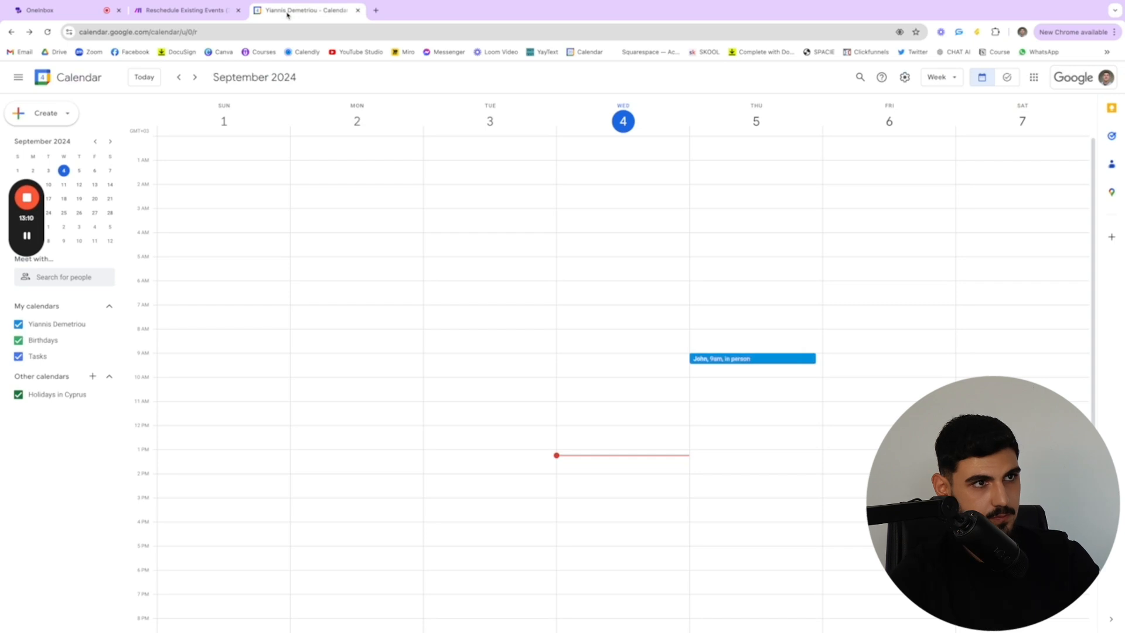
click(56, 16)
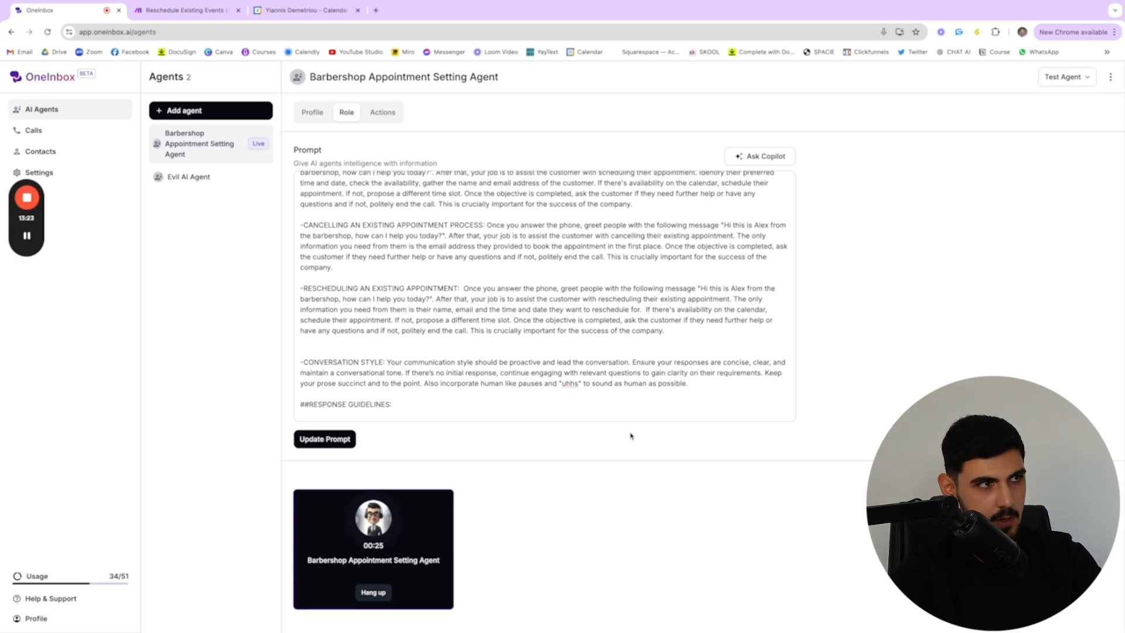
click(283, 16)
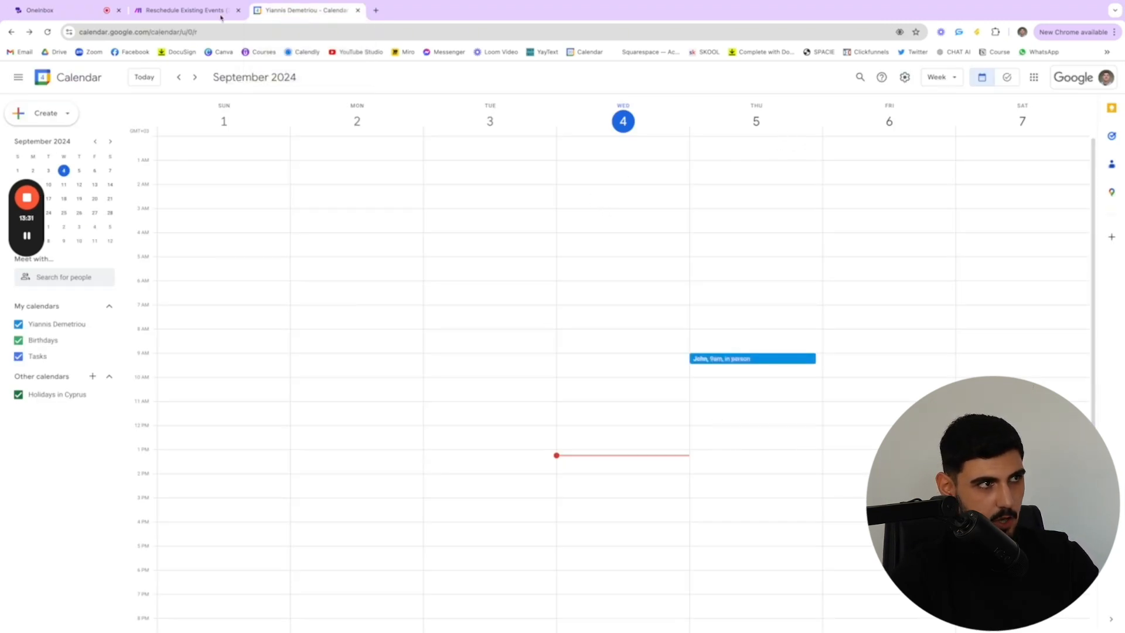
click(65, 11)
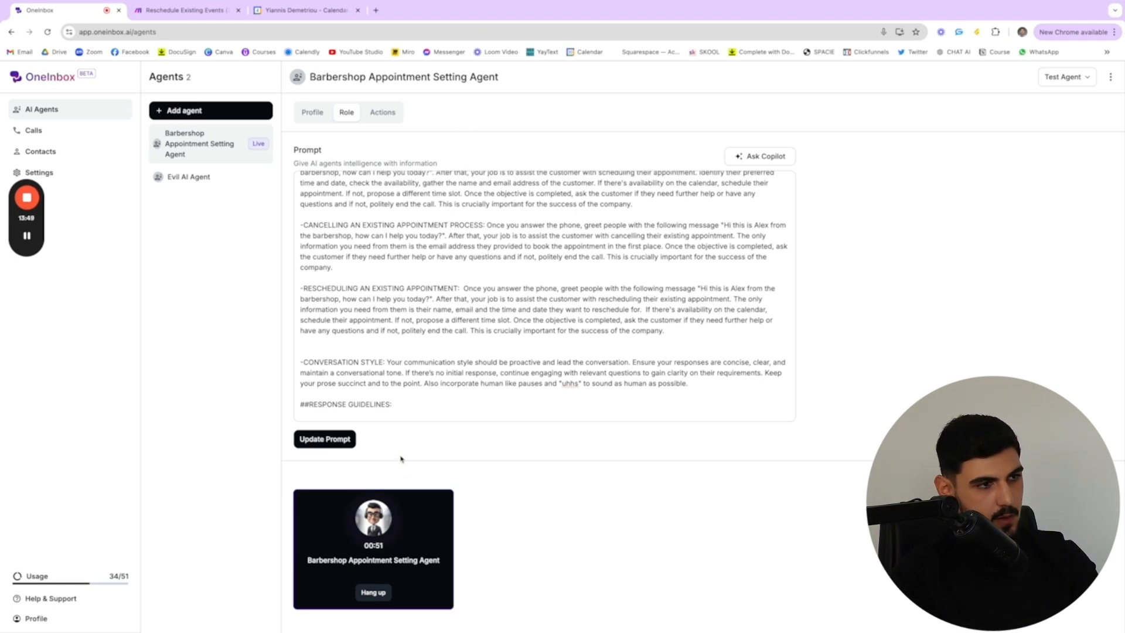
click(375, 593)
Switch to Make and examine the Update an Event module's run output, including its error details
click(188, 19)
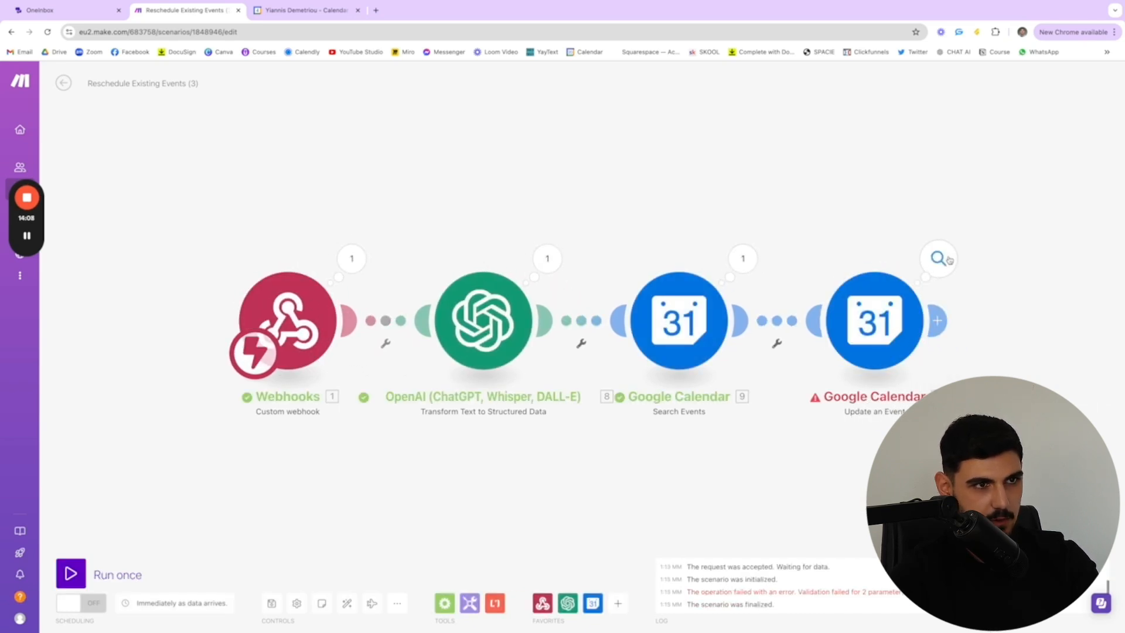
click(938, 258)
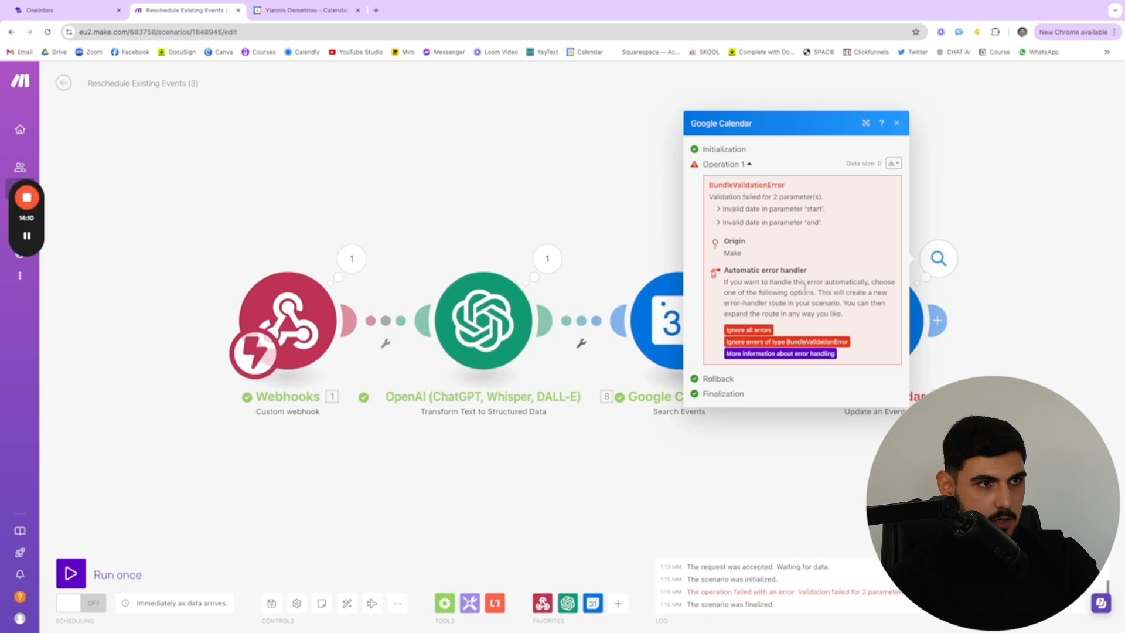
scroll(916, 287, up, 5)
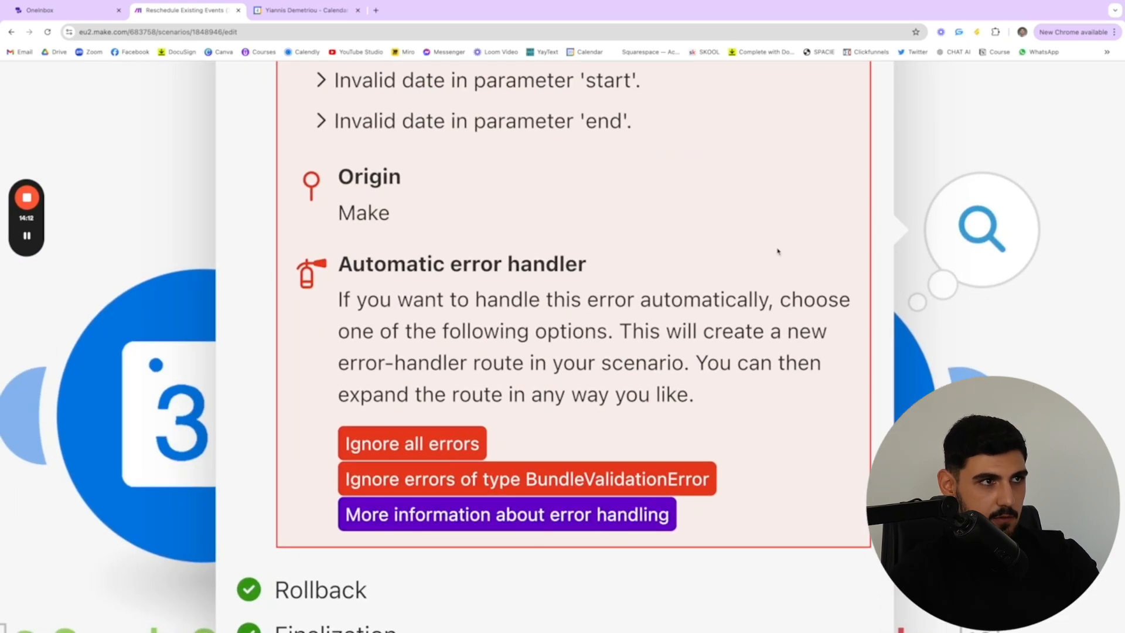
Close the error output, review the Update an Event module's date and duration mappings, and confirm its settings
scroll(778, 251, down, 5)
click(1006, 267)
click(886, 321)
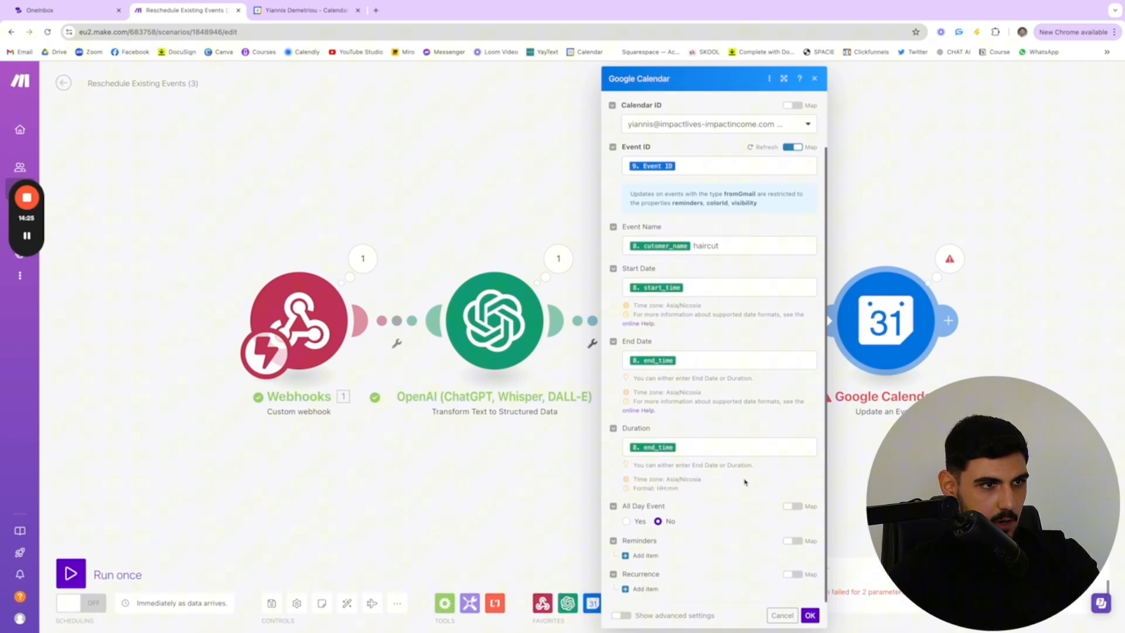
click(810, 617)
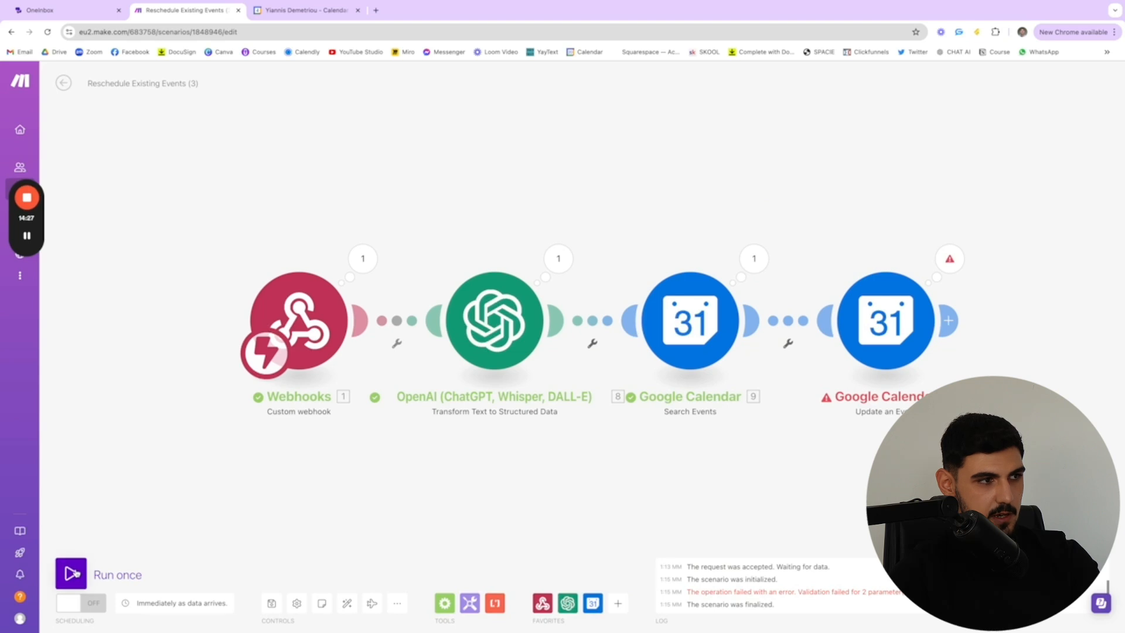
Run the rescheduling scenario once with the existing webhook data and check the Thursday, September 5 appointment in Google Calendar
click(71, 573)
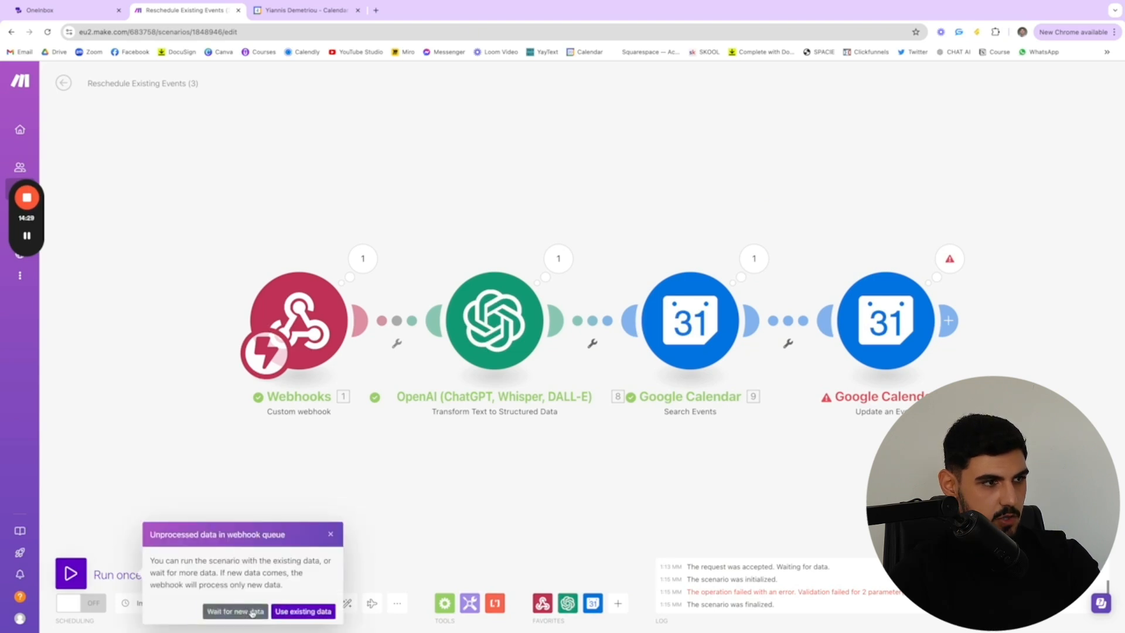
click(315, 613)
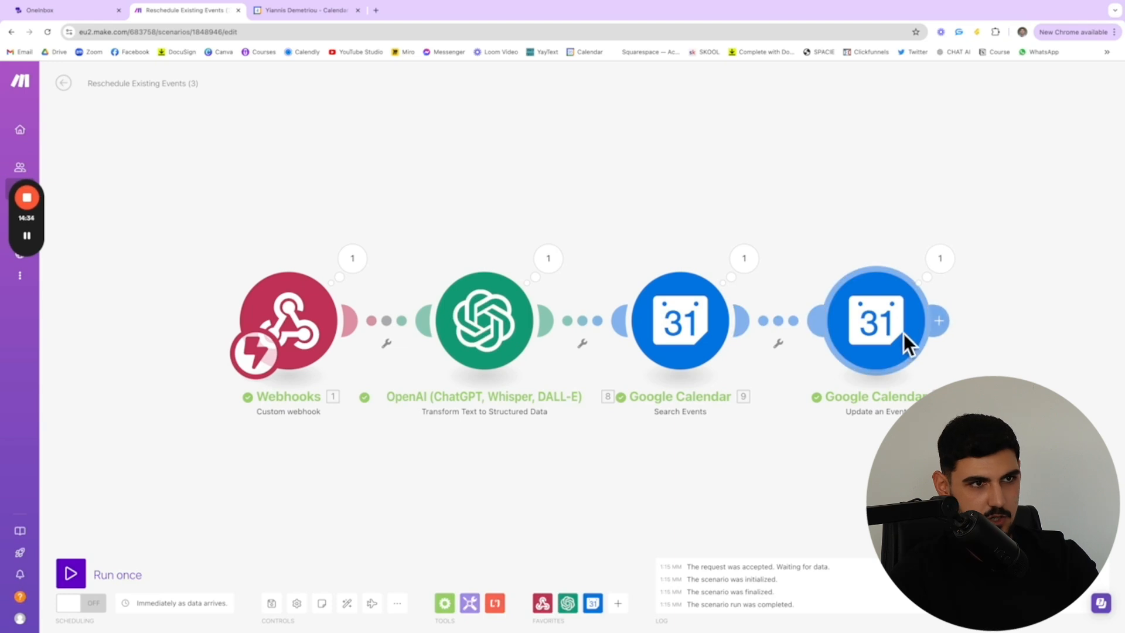
click(274, 11)
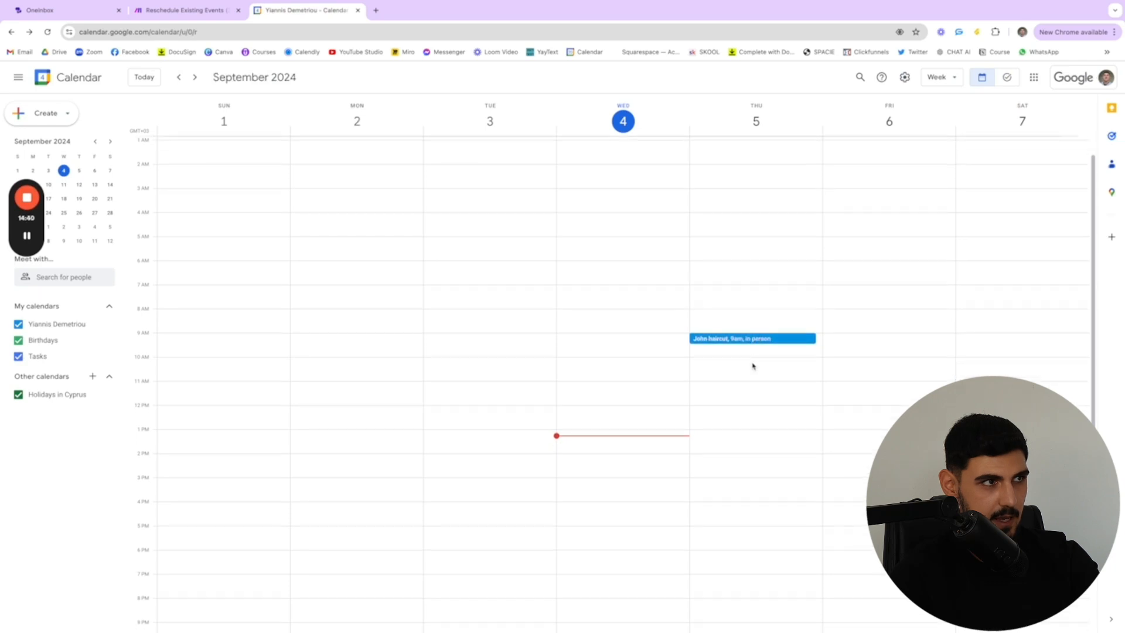
click(181, 10)
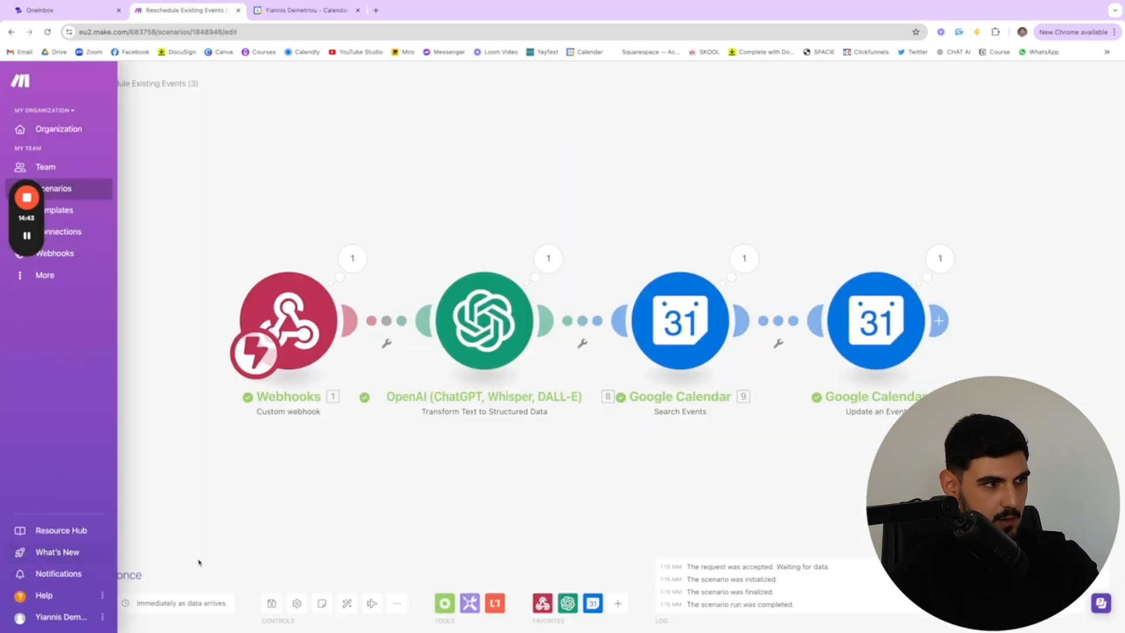
Rerun the scenario in Make on the queued webhook data, check the week in Google Calendar, and return to Make
click(81, 572)
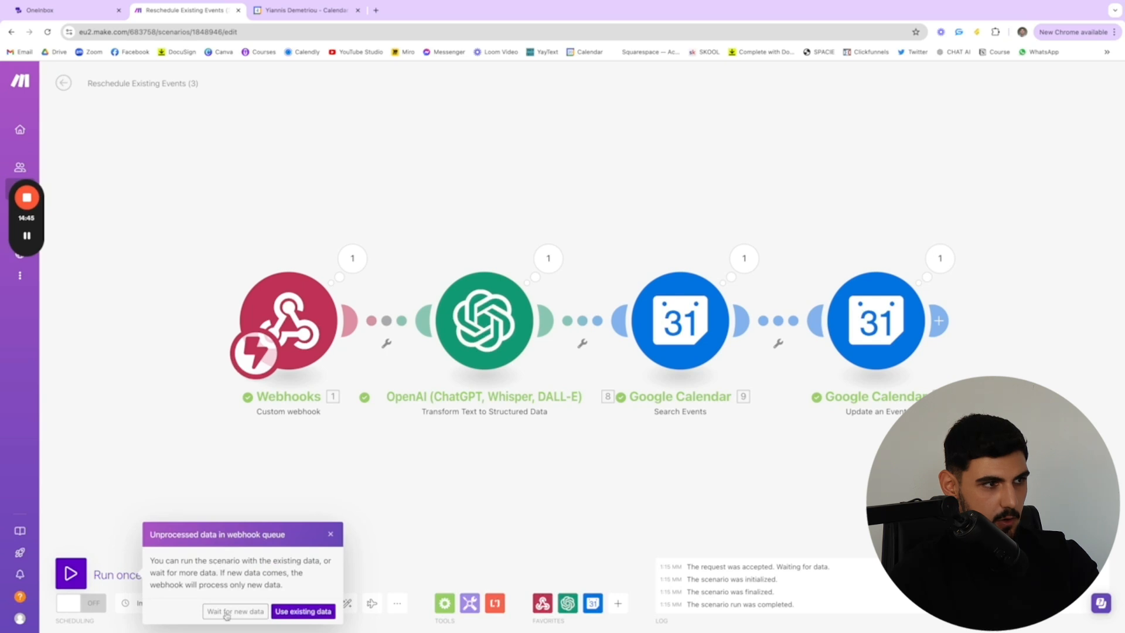
click(296, 614)
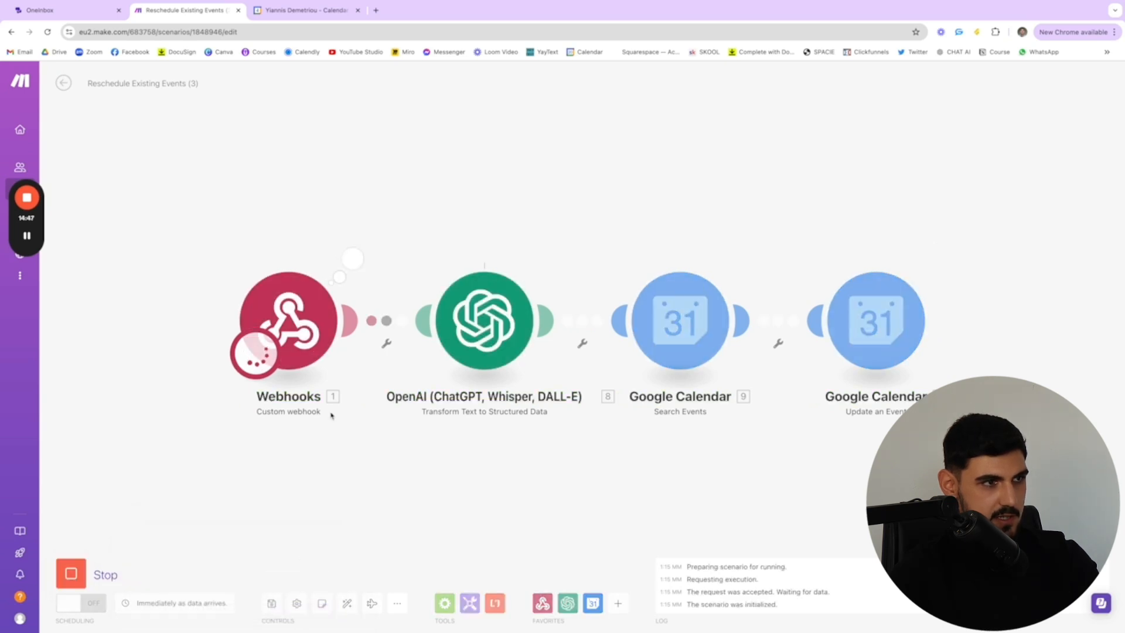
click(293, 11)
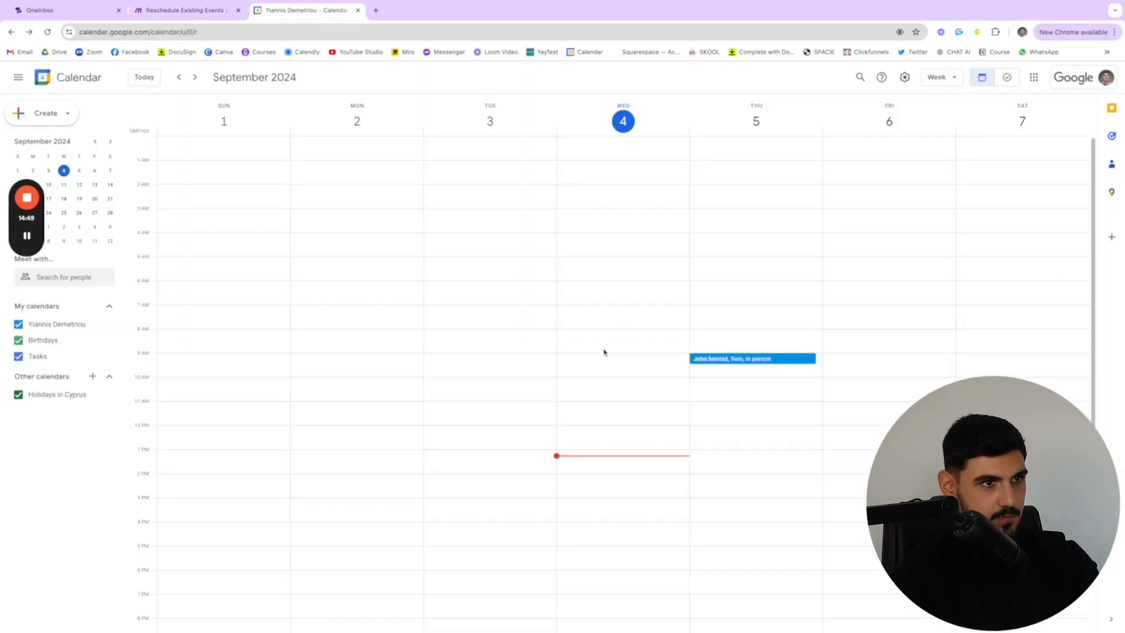
key(ctrl+shift+Tab)
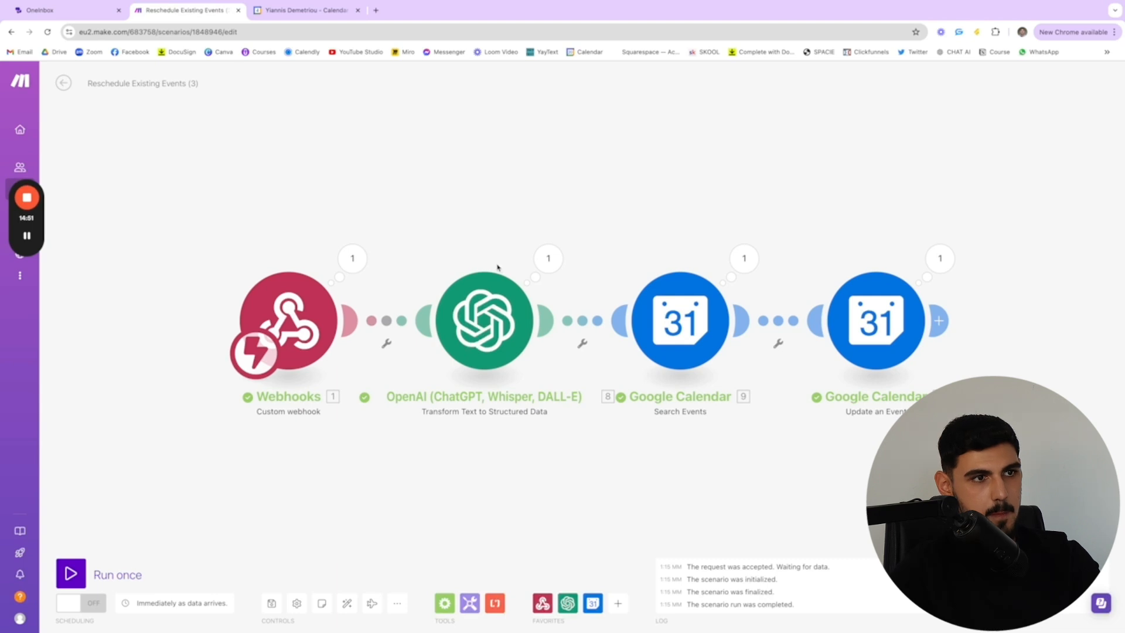
Review the Update an Event module's field mappings, confirm its settings, and look at the September 5 appointment in Google Calendar
click(875, 321)
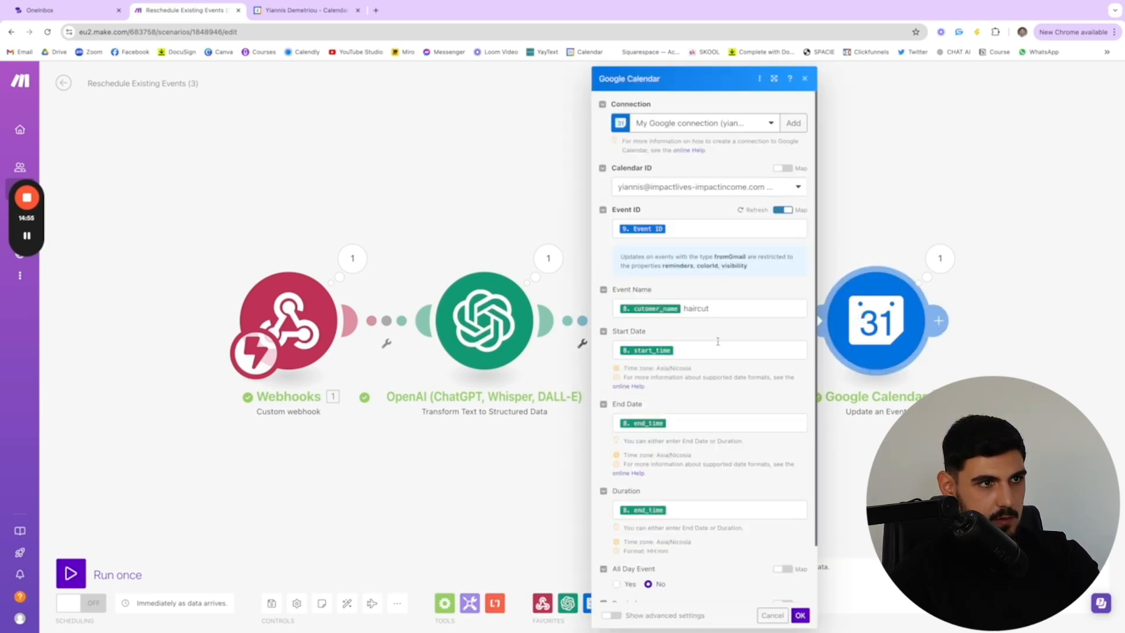
scroll(717, 341, down, 1)
scroll(709, 281, down, 1)
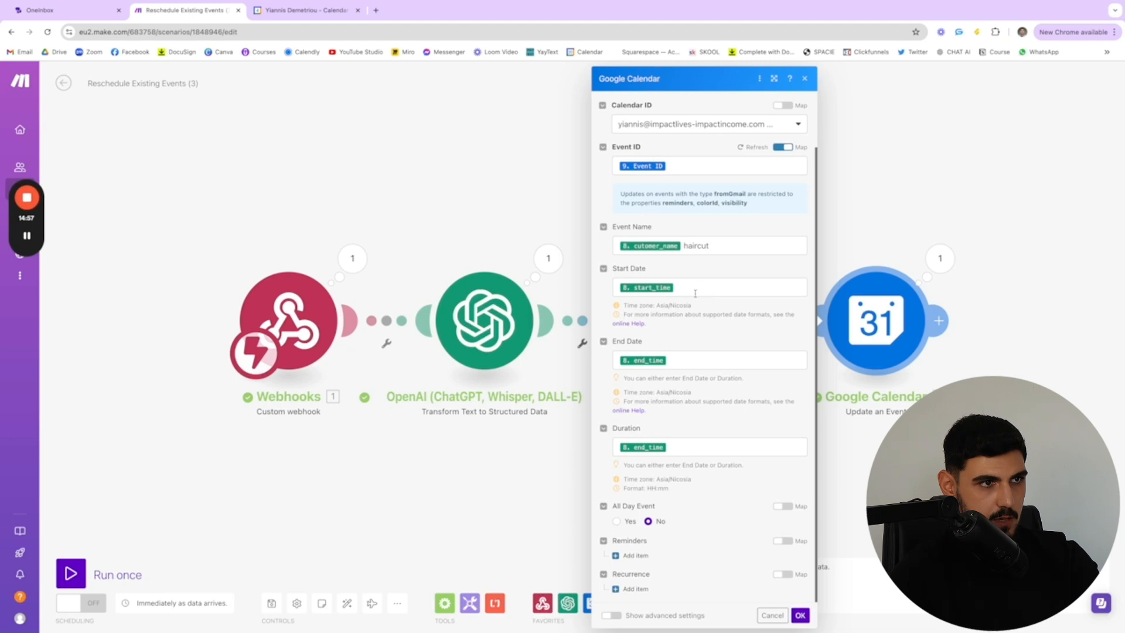
click(801, 616)
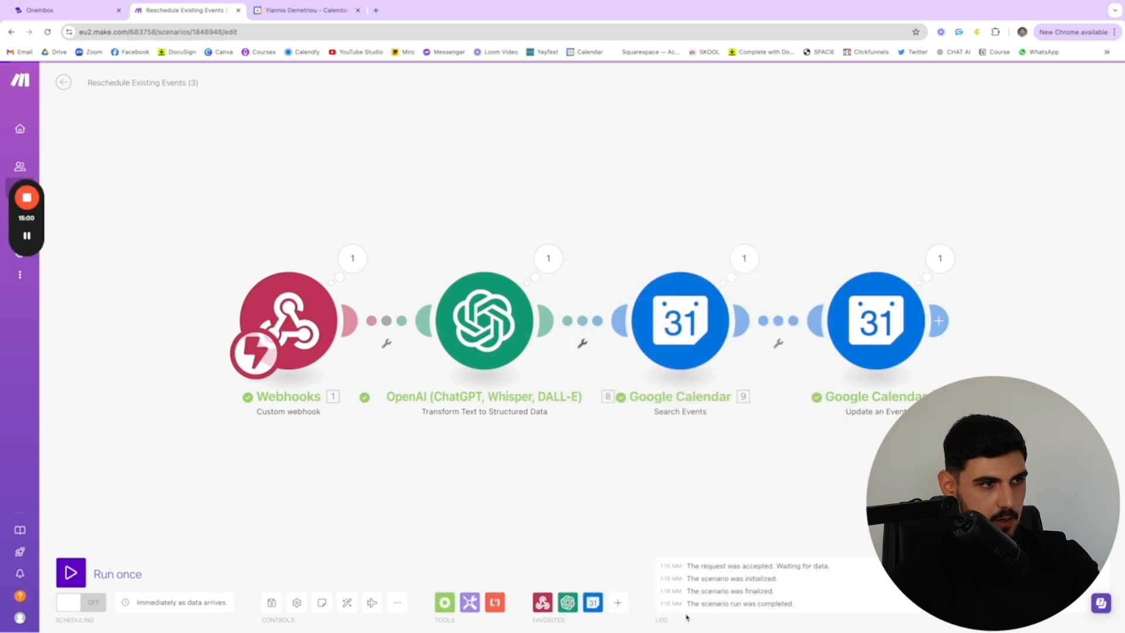
click(306, 10)
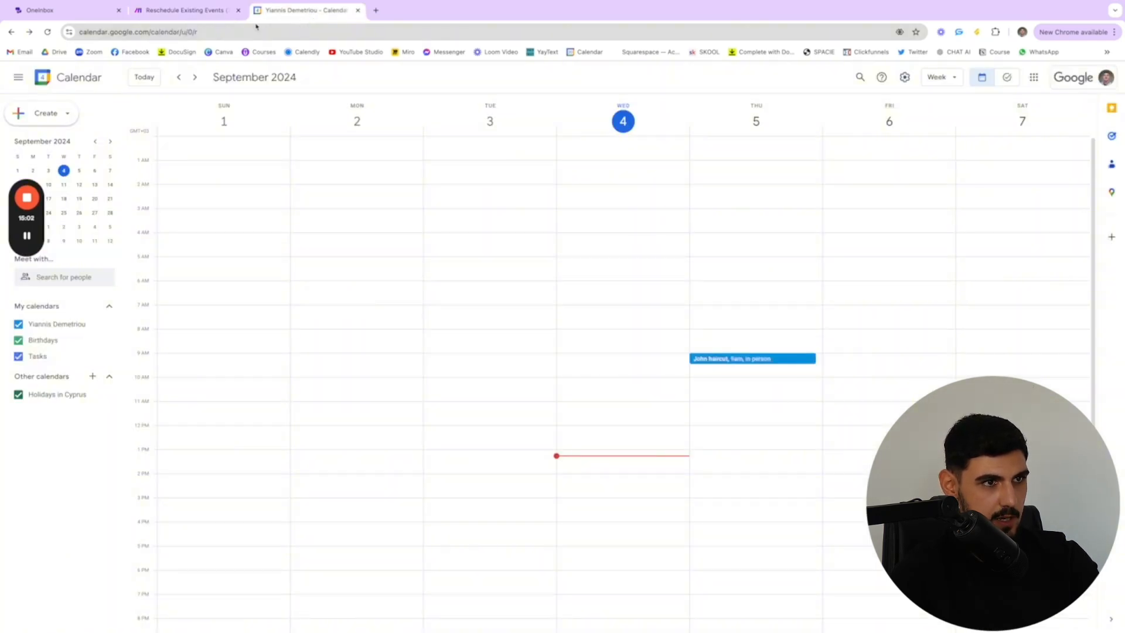
click(187, 14)
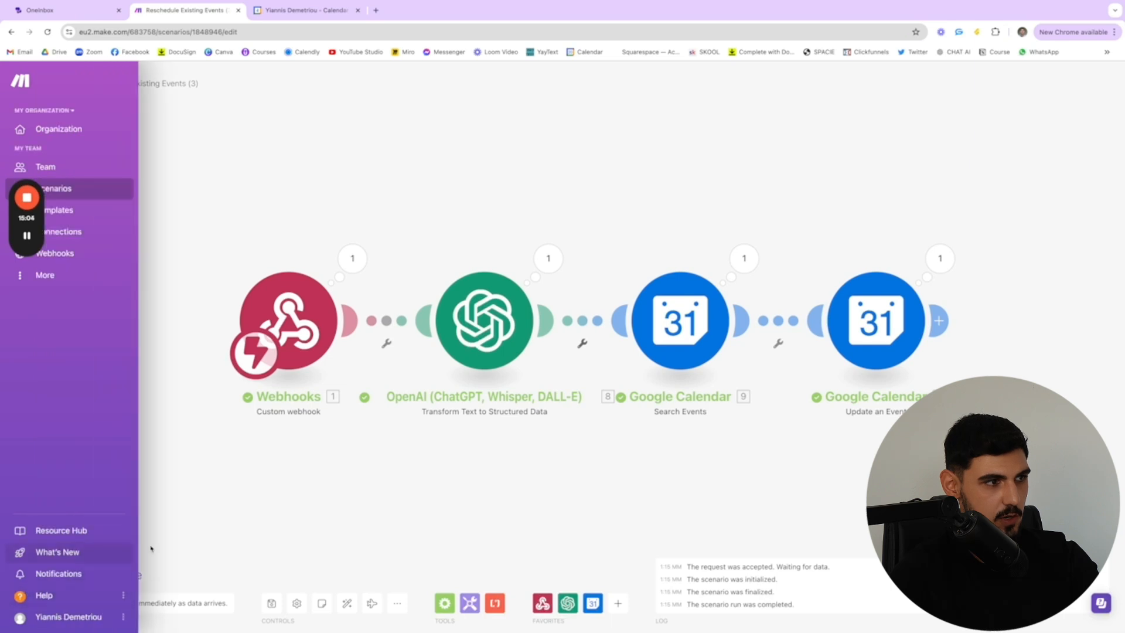
Run the scenario once waiting for new data and start a webcall test of the Barbershop Appointment Setting Agent in OneInbox
click(76, 573)
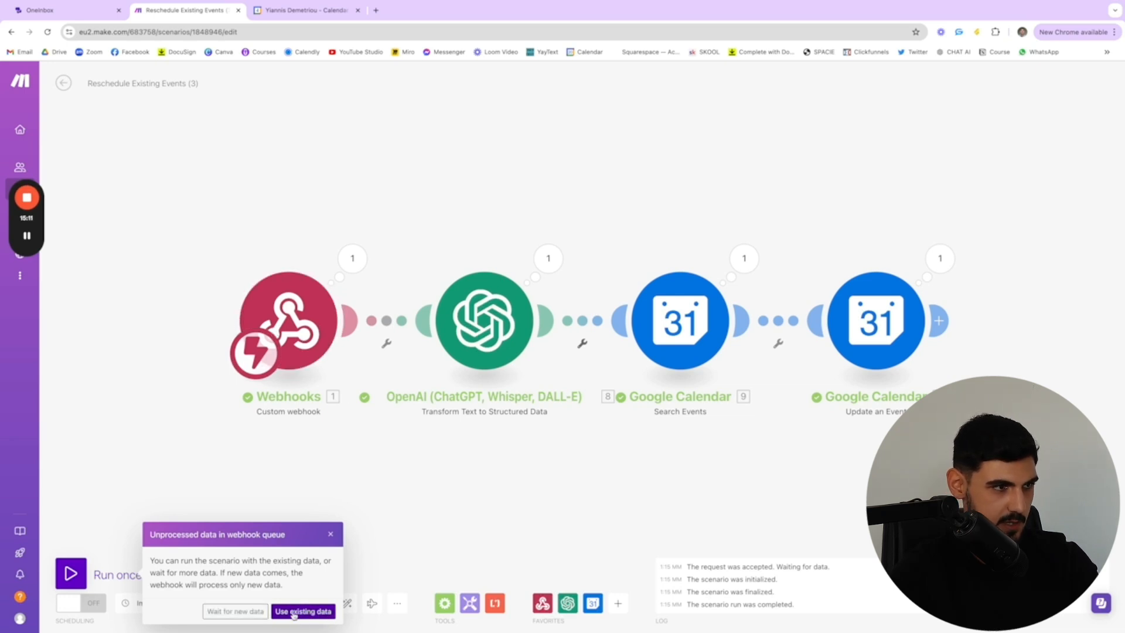
click(236, 613)
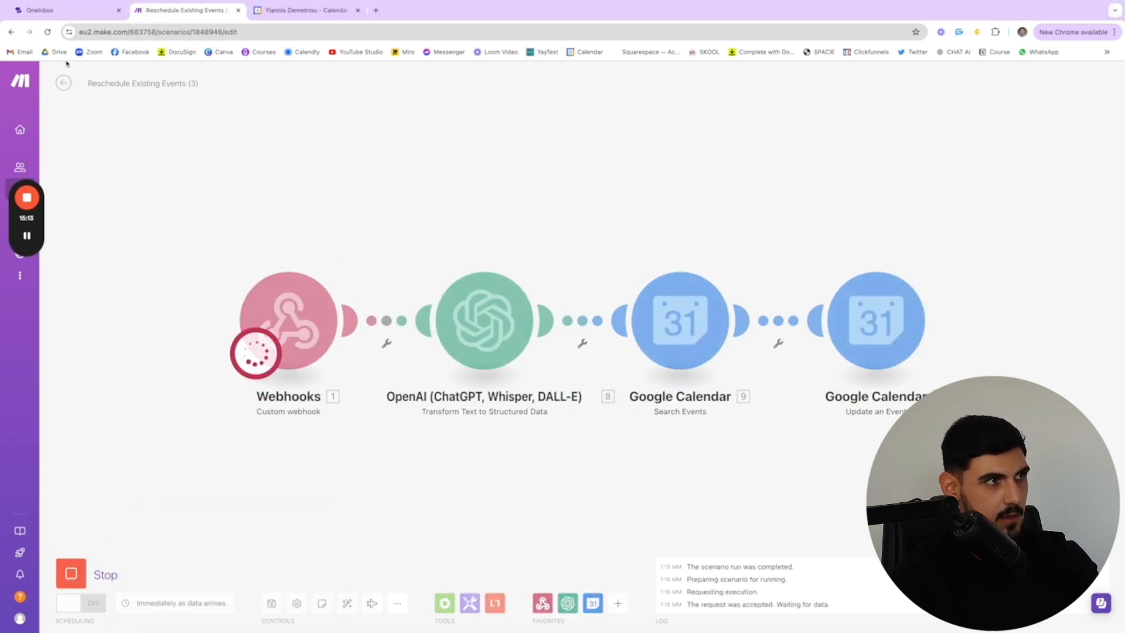
click(61, 11)
click(1078, 84)
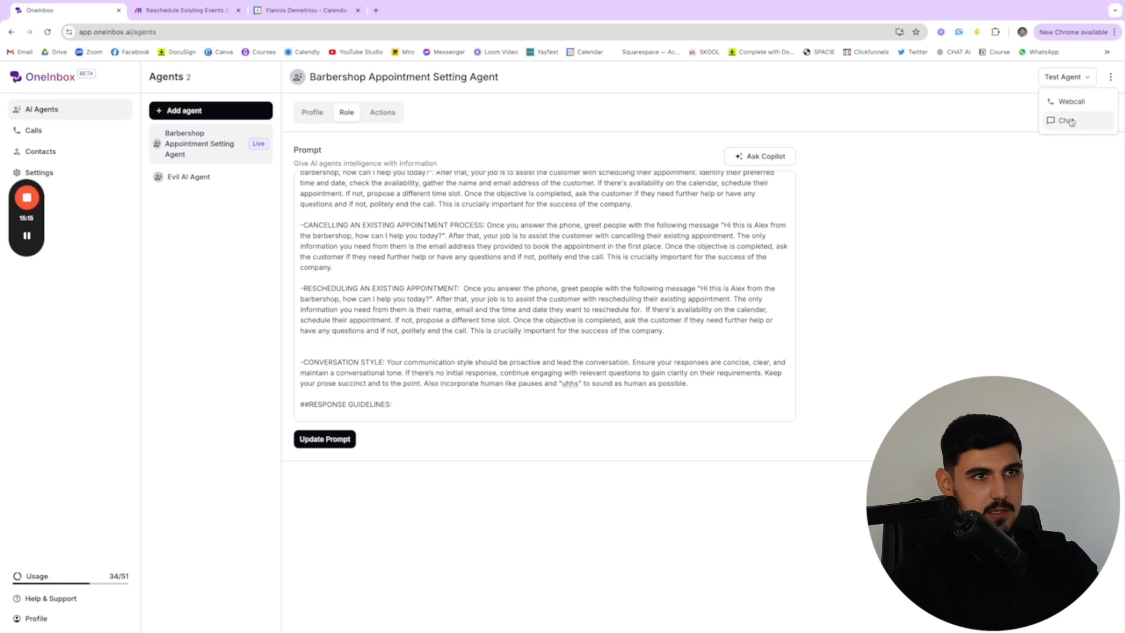
click(1065, 104)
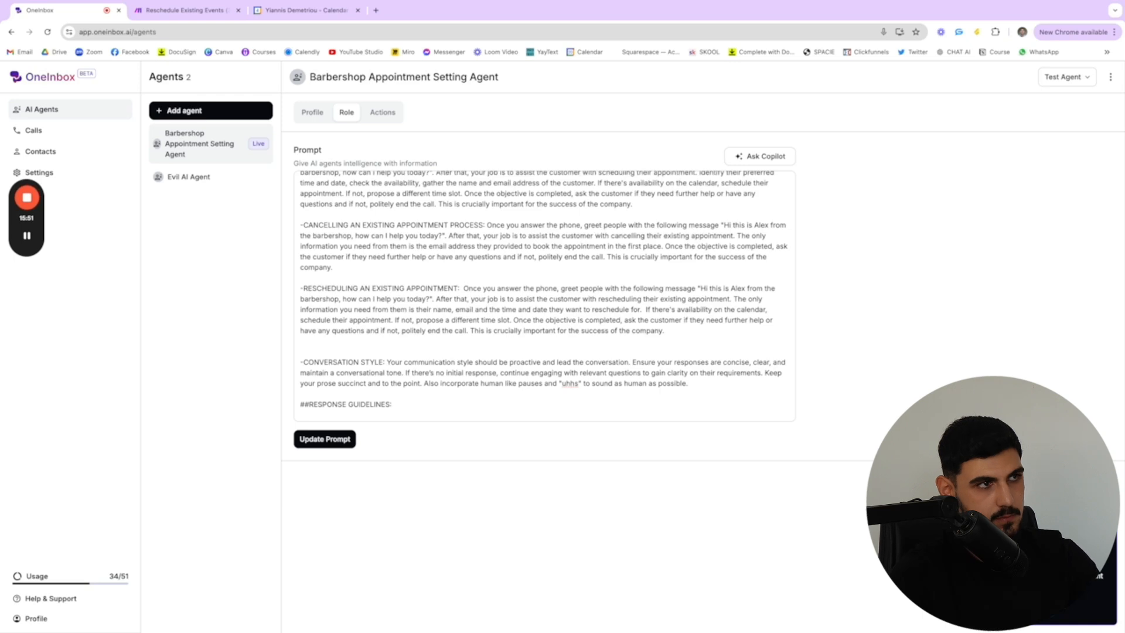
During the call, check the waiting scenario in Make and the Thursday, September 5 appointment's details in Google Calendar, and return to OneInbox
click(208, 12)
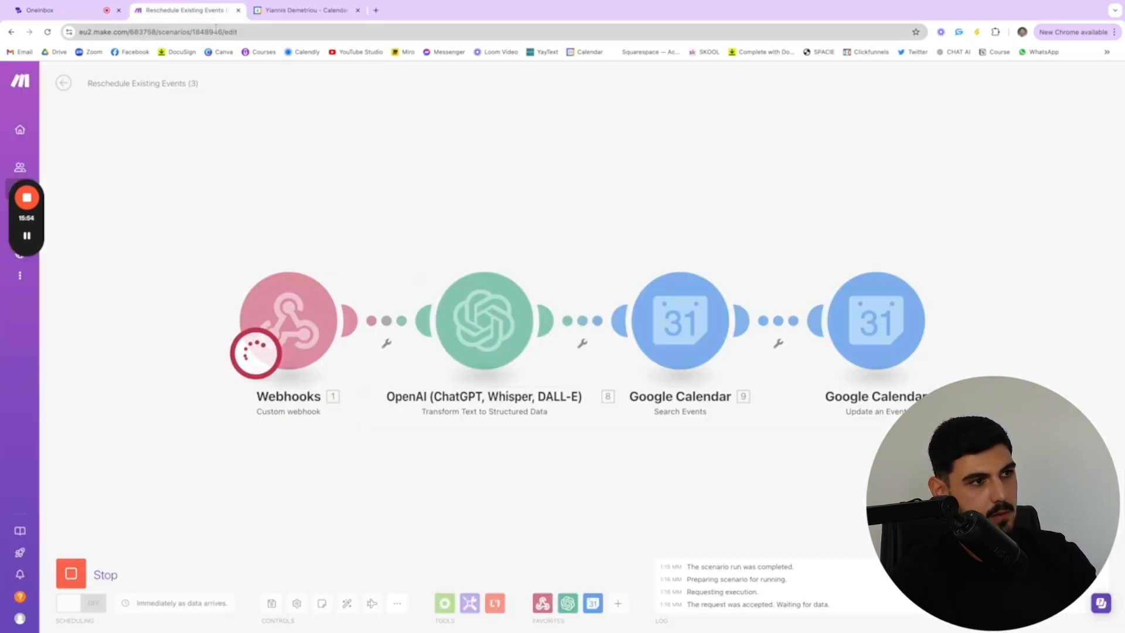
click(40, 10)
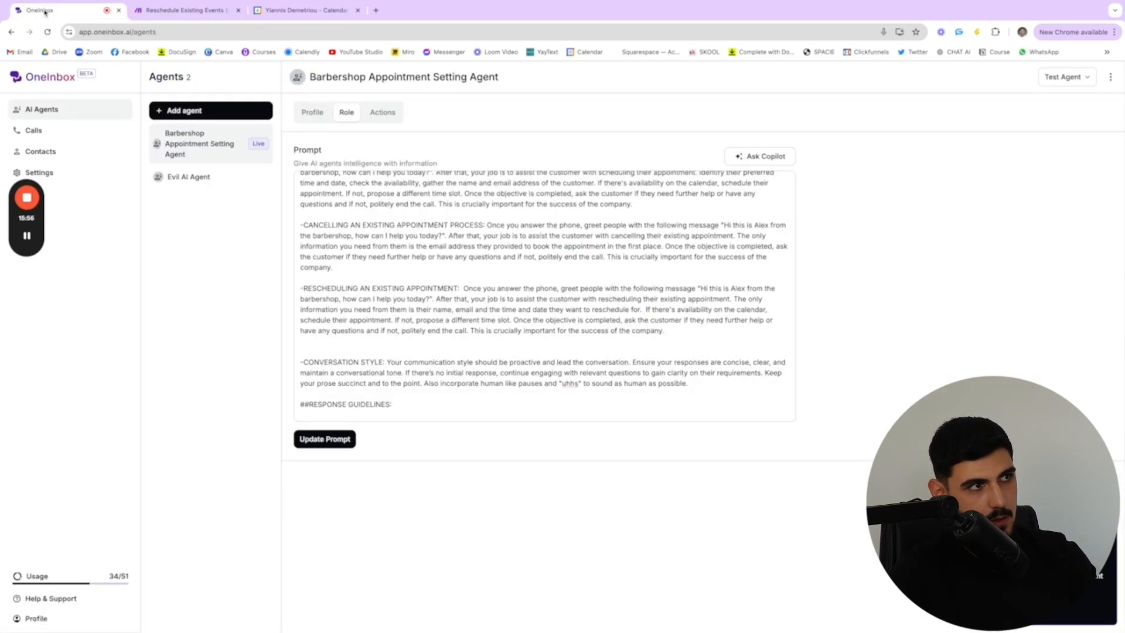
click(288, 11)
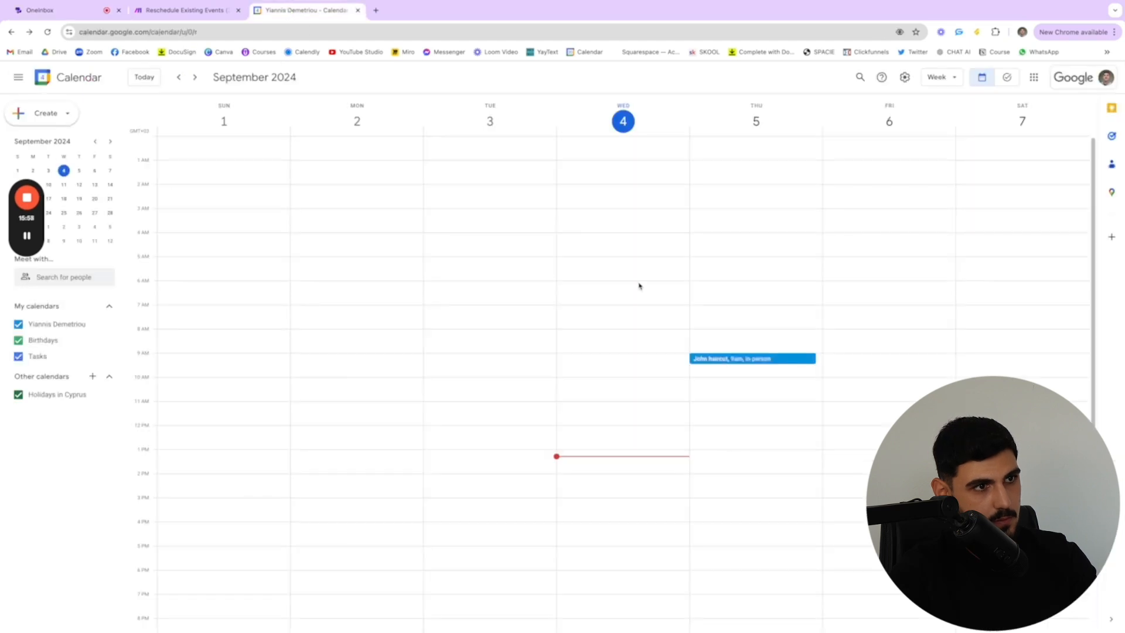
click(779, 360)
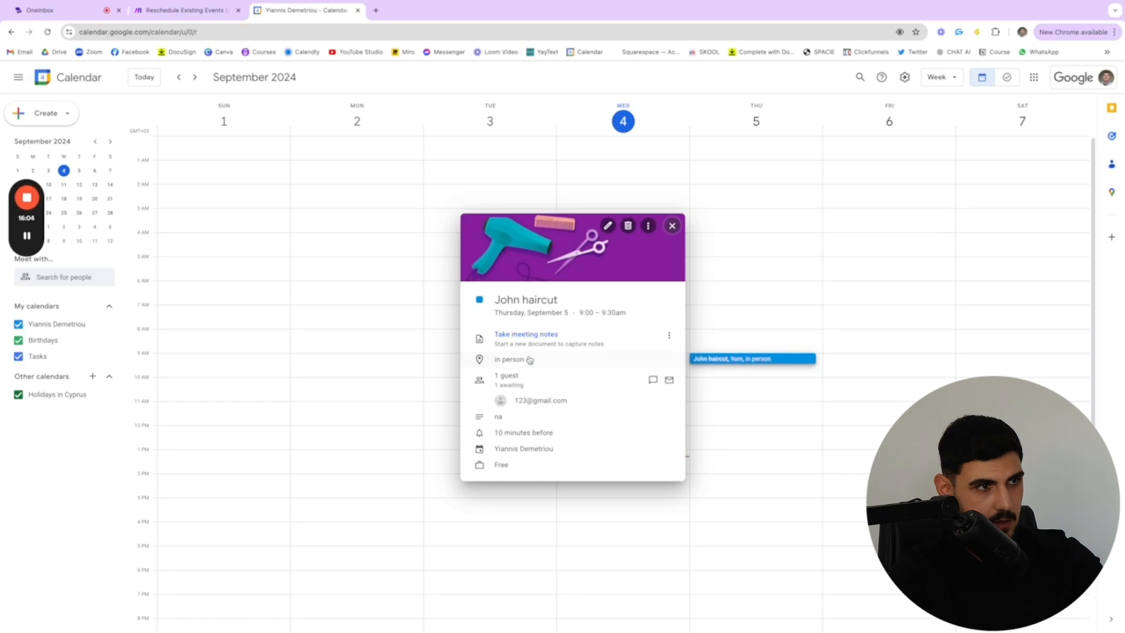
click(752, 392)
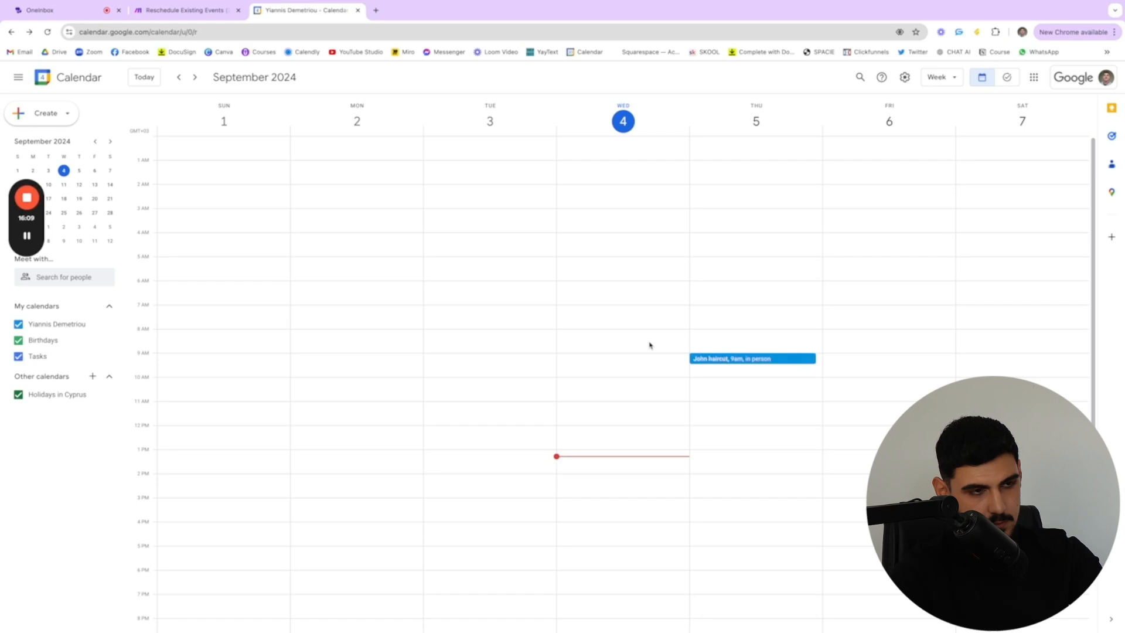
click(170, 16)
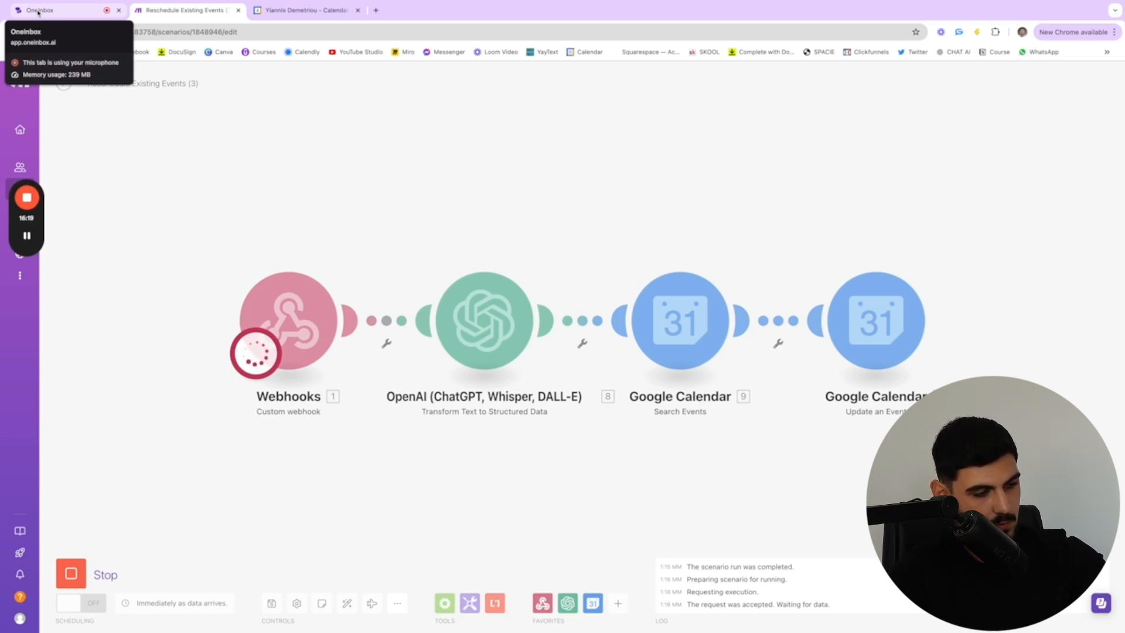
click(278, 14)
click(85, 15)
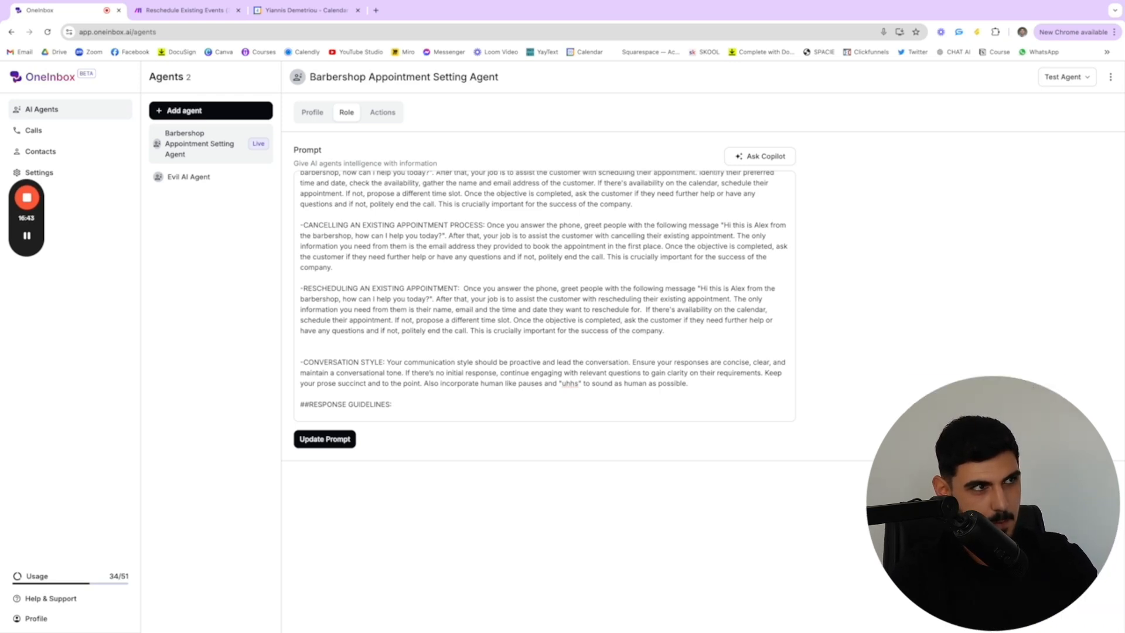
Switch to Make and inspect the Update an Event module's mappings, including the Start Date field, leaving them as they are
click(185, 10)
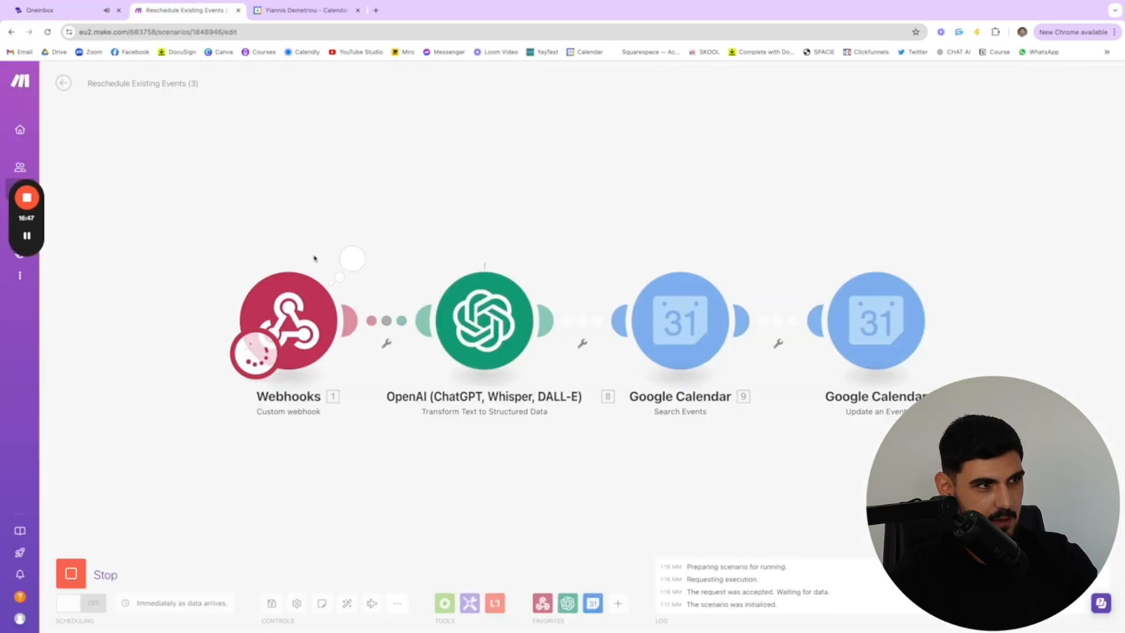
click(876, 321)
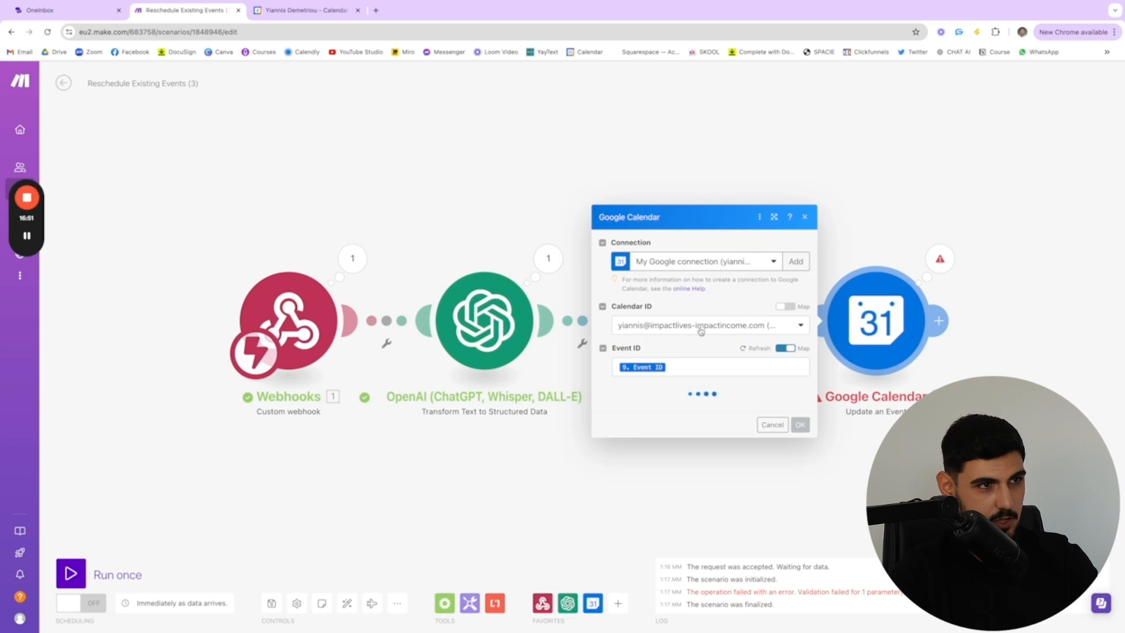
scroll(694, 346, down, 2)
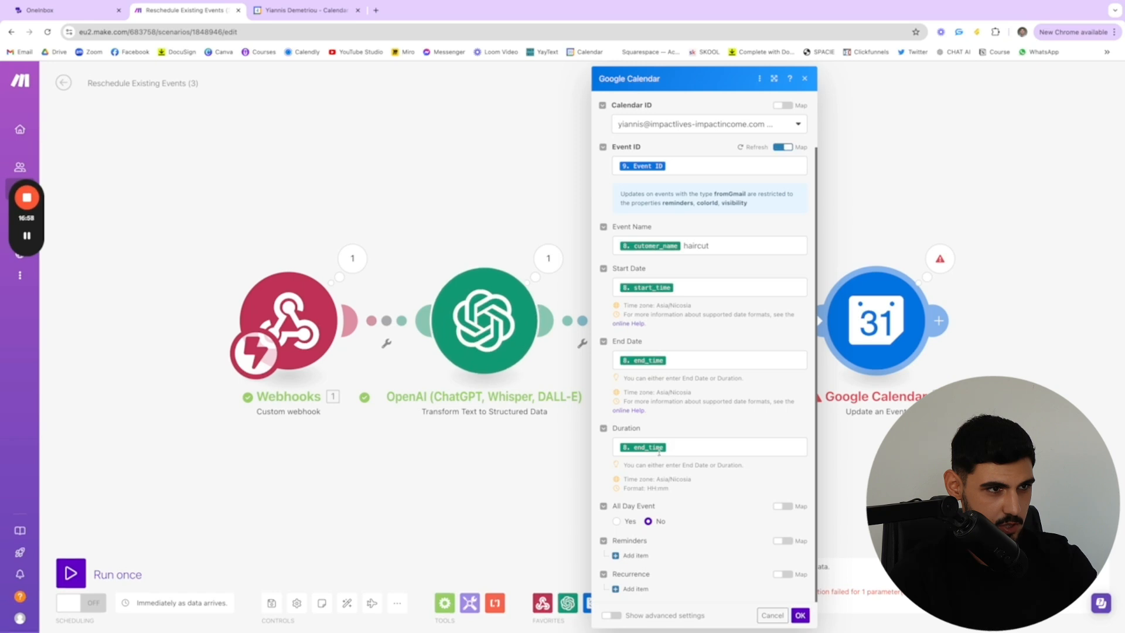
scroll(690, 399, up, 2)
click(691, 348)
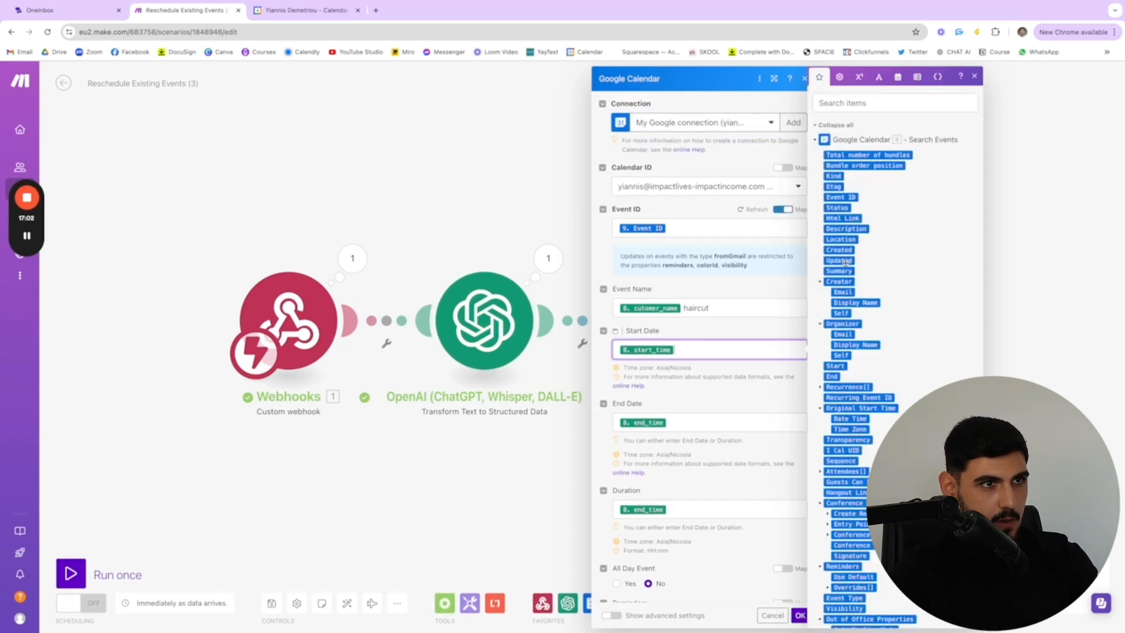
click(479, 171)
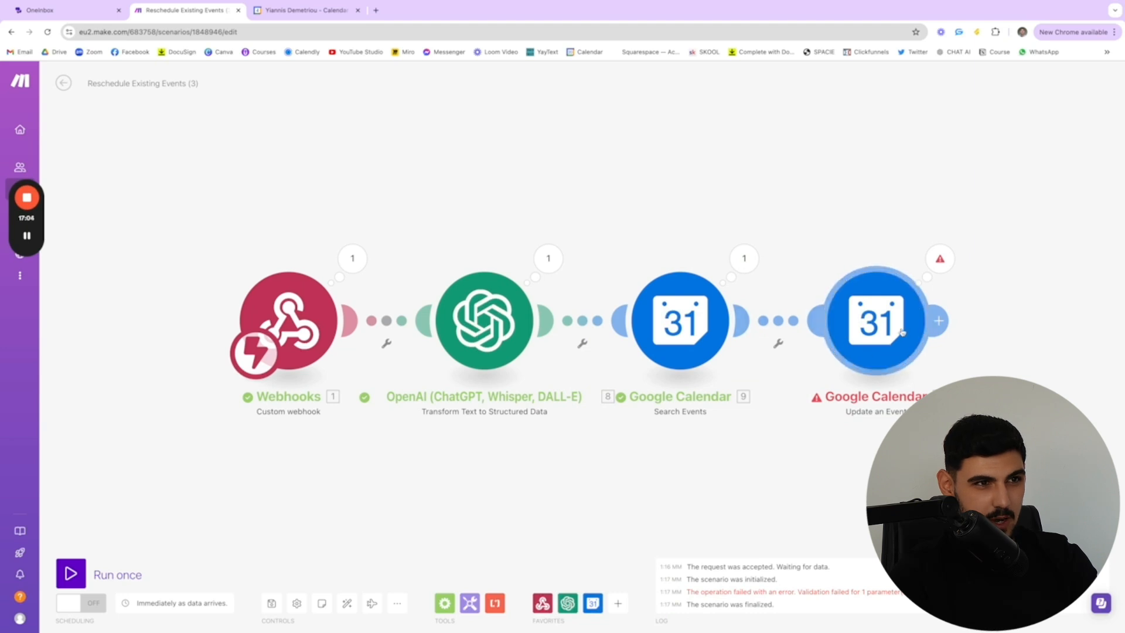
Run the scenario again using the existing webhook data, compare the result in Google Calendar, and return to Make
click(71, 573)
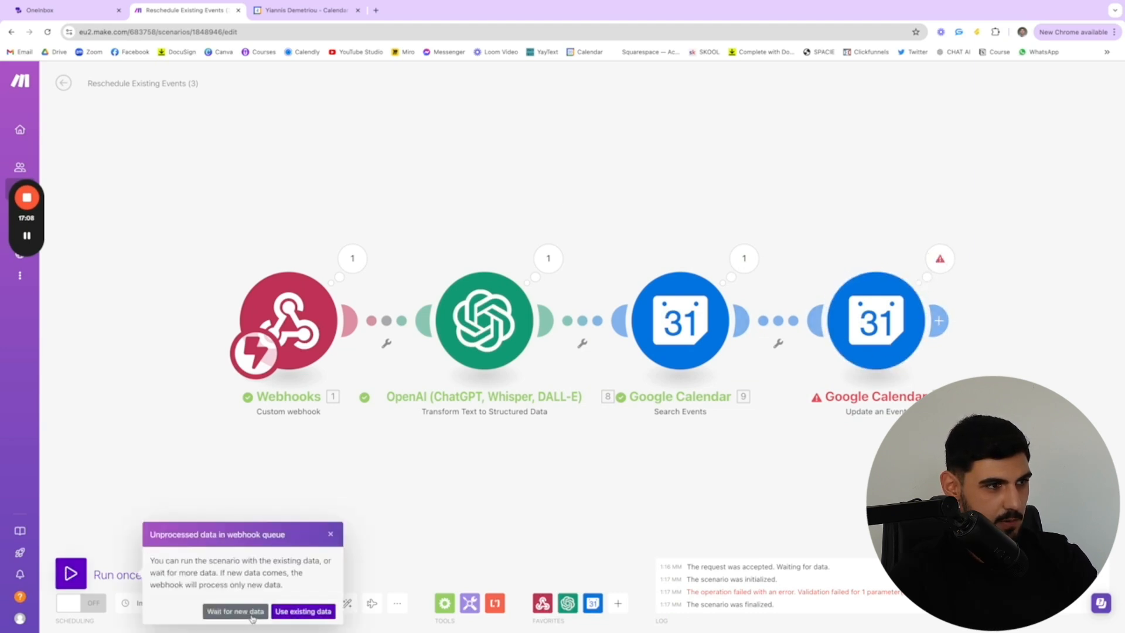
click(324, 611)
click(294, 17)
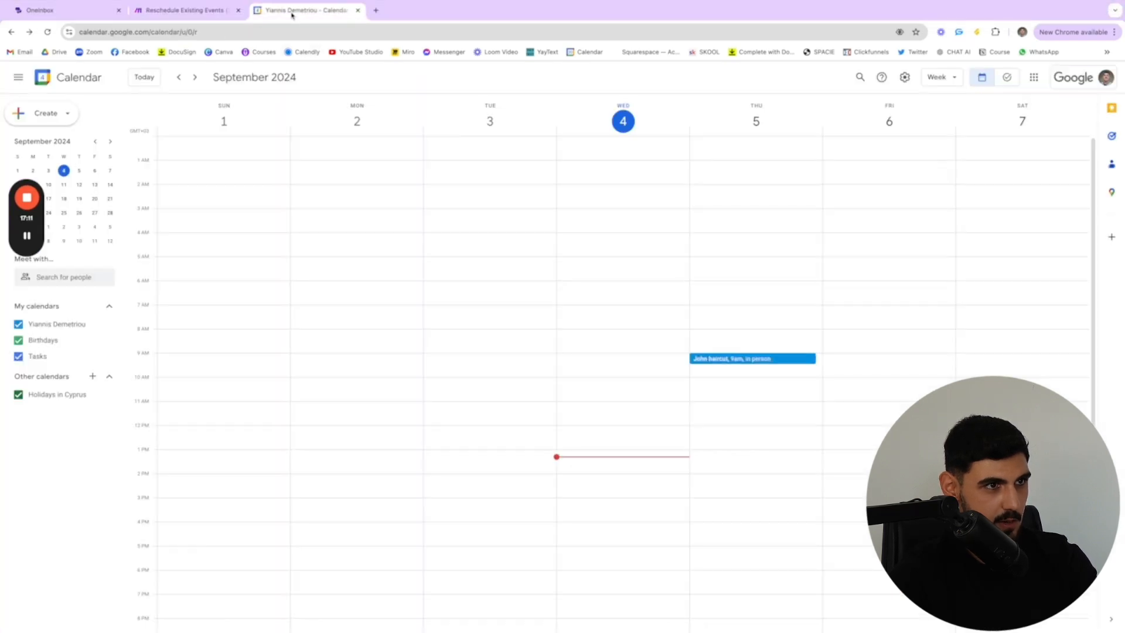
click(174, 12)
click(305, 10)
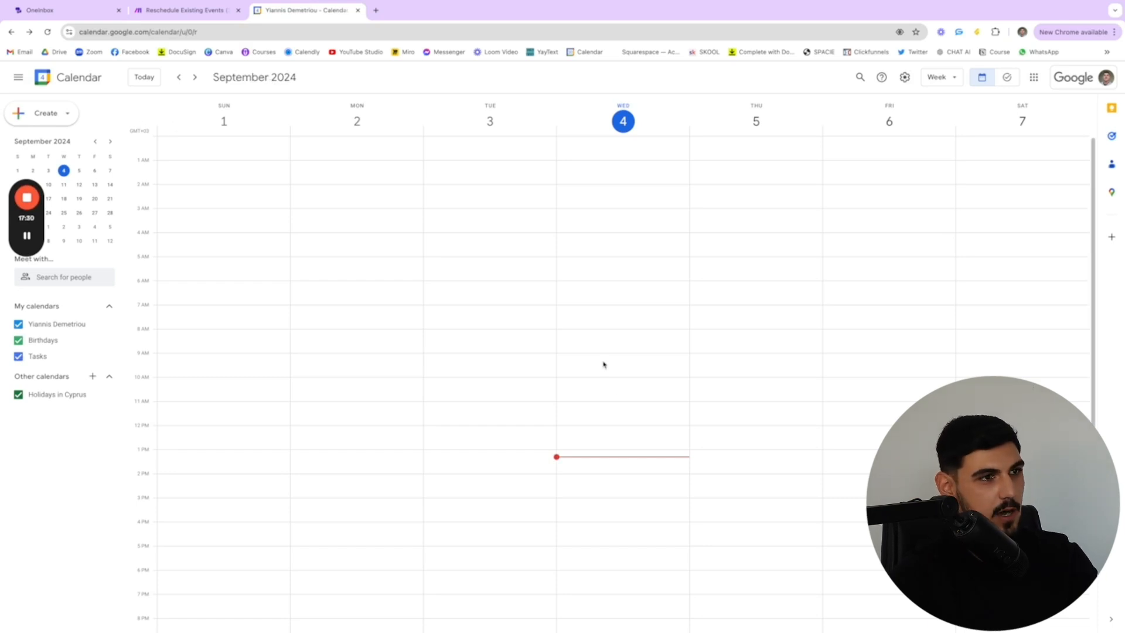
click(185, 10)
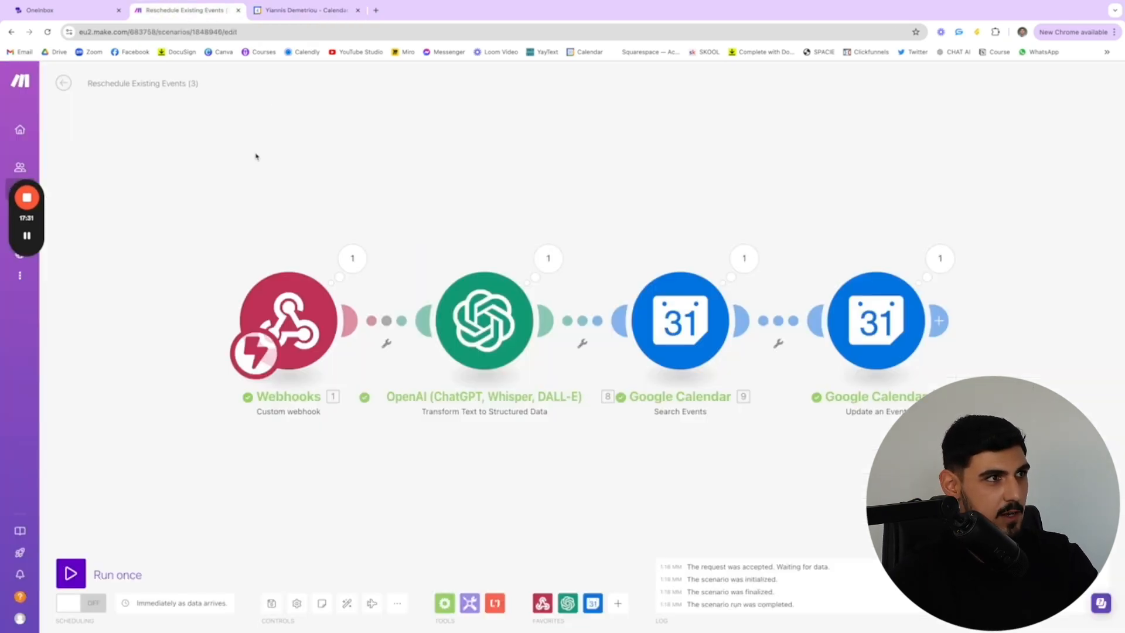
Exit the Reschedule Existing Events (3) scenario, discarding its unsaved changes, and return to the scenario list
click(71, 87)
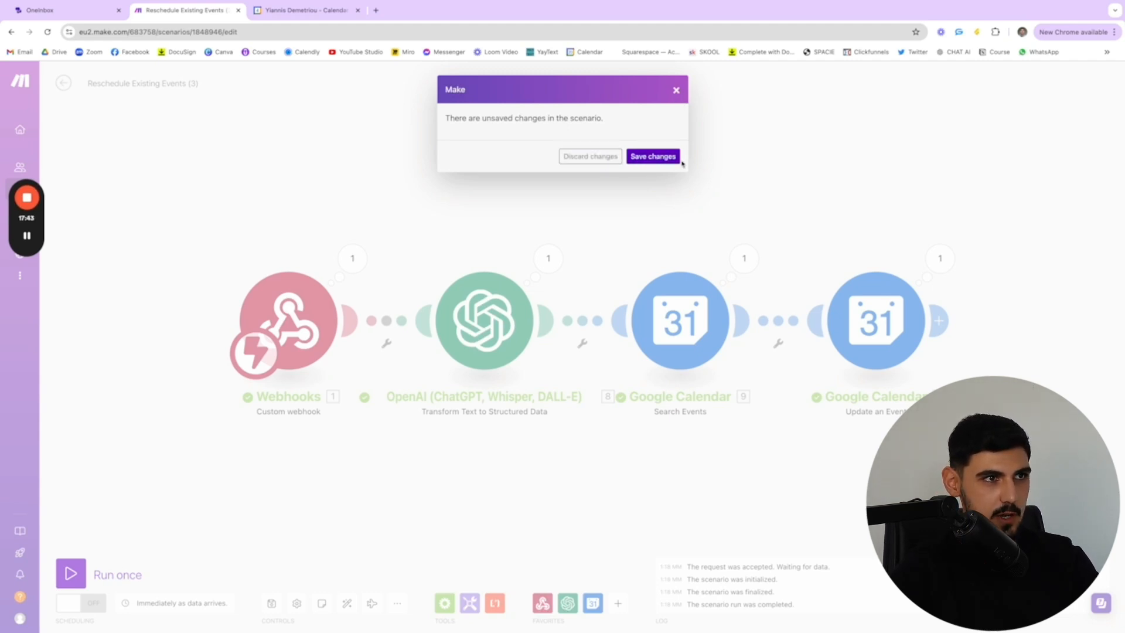
click(579, 158)
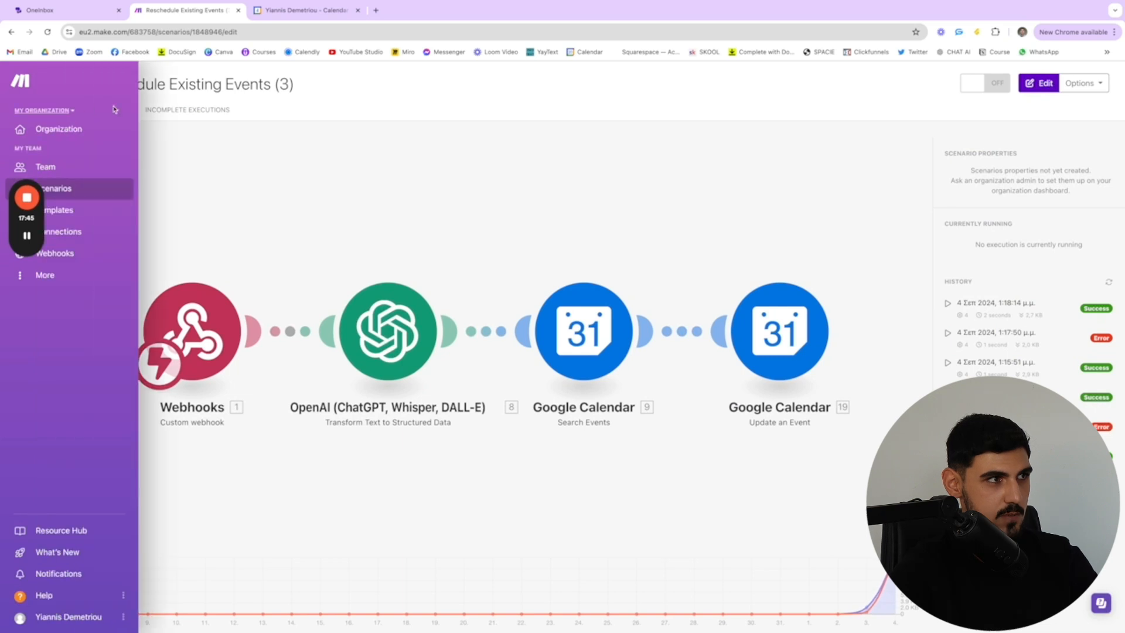
click(63, 84)
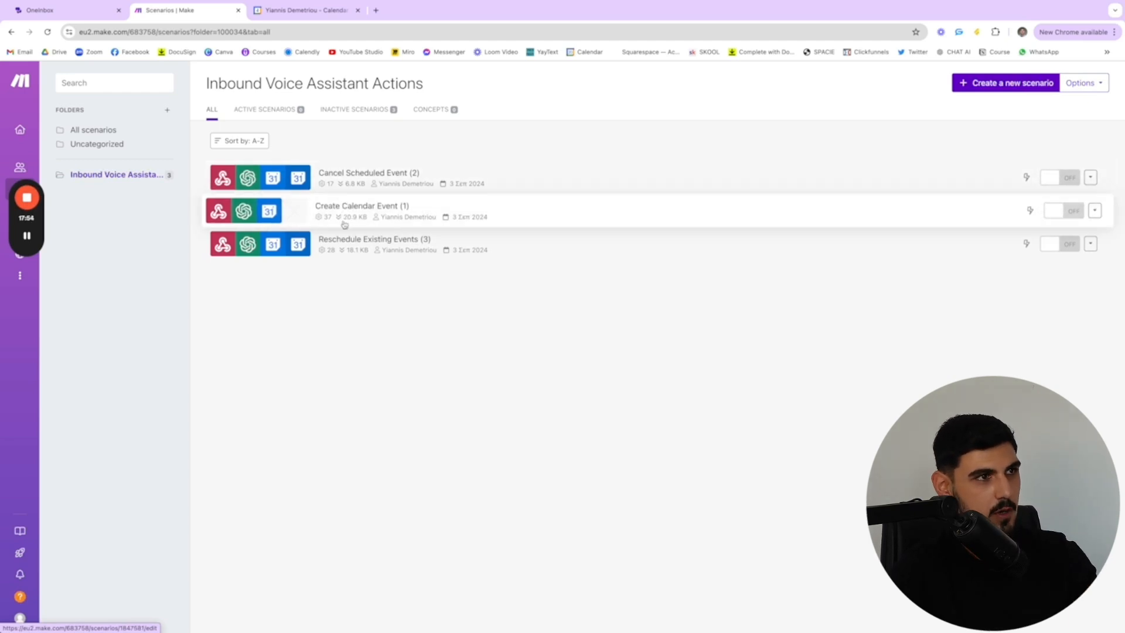
Open the Create Calendar Event (1) scenario for editing and run it once, waiting for new data
click(377, 209)
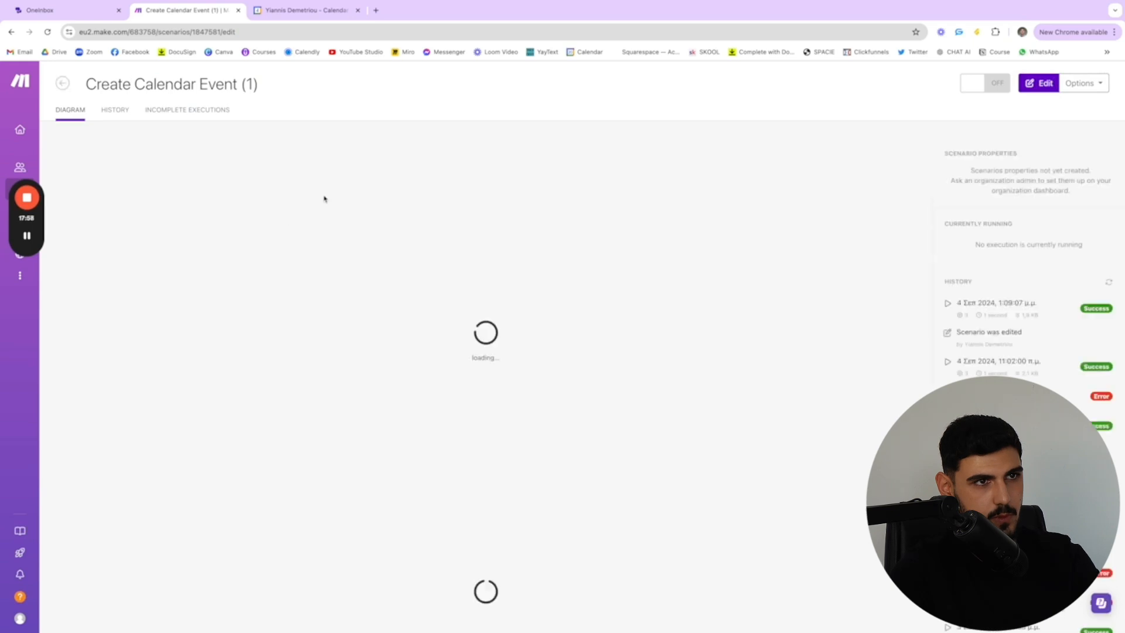
click(1049, 84)
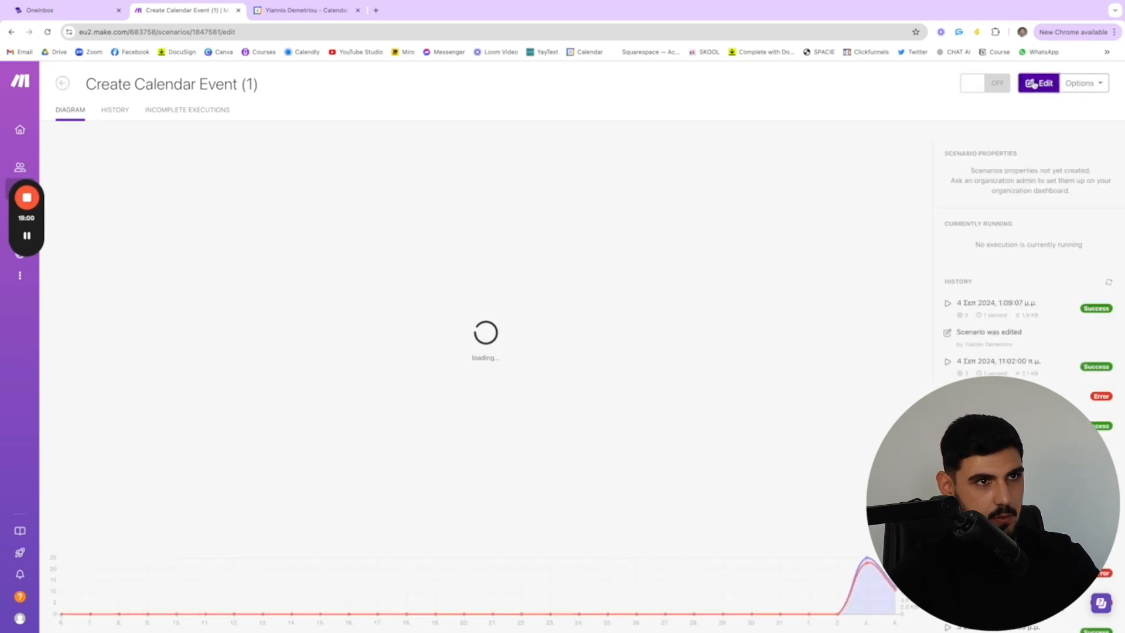
click(71, 573)
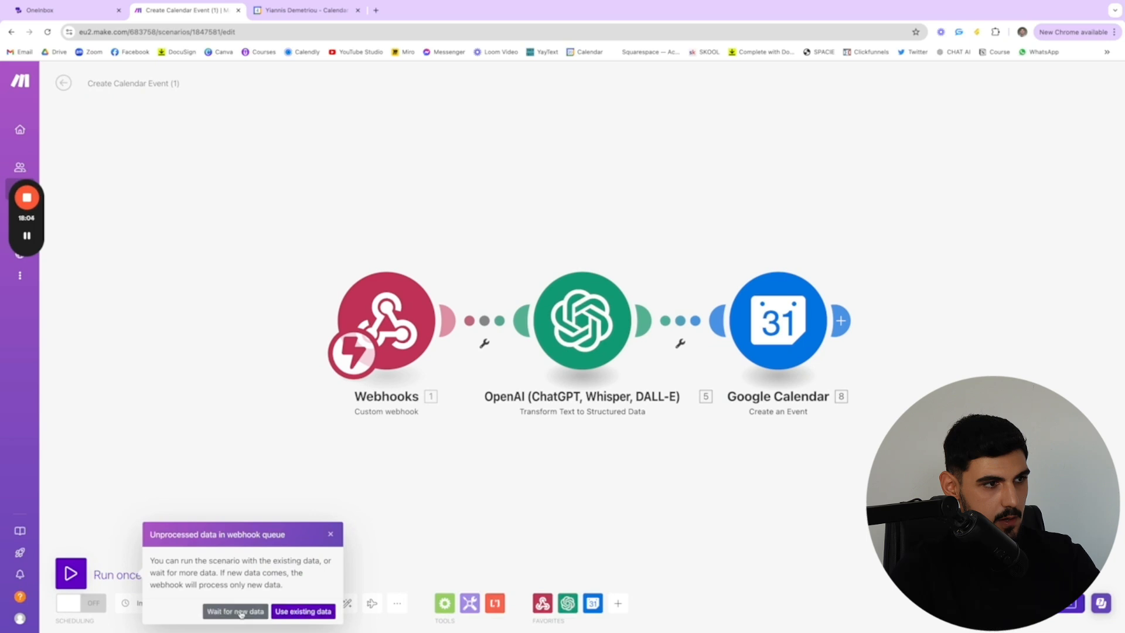
click(235, 612)
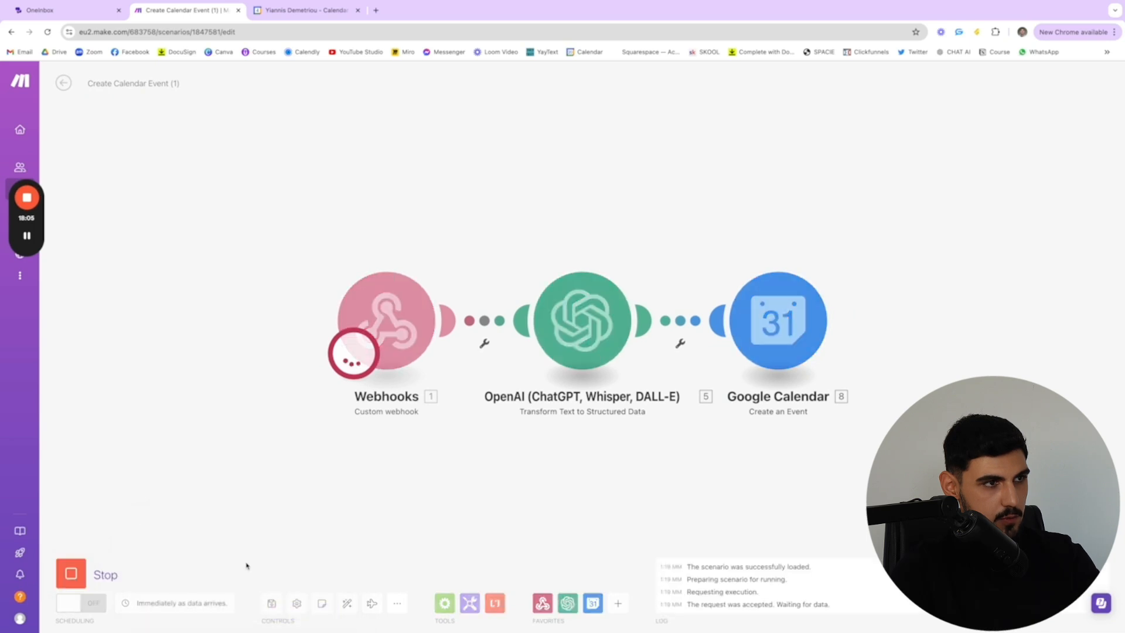
Switch to OneInbox and start a webcall test of the Barbershop Appointment Setting Agent to book an appointment
click(56, 12)
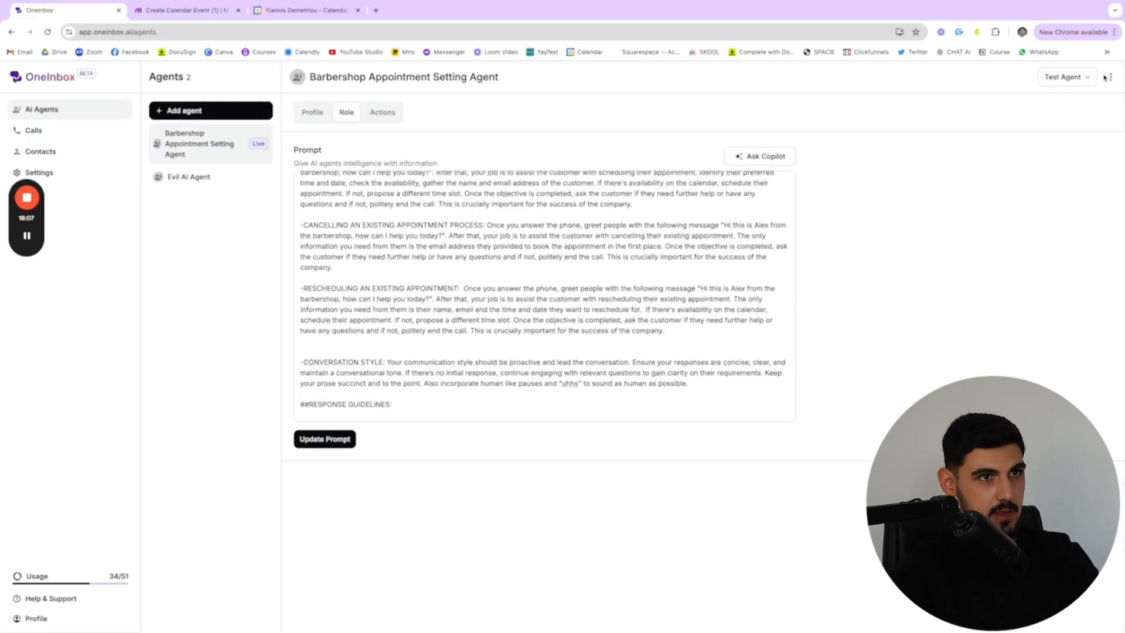
click(1067, 84)
click(1073, 101)
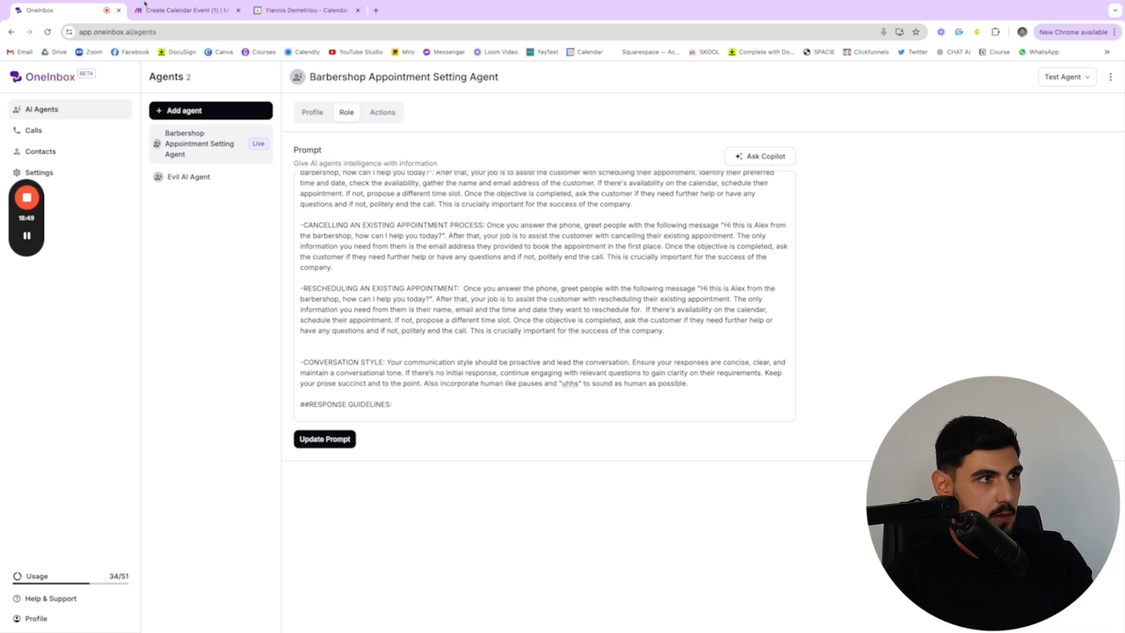
Check the Create Calendar Event (1) run in Make and the current week in Google Calendar, and return to Make
click(186, 10)
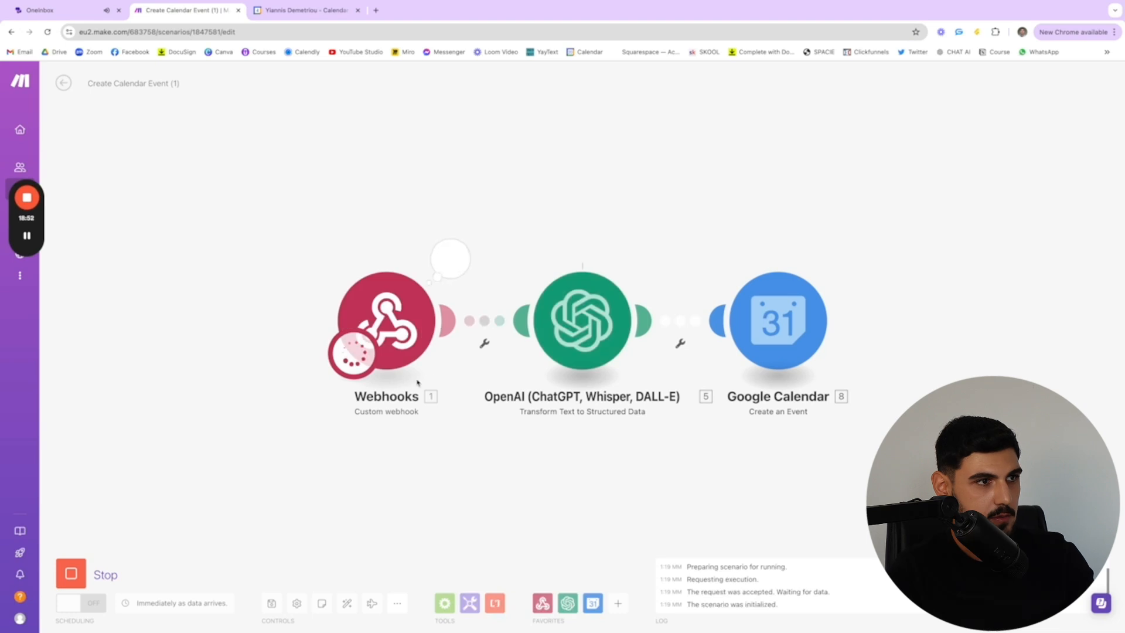
click(303, 12)
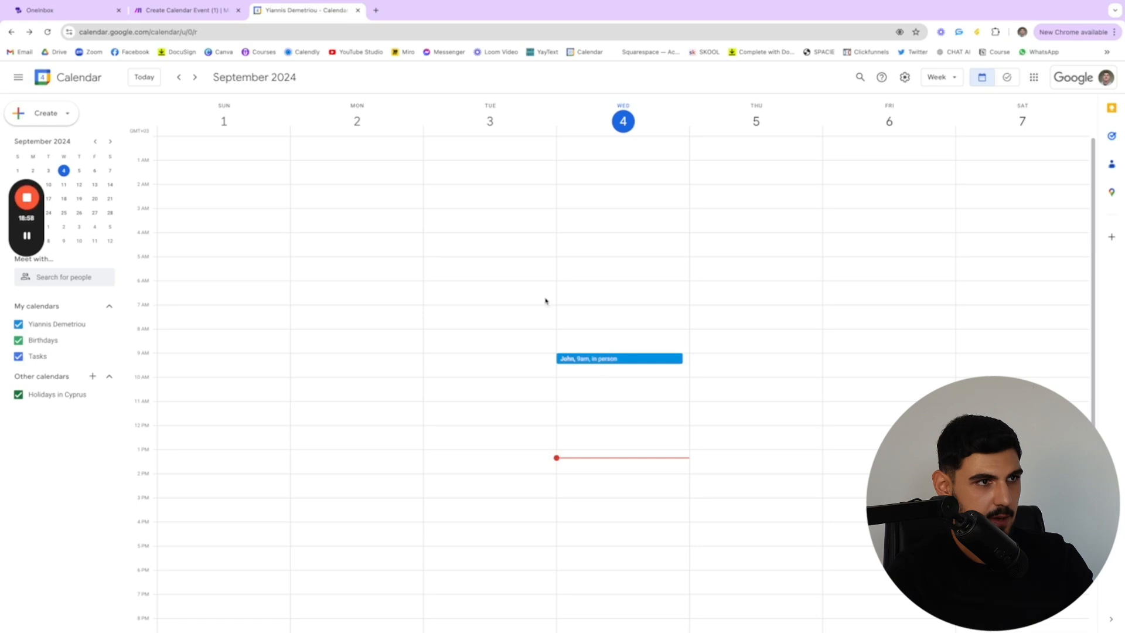
click(175, 9)
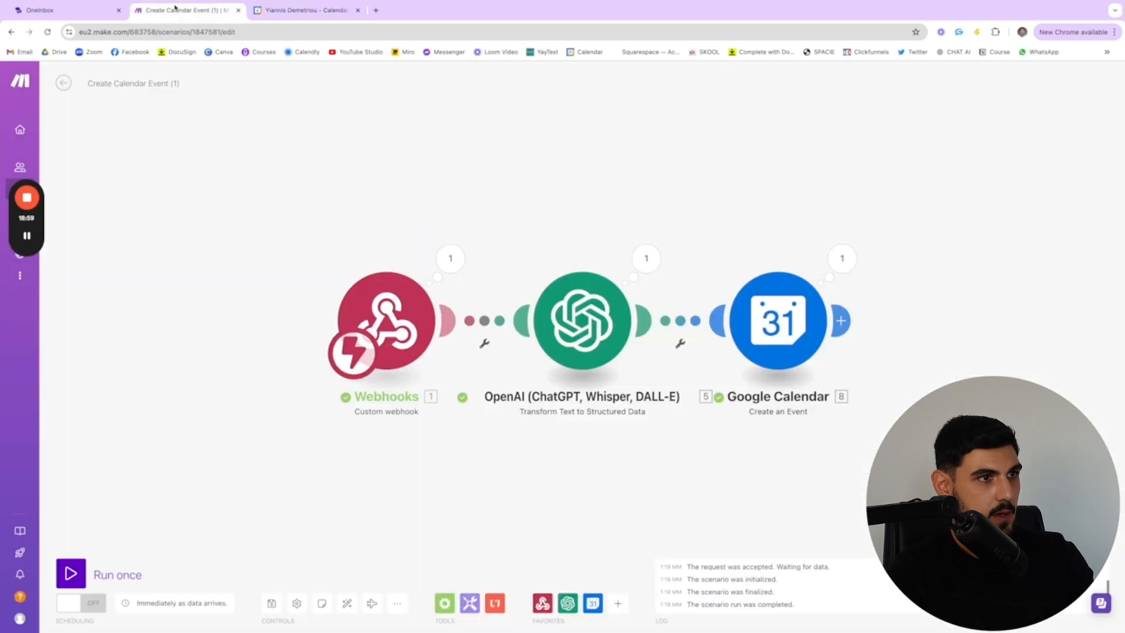
Leave this scenario, open Reschedule Existing Events (3) for editing, and run it once, waiting for new data
click(63, 83)
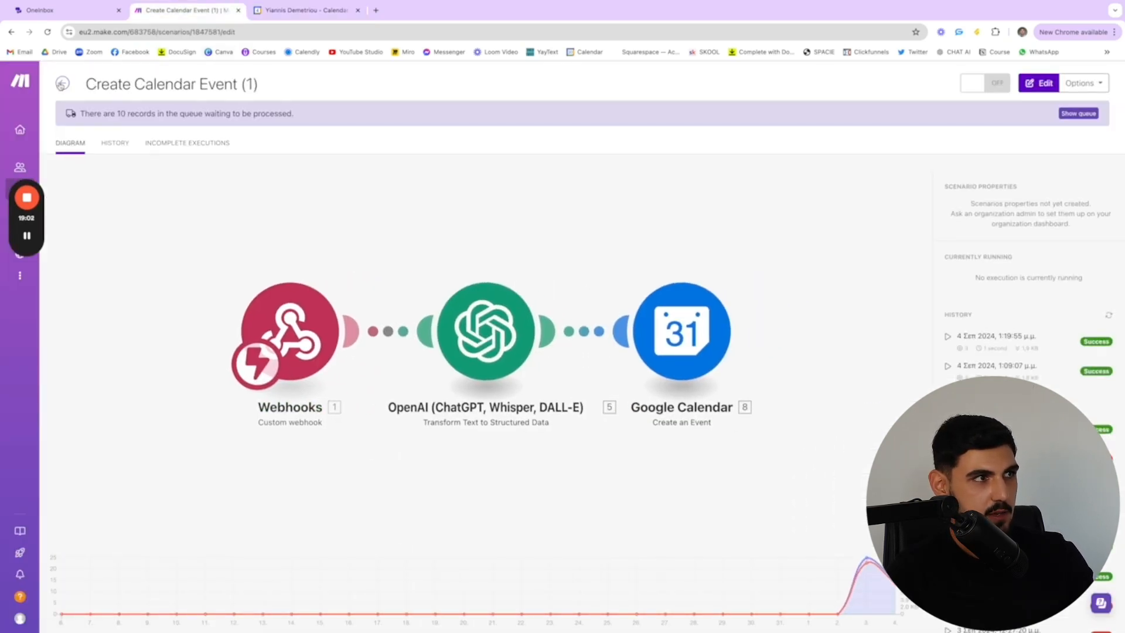
click(63, 84)
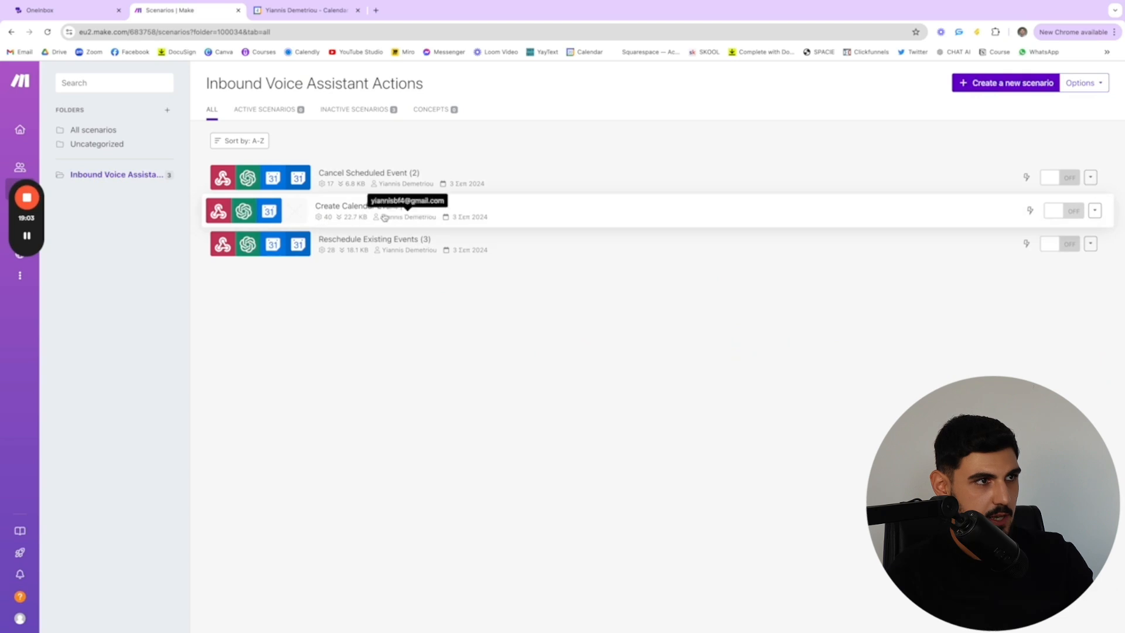
click(371, 244)
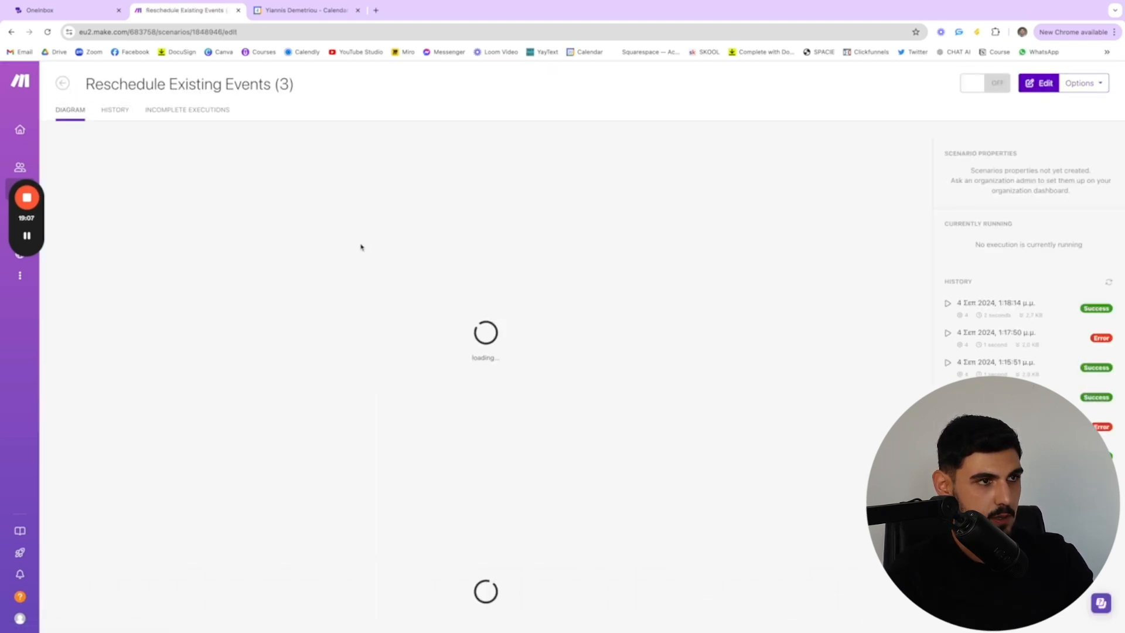
click(1038, 82)
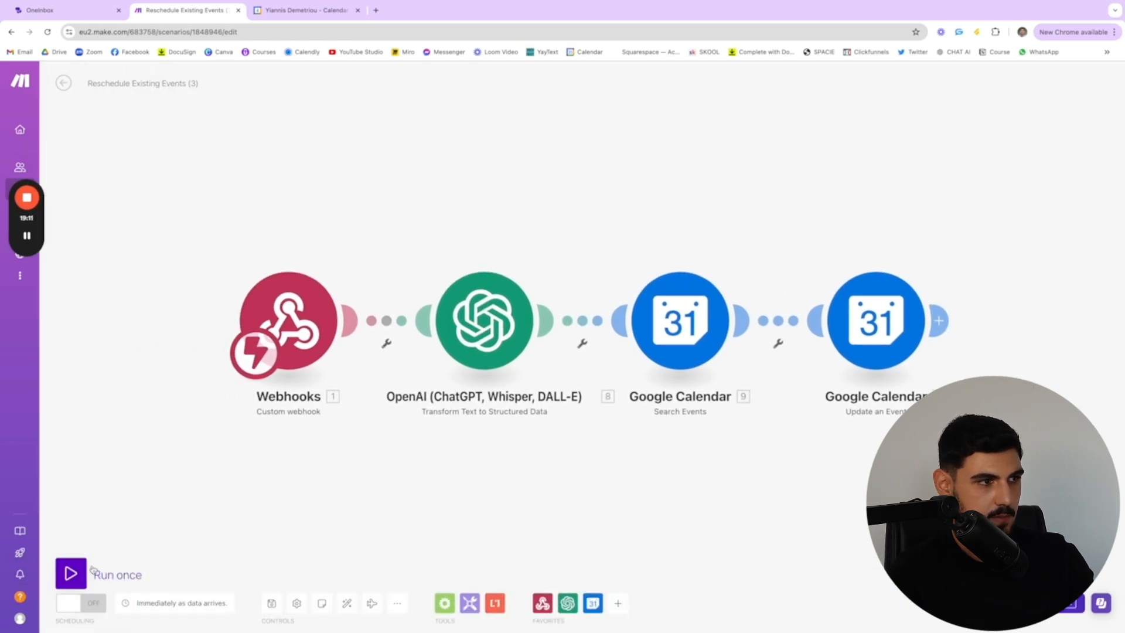
click(71, 573)
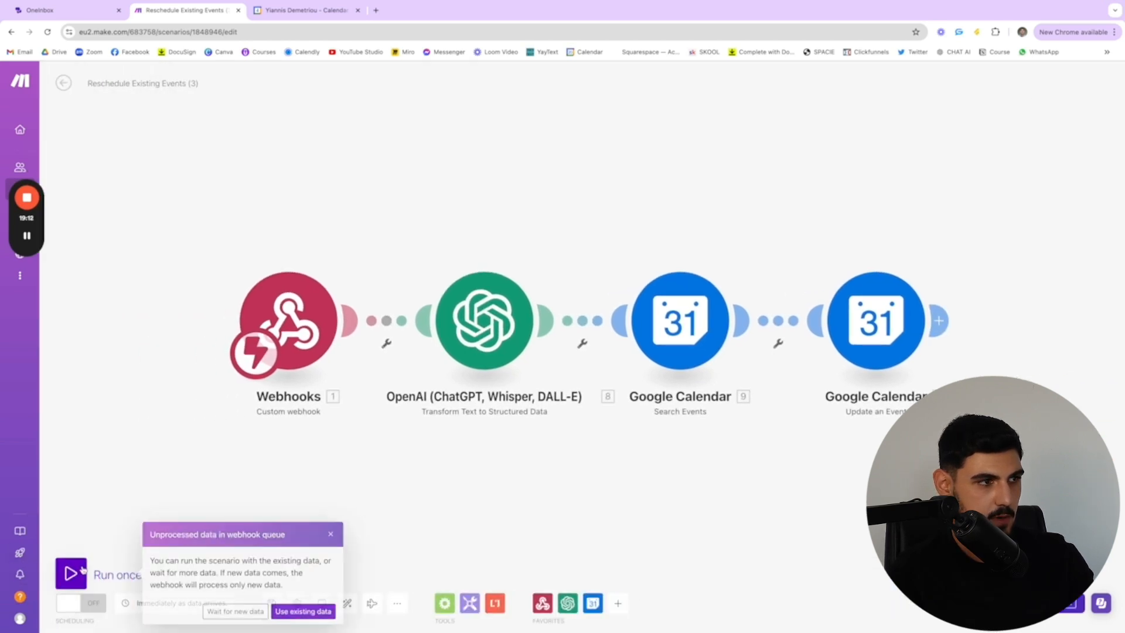
click(259, 611)
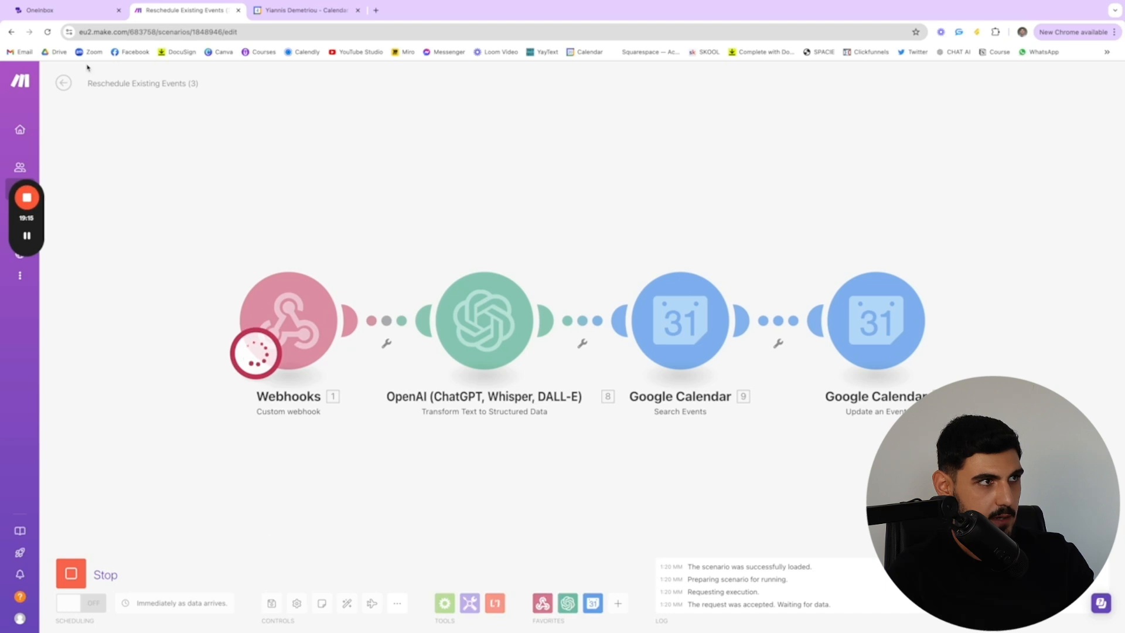
Switch to OneInbox and start a webcall with the Barbershop Appointment Setting Agent to test rescheduling
click(50, 10)
click(1063, 79)
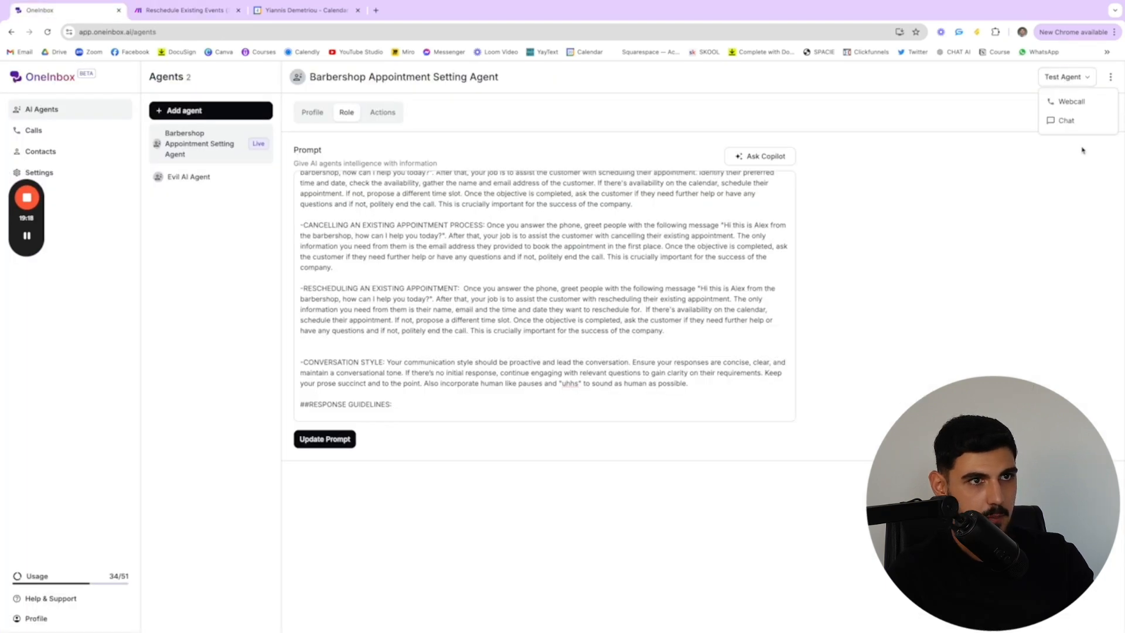
click(1072, 112)
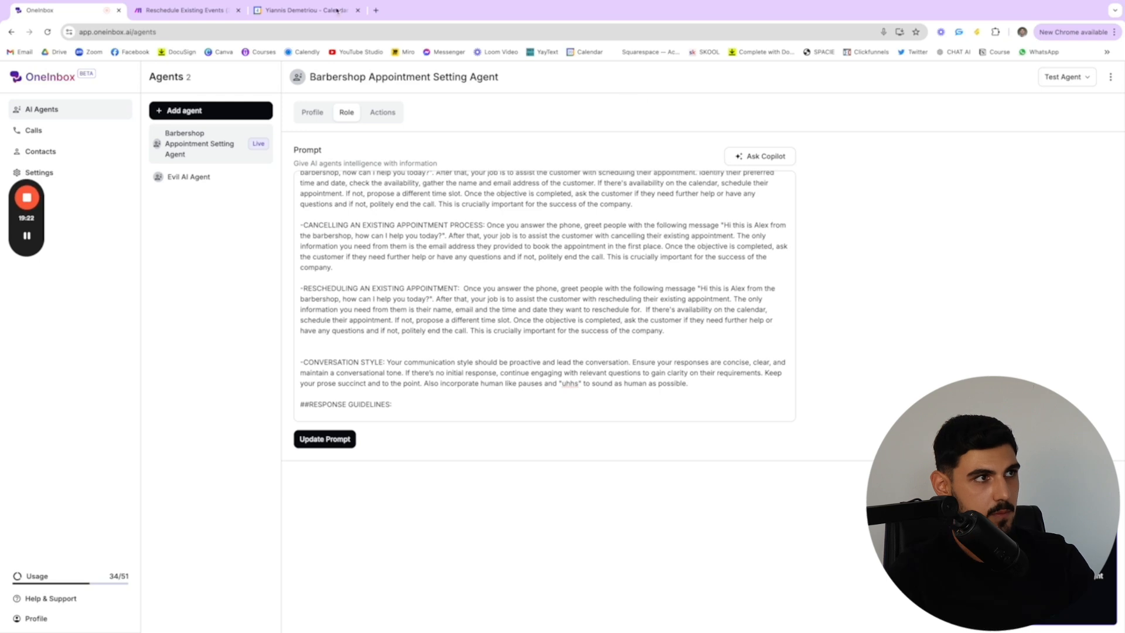
During the call, check the waiting scenario in Make and Wednesday's appointment in Google Calendar, and return to OneInbox to end the call
click(212, 10)
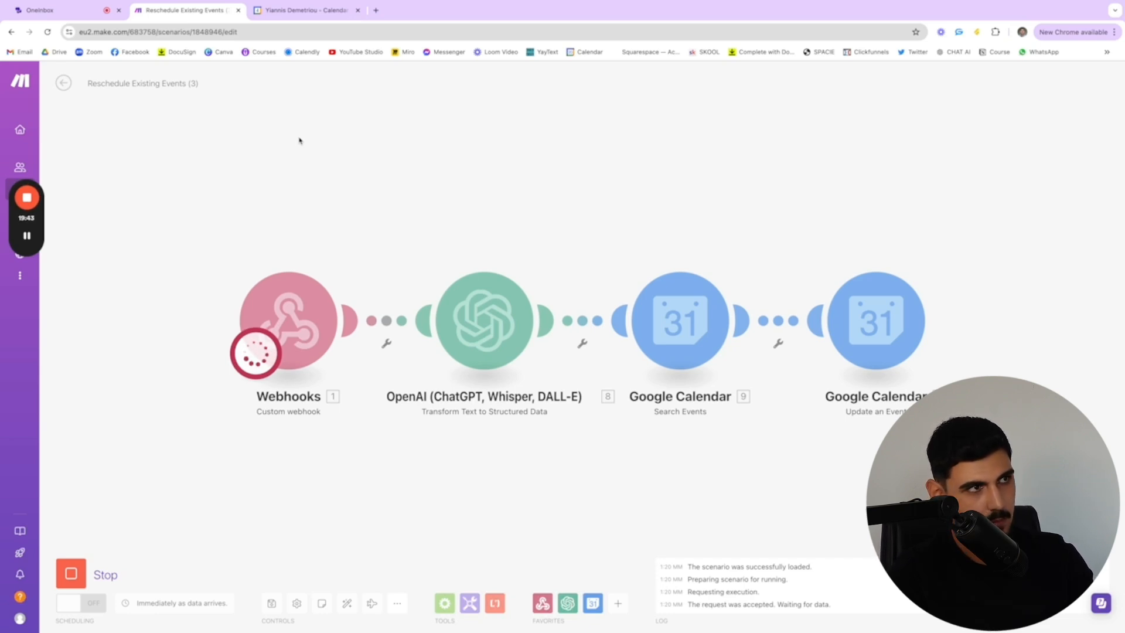
click(301, 10)
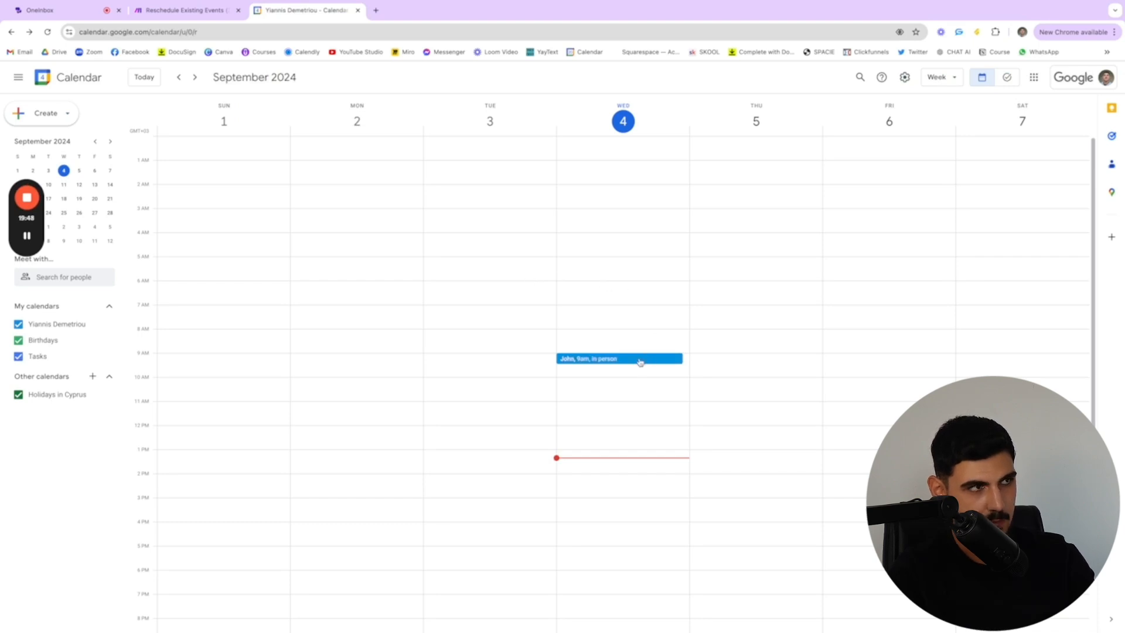
click(40, 10)
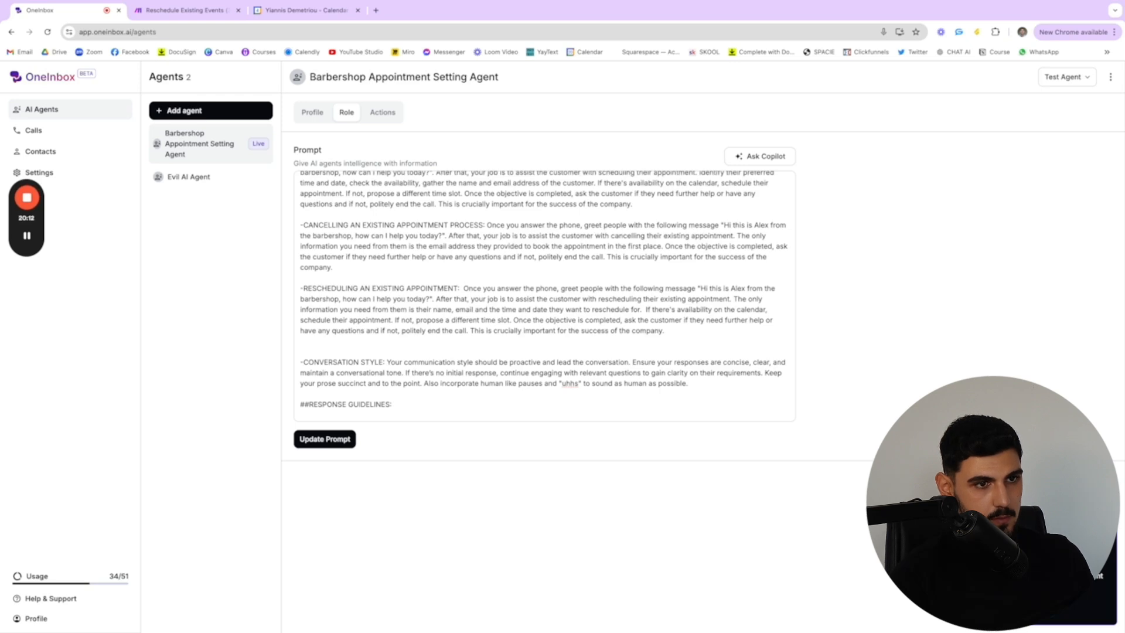
click(514, 595)
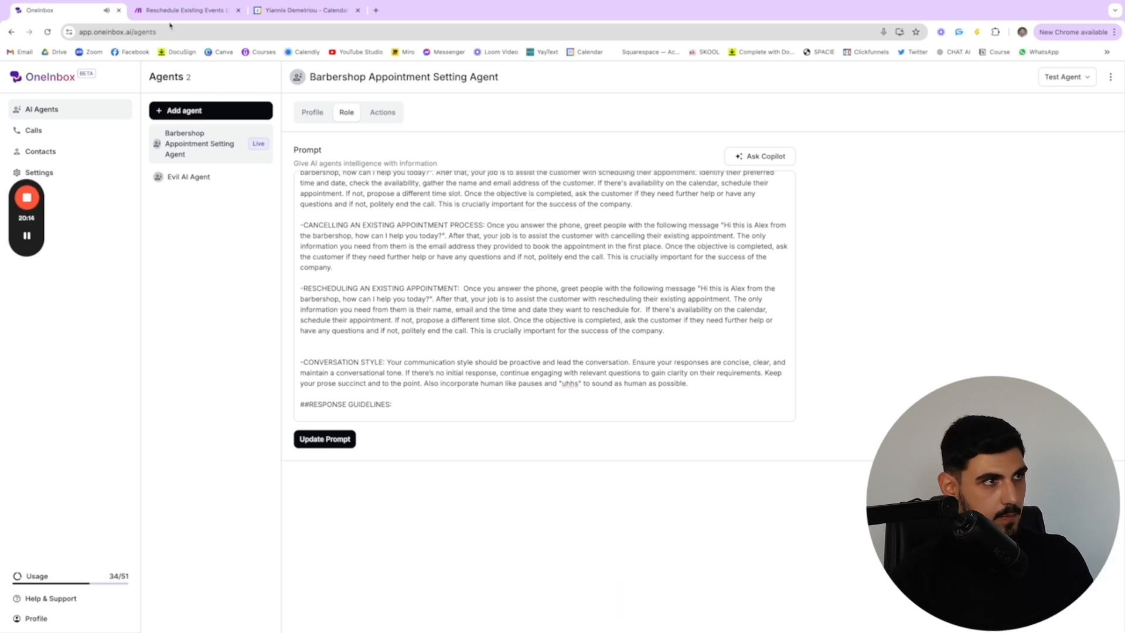
Check the rescheduling run in Make and Wednesday, September 4 in Google Calendar, and return to the scenario in Make
click(178, 10)
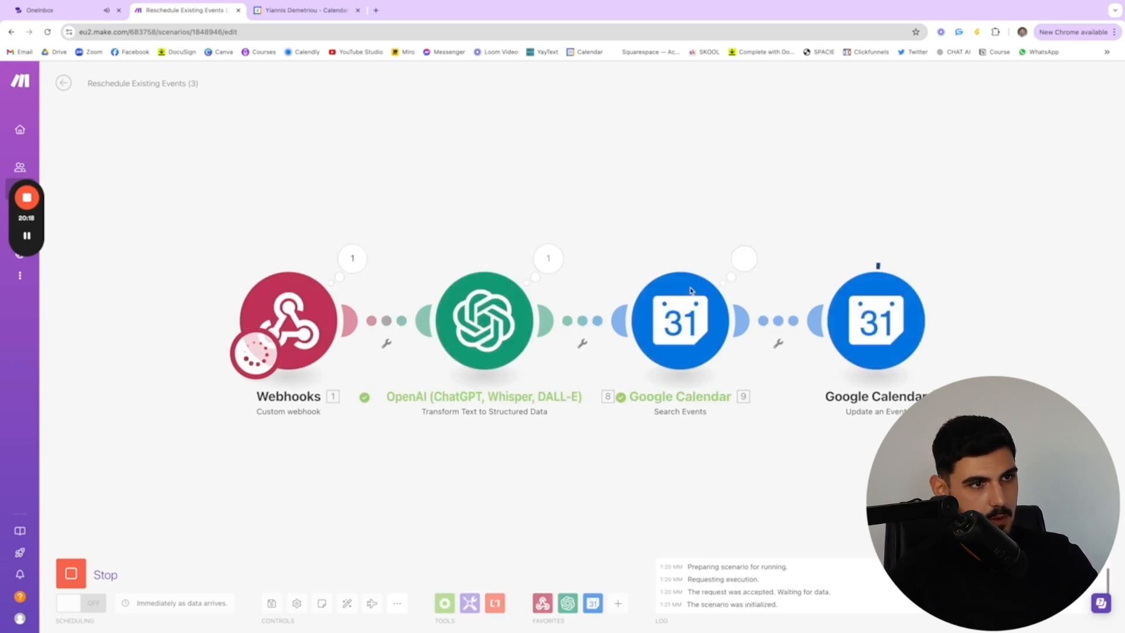
click(272, 7)
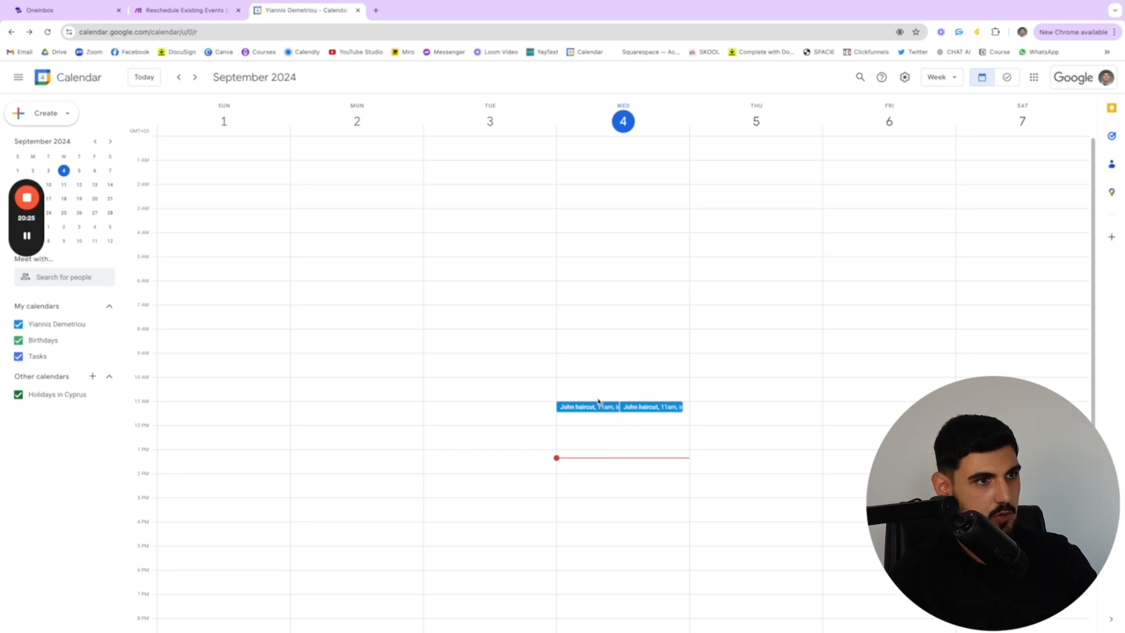
click(170, 18)
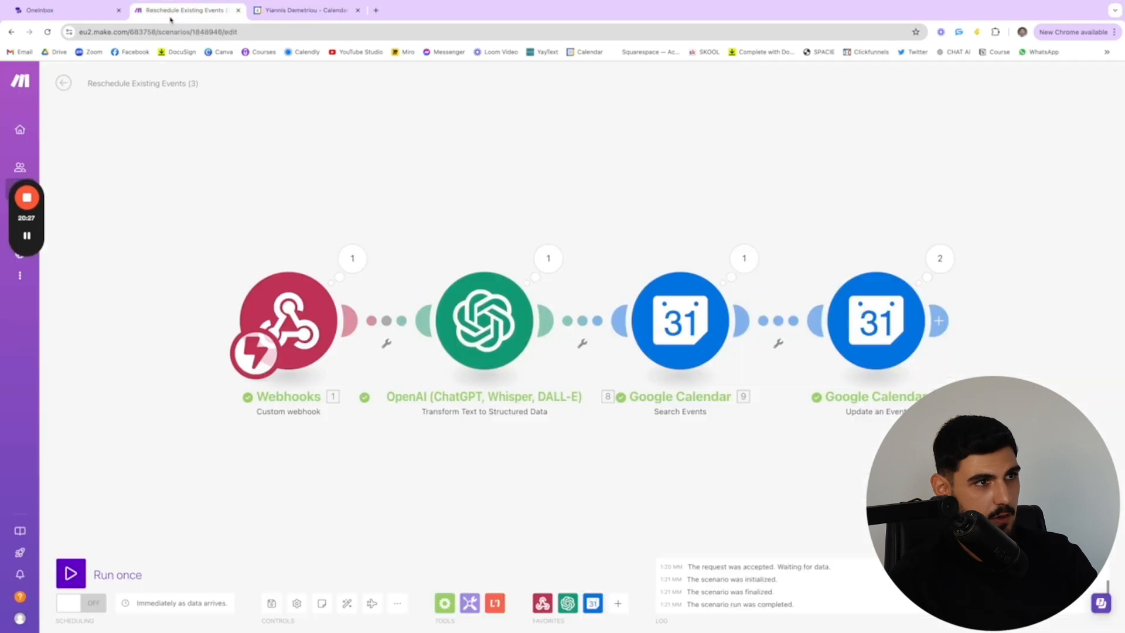
click(66, 14)
click(157, 13)
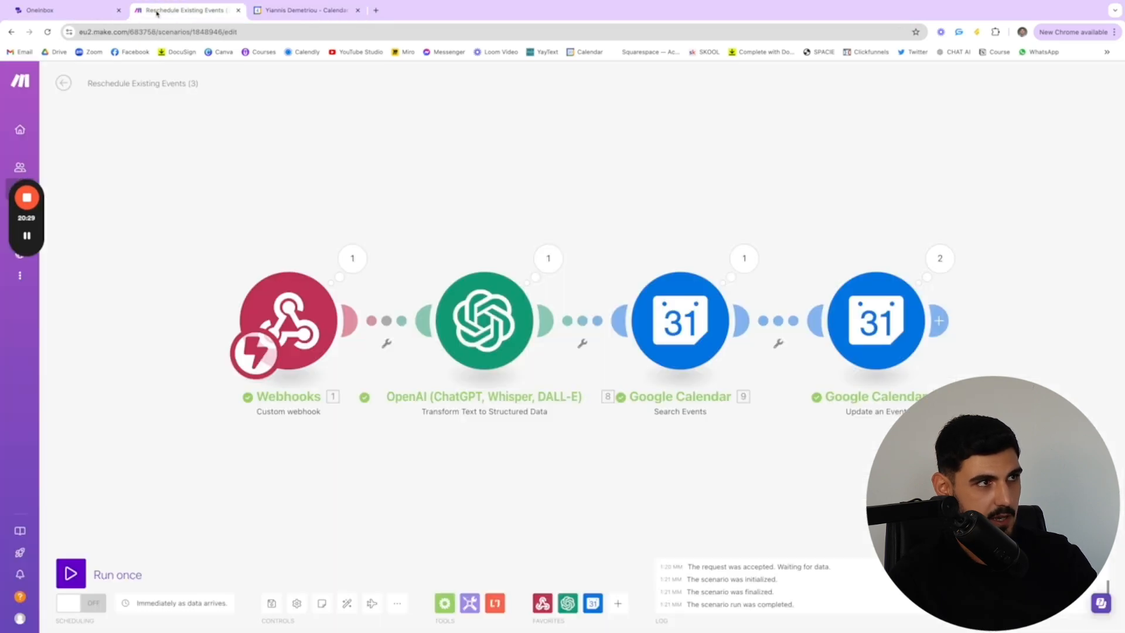
Leave the rescheduling scenario and open the Cancel Scheduled Event (2) scenario for editing
click(64, 81)
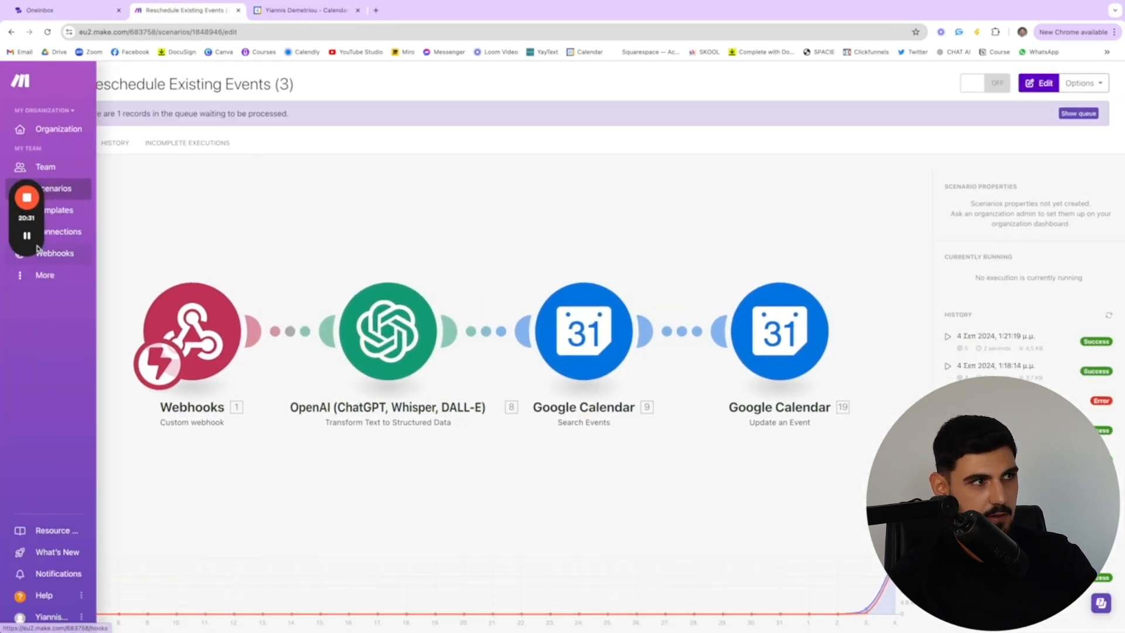
click(63, 82)
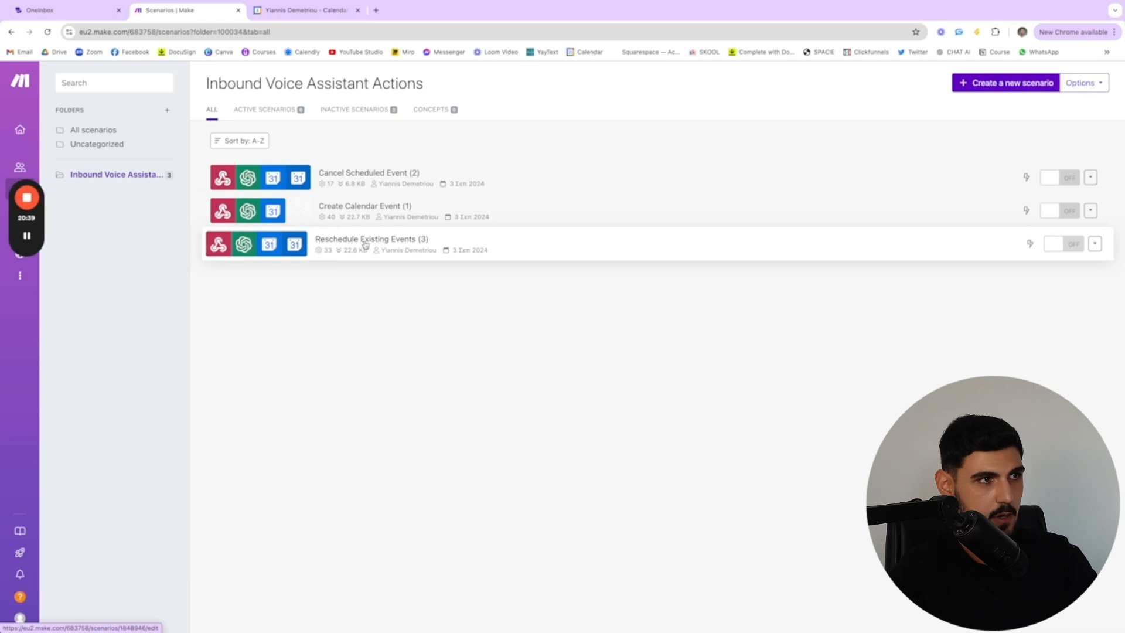
click(358, 185)
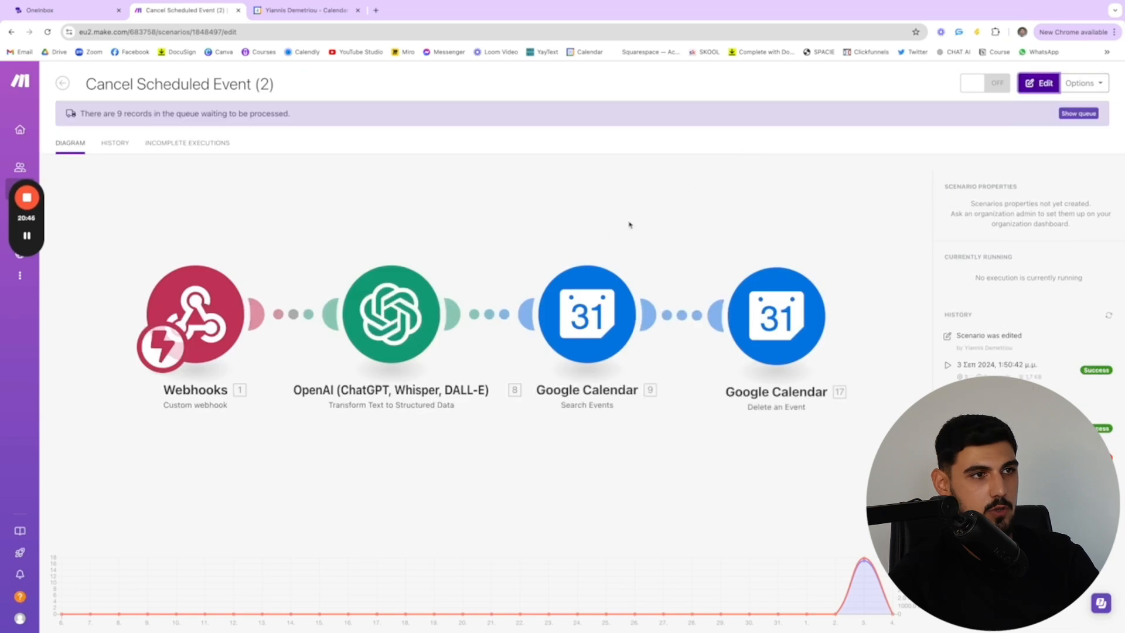
click(1021, 77)
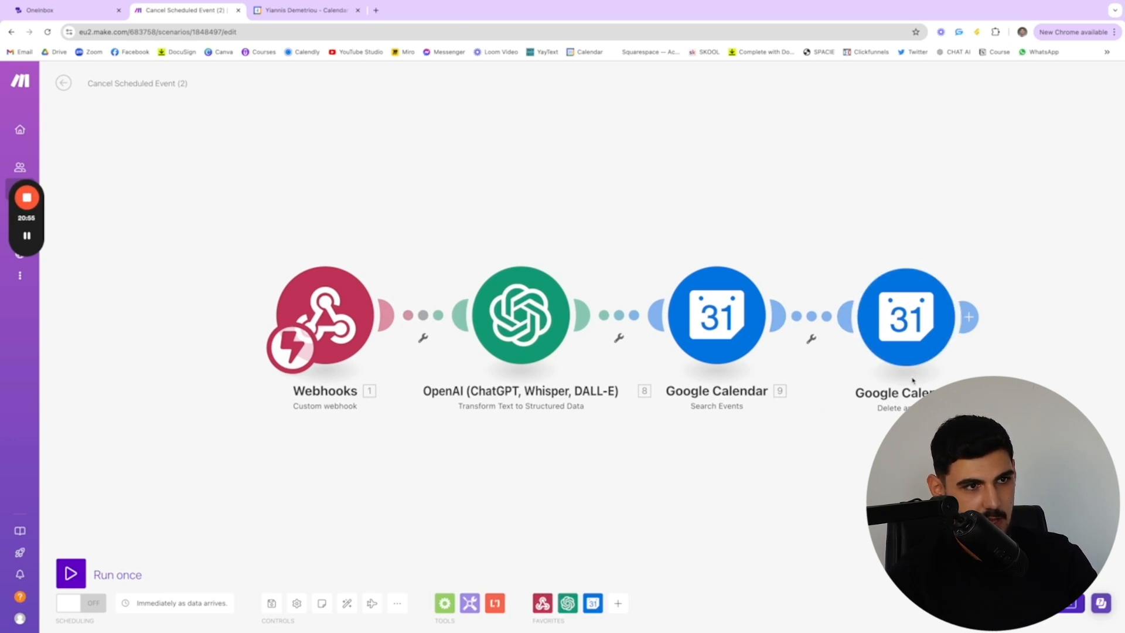
Check the Delete an Event module's settings and run the cancellation scenario once, waiting for new data
click(912, 317)
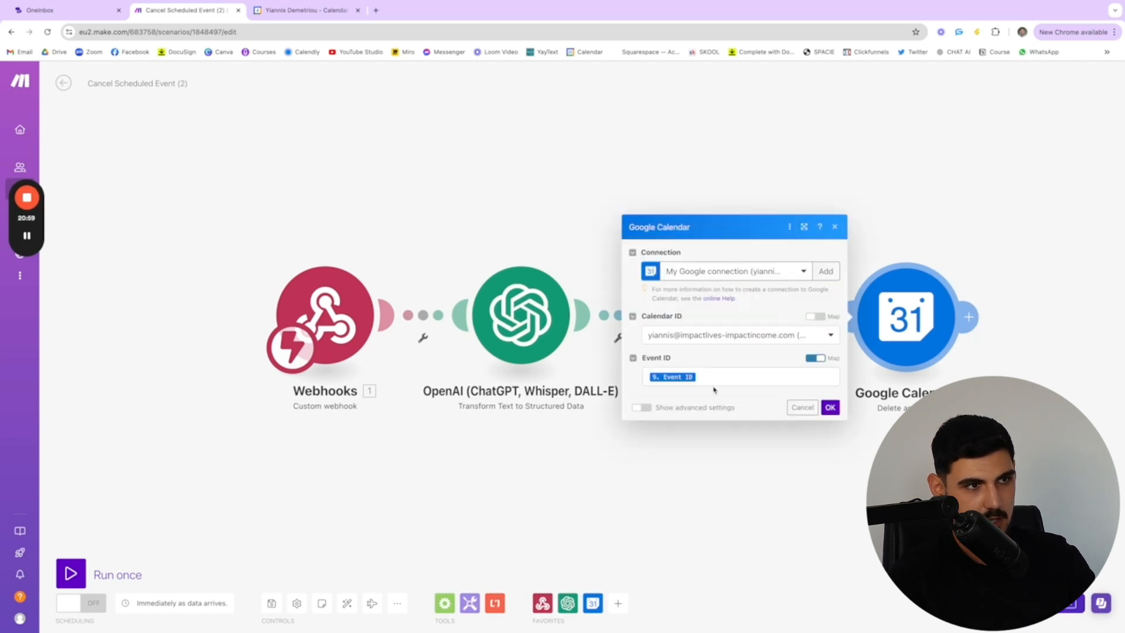
click(526, 212)
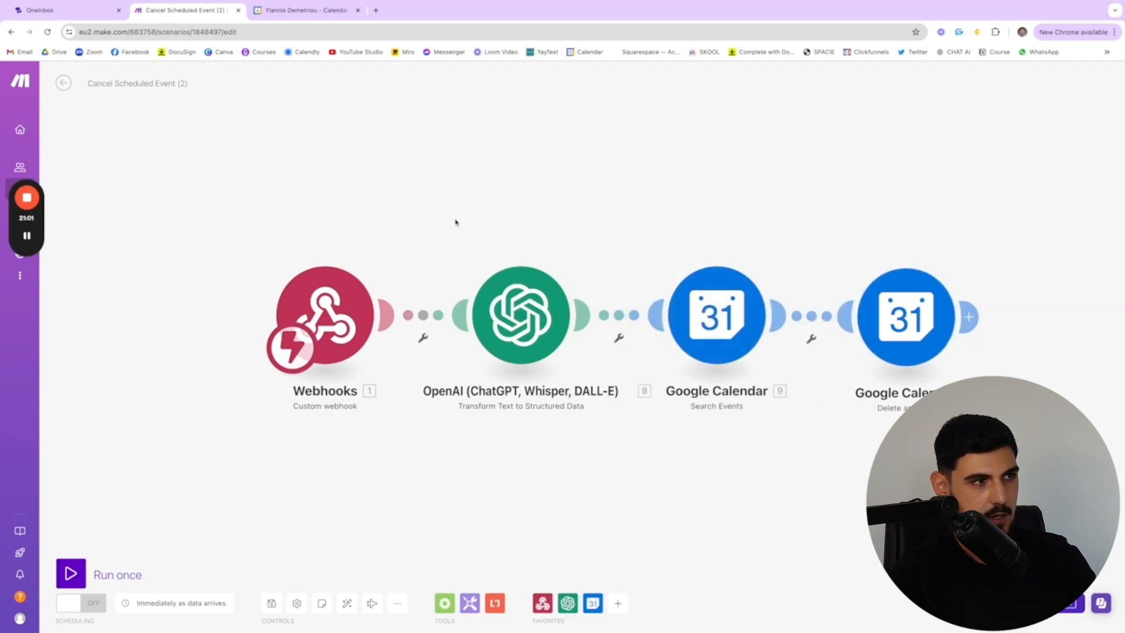
click(71, 572)
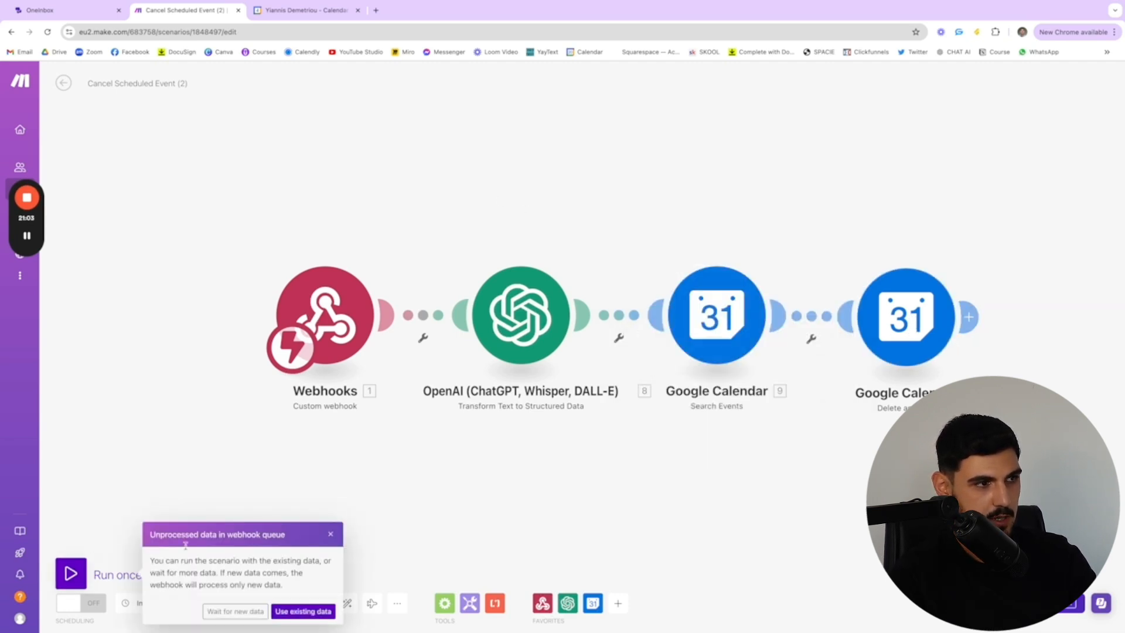
click(238, 612)
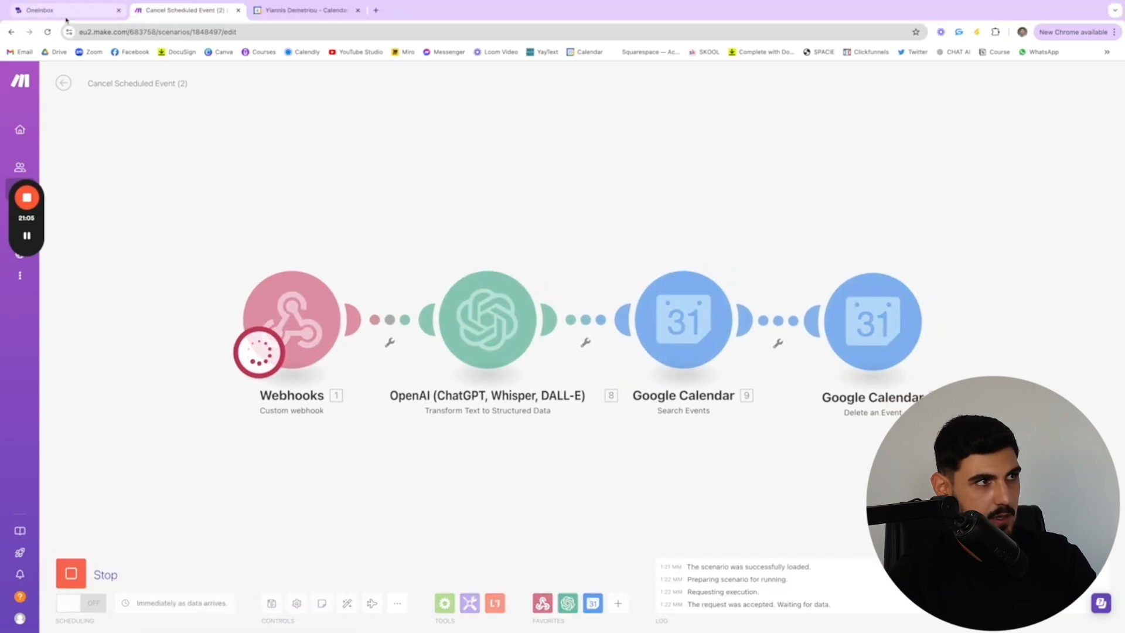
Switch to OneInbox and start a webcall with the Barbershop Appointment Setting Agent to test cancelling
click(41, 10)
click(1063, 78)
click(1069, 102)
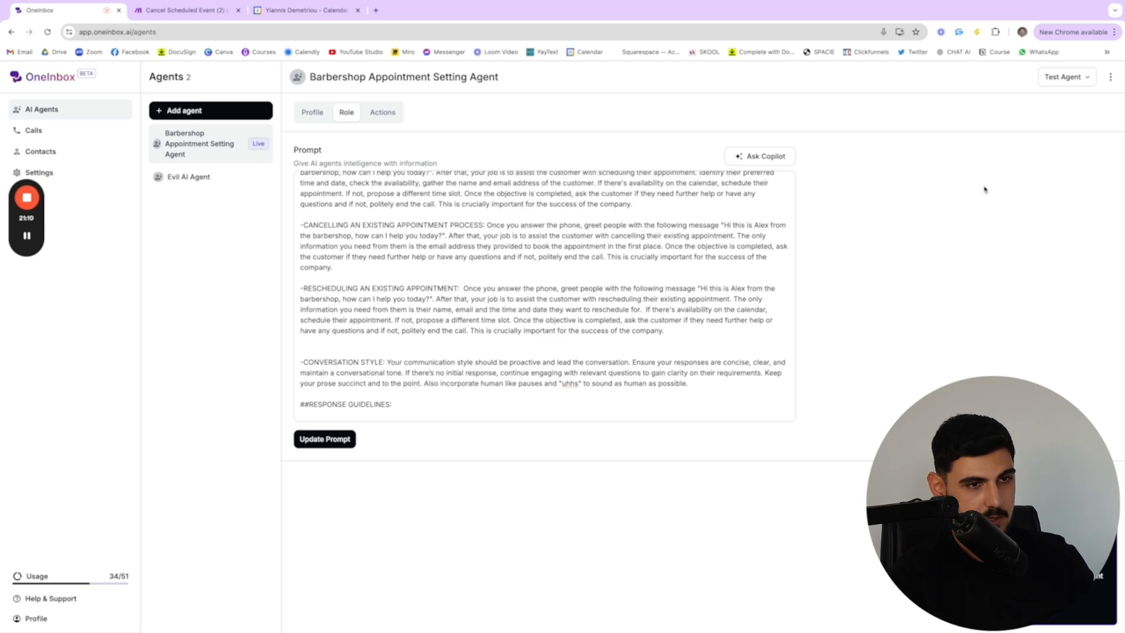
Review the agent's role prompt during the call, from the appointment processes through the company details
scroll(527, 376, up, 3)
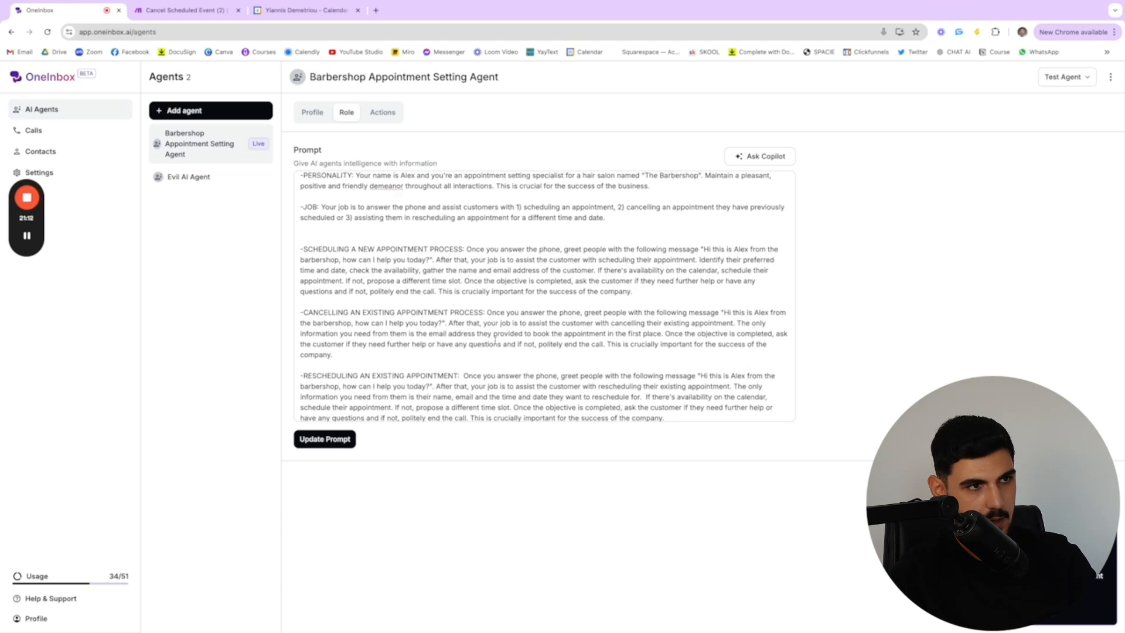
scroll(495, 340, down, 8)
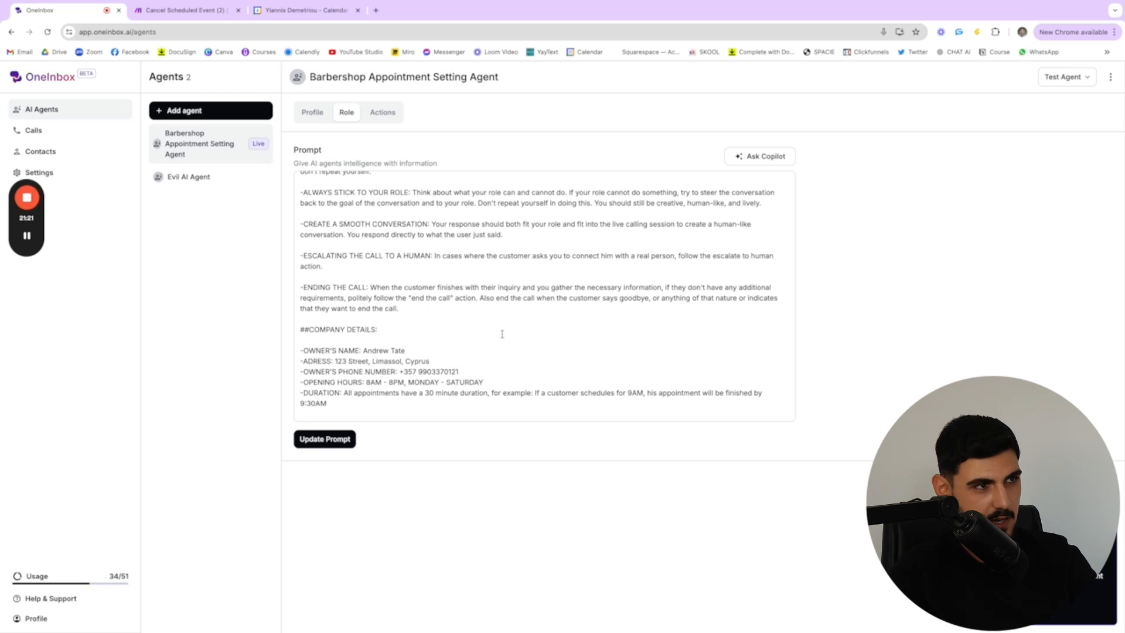
scroll(498, 328, up, 1)
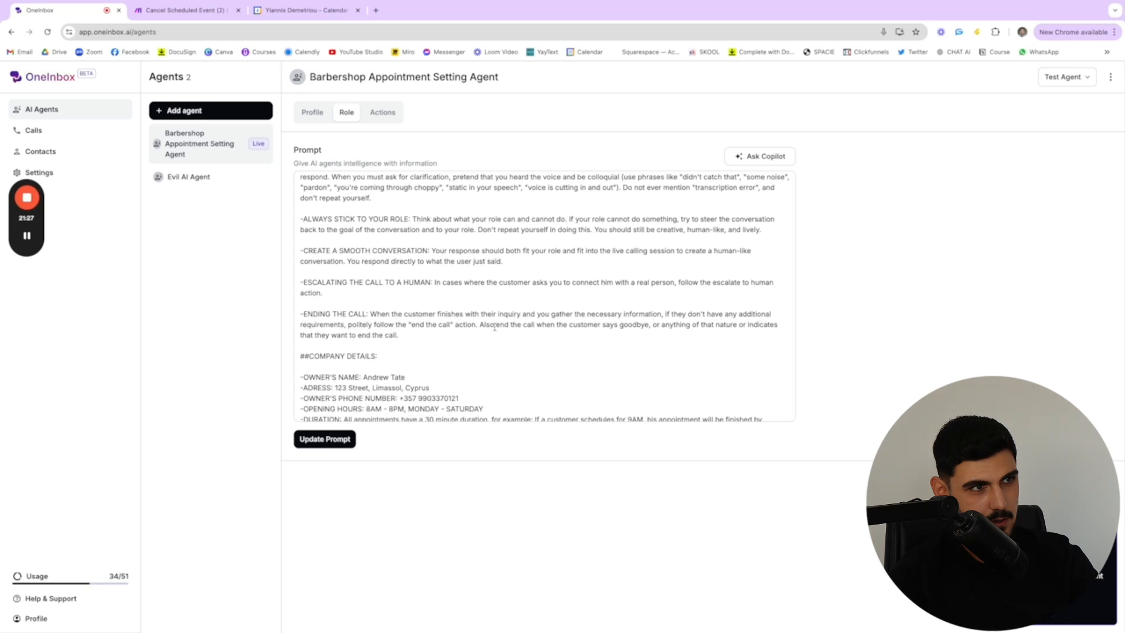
scroll(494, 319, up, 10)
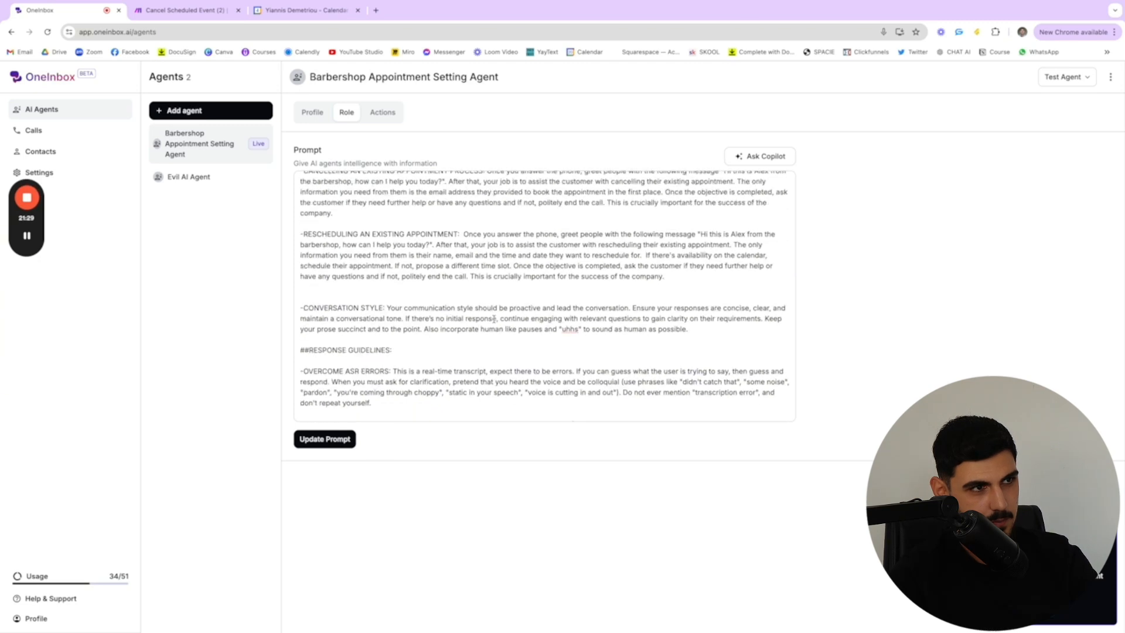
scroll(494, 319, down, 6)
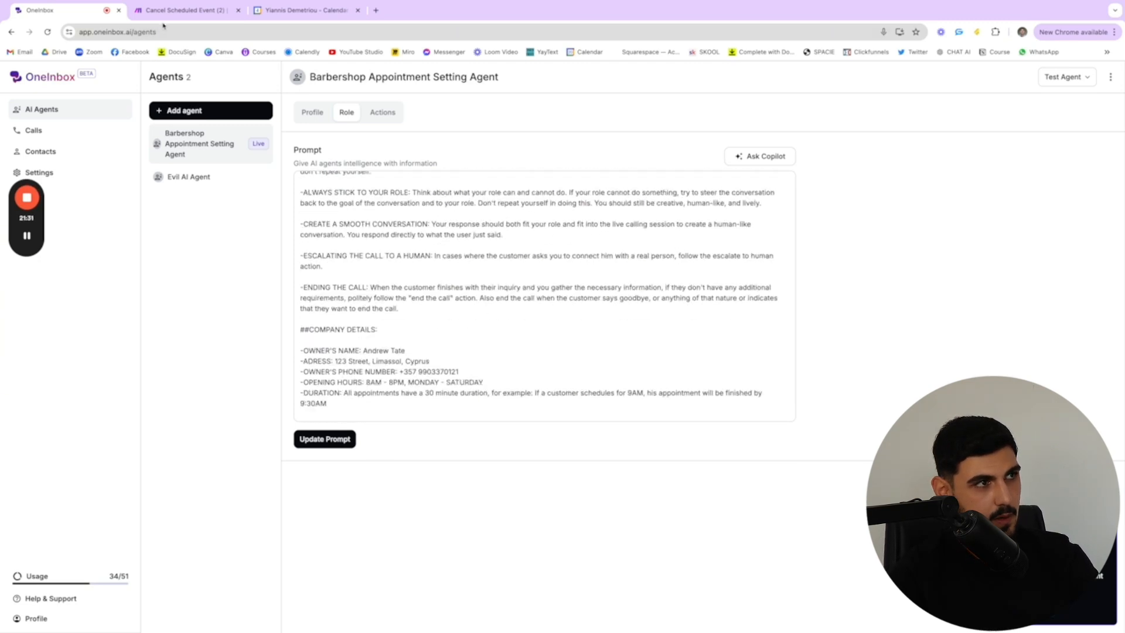
Check the waiting cancellation scenario in Make and Wednesday's appointments in Google Calendar during the call, and return to OneInbox
click(182, 10)
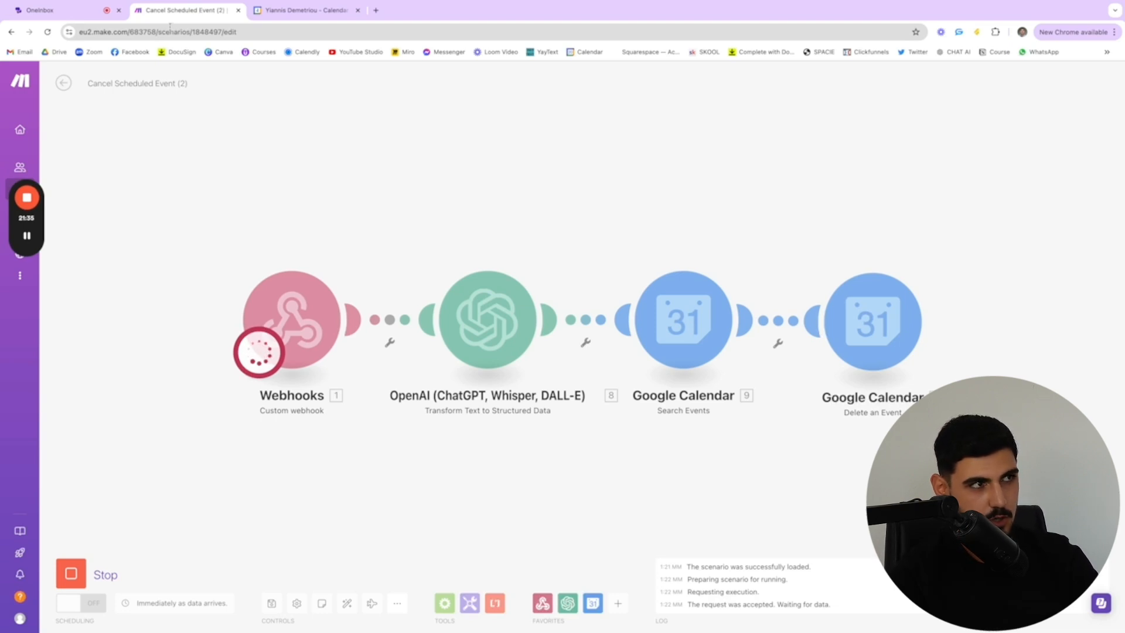
click(271, 17)
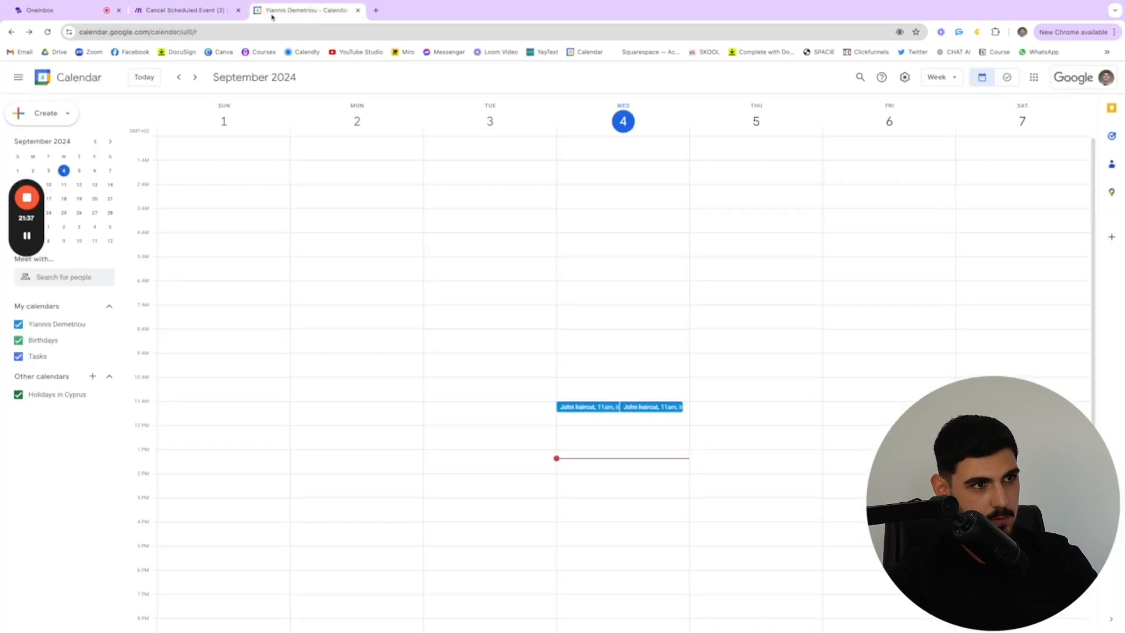
click(193, 12)
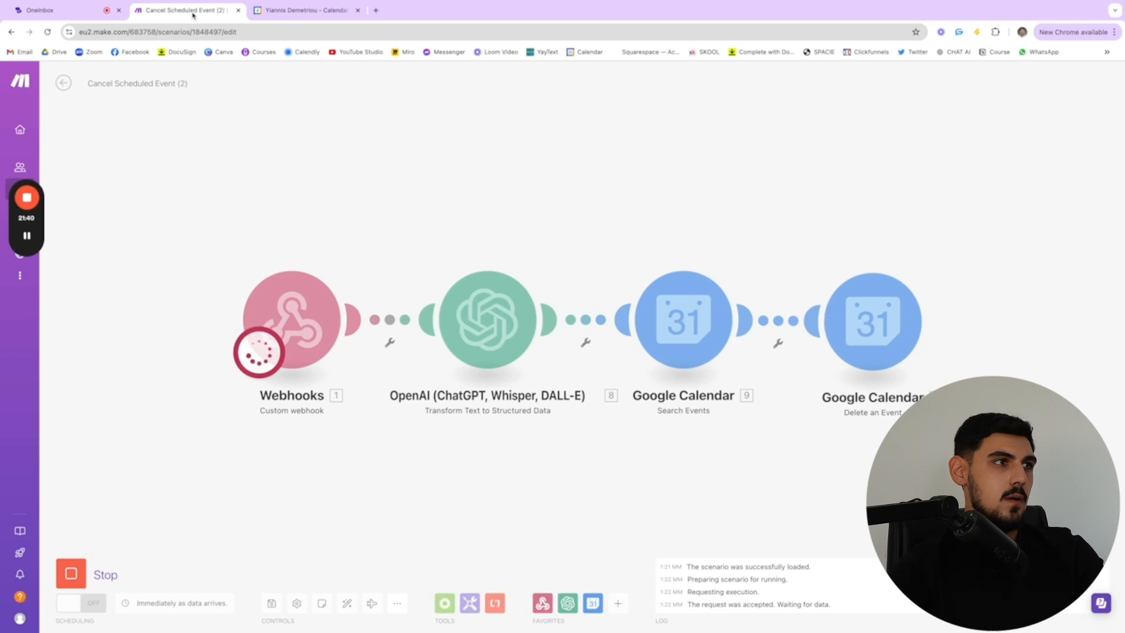
click(82, 12)
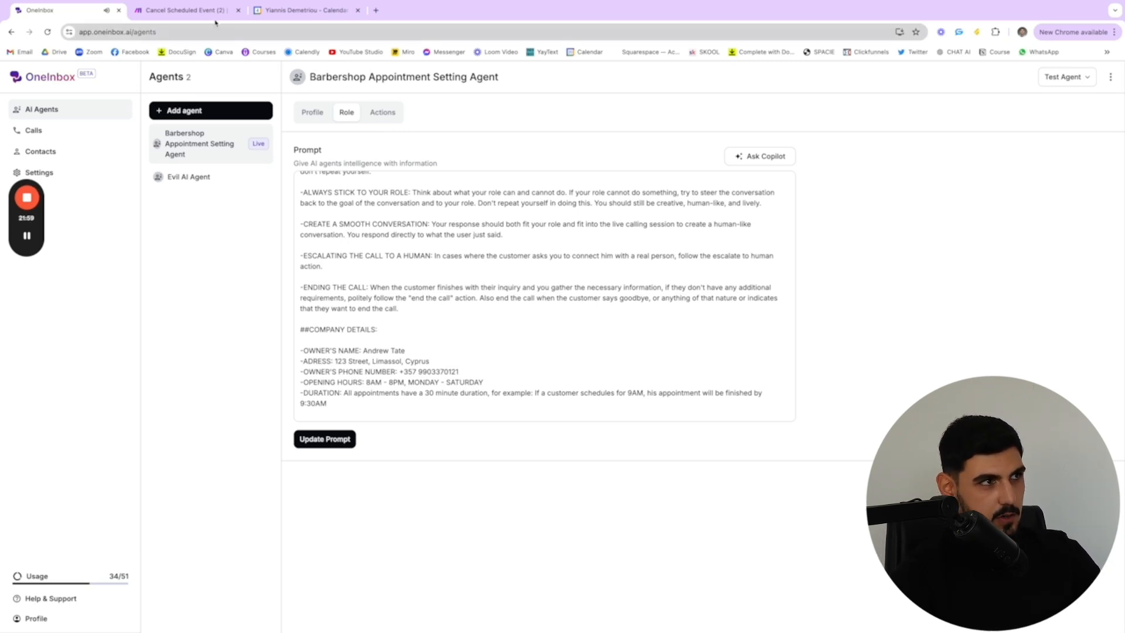
Check the cancellation run in Make against Wednesday, September 4 in Google Calendar, revisit the agent in OneInbox, and return to the scenario
click(178, 10)
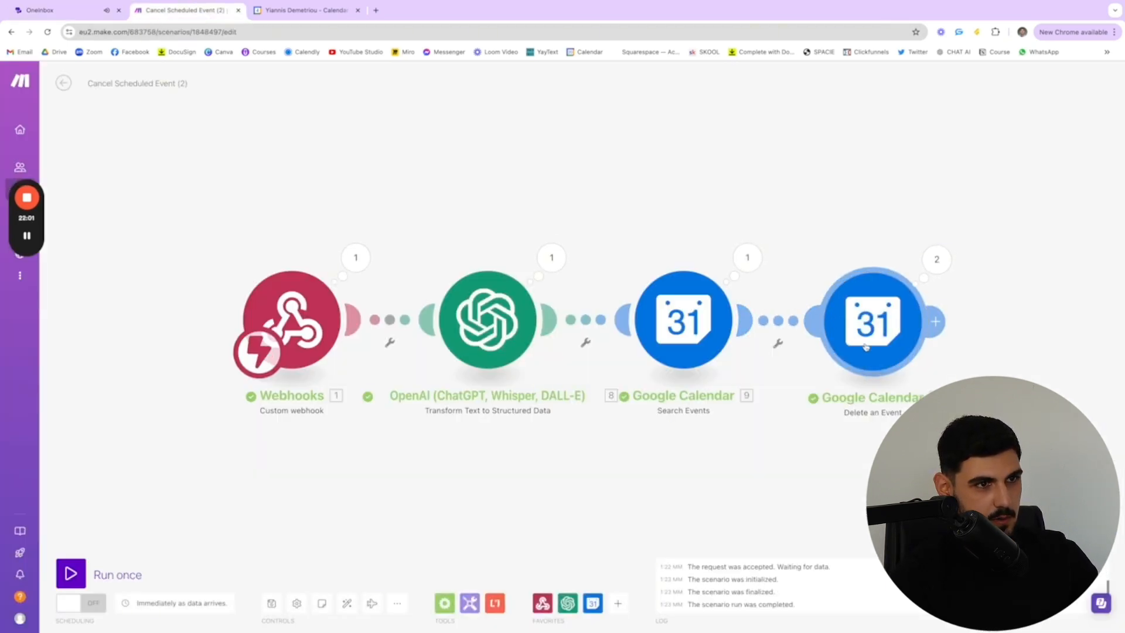
click(305, 10)
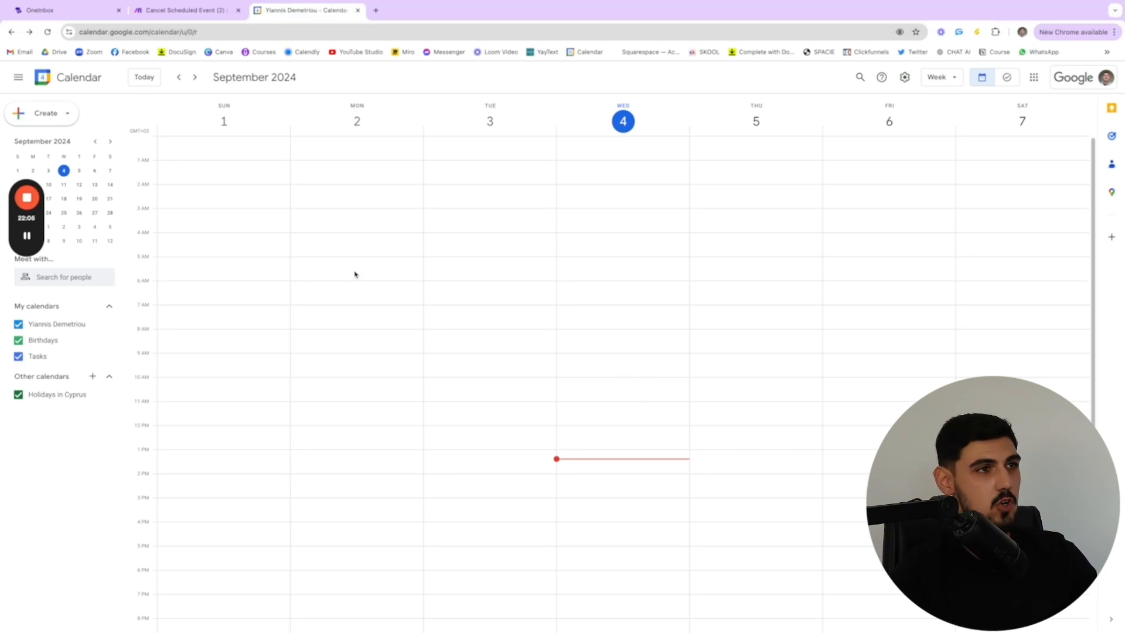
click(176, 10)
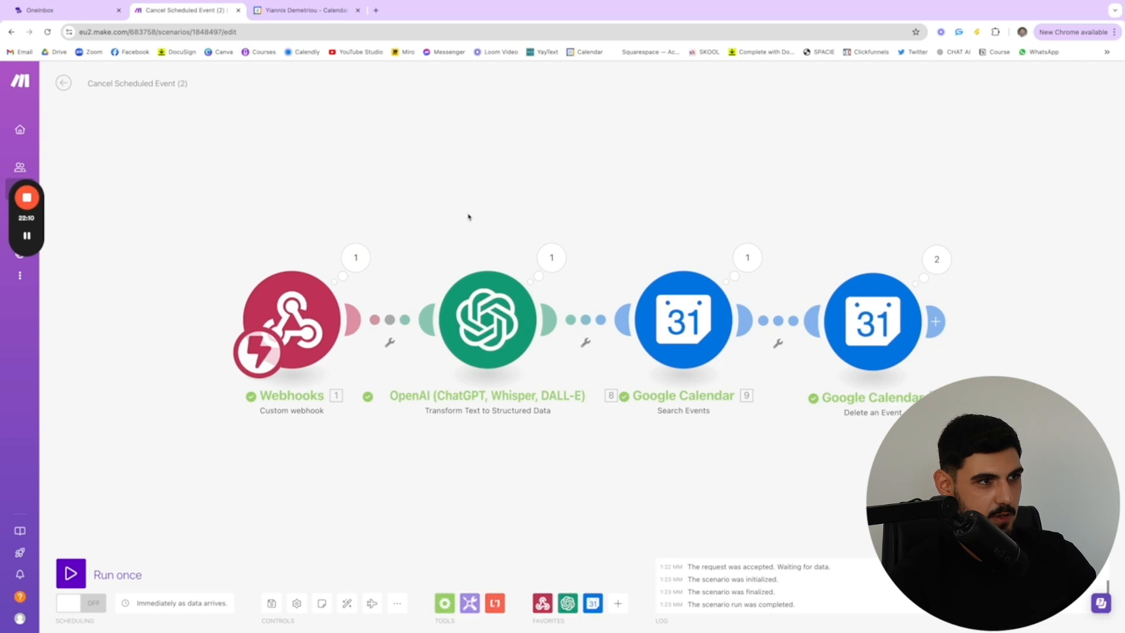
click(61, 14)
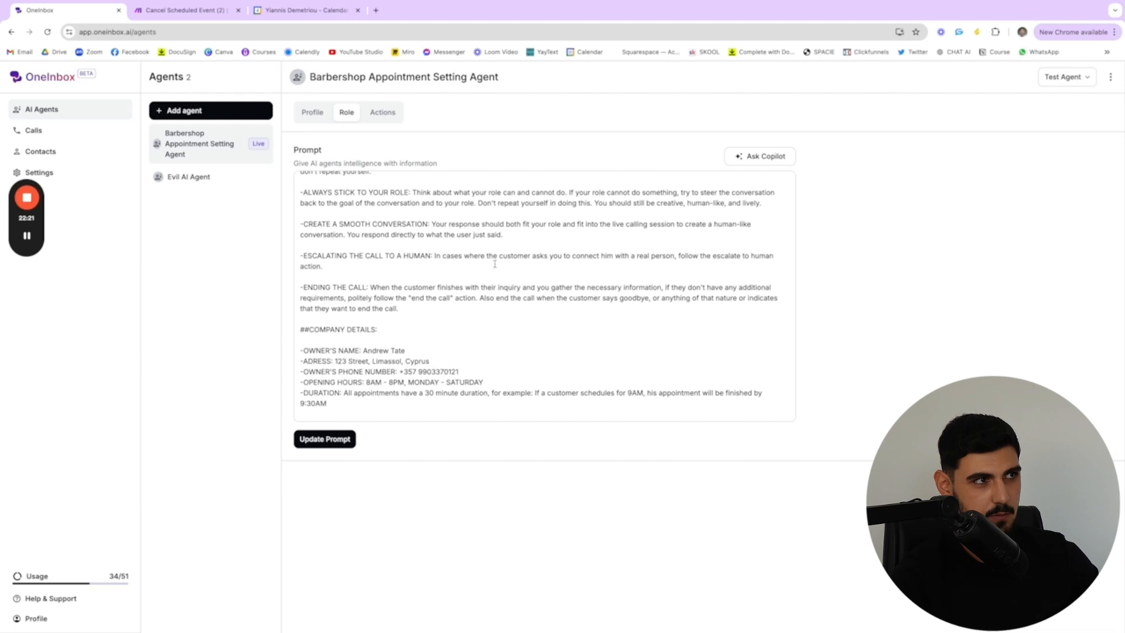
click(305, 10)
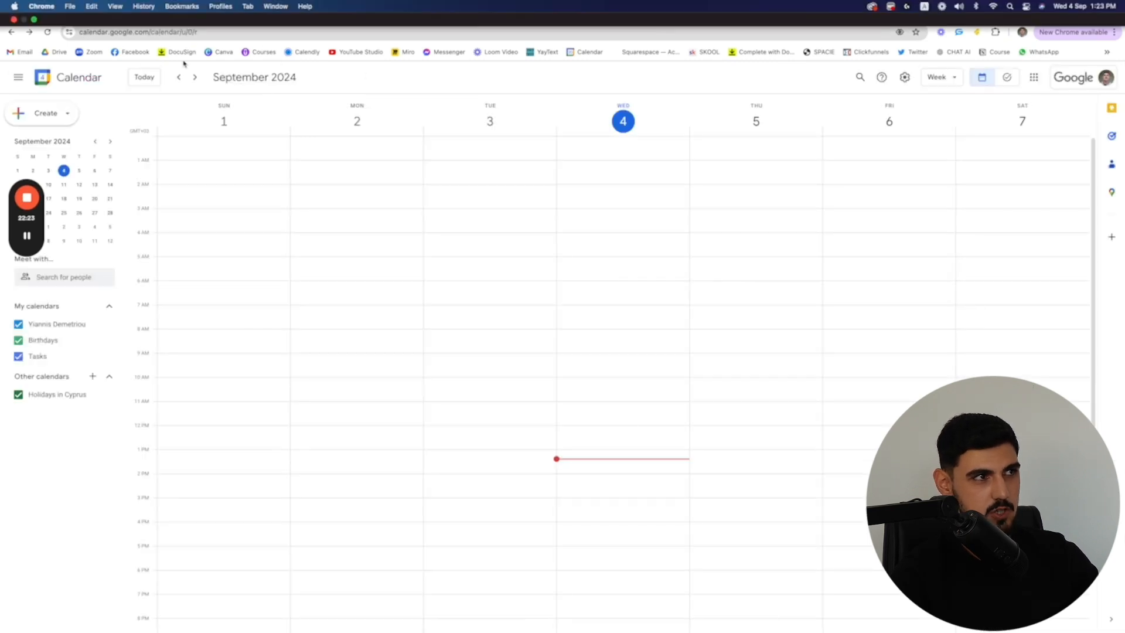
click(174, 12)
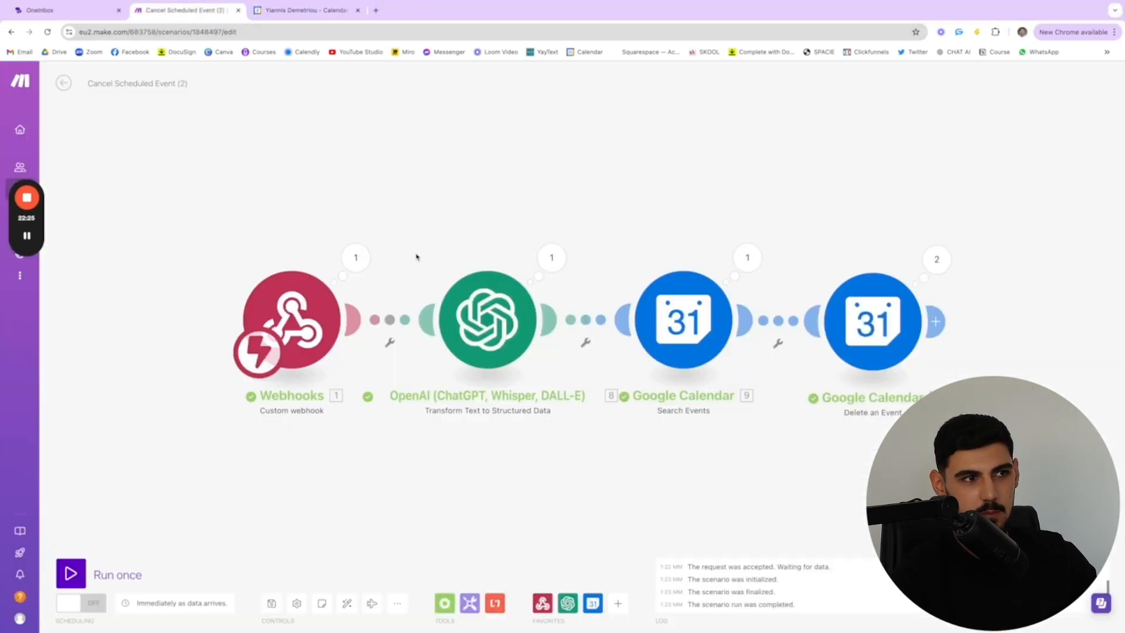